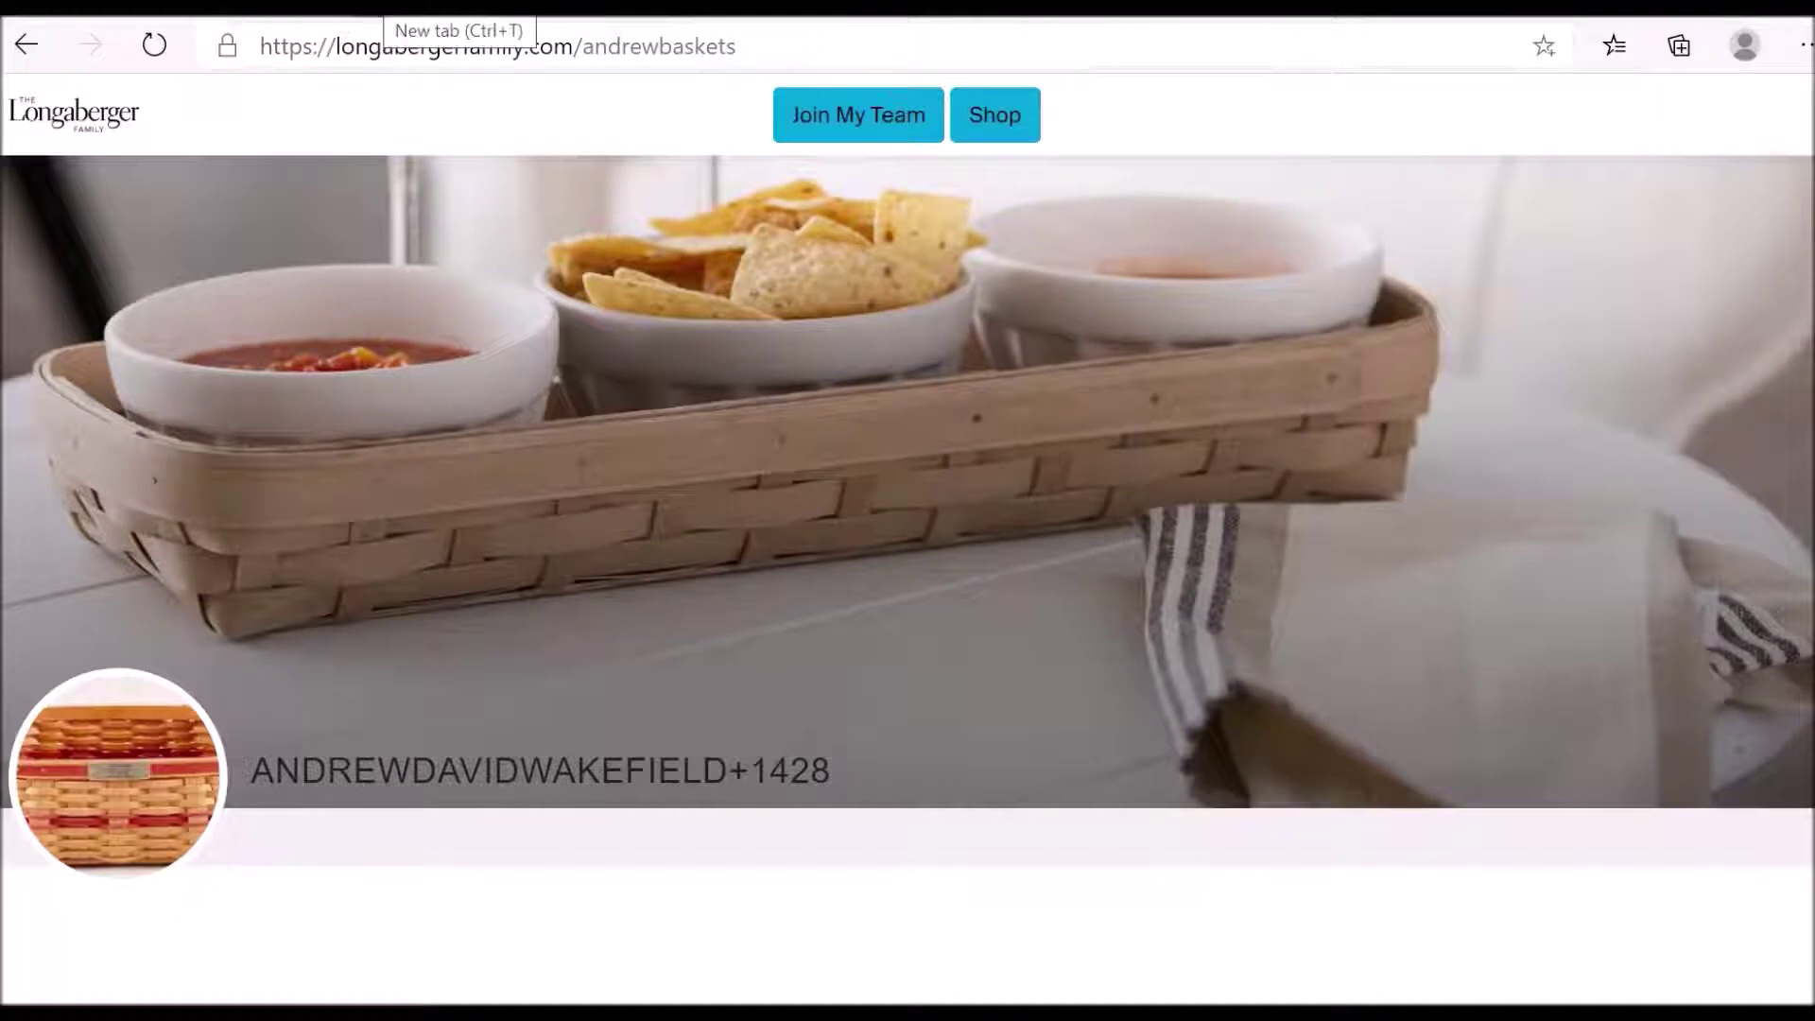
- Open the LongabergerFamily.com website in a new browser tab
click(373, 13)
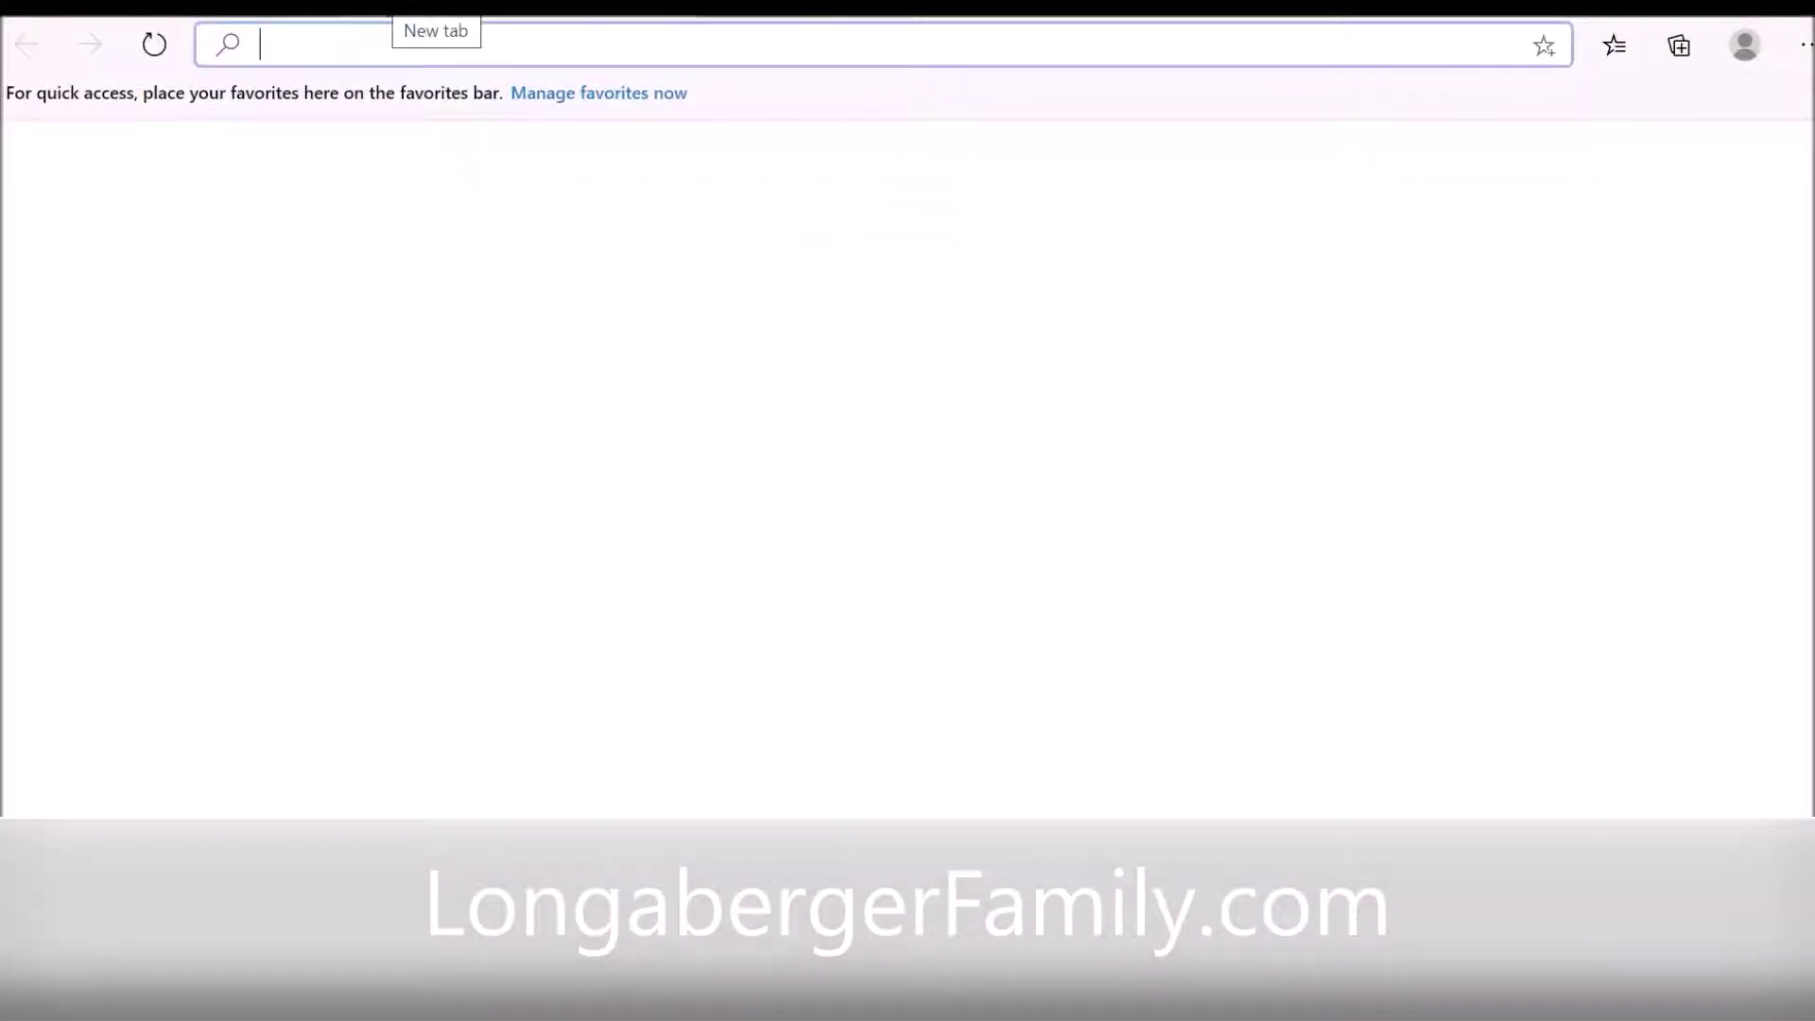
text(long)
key(Return)
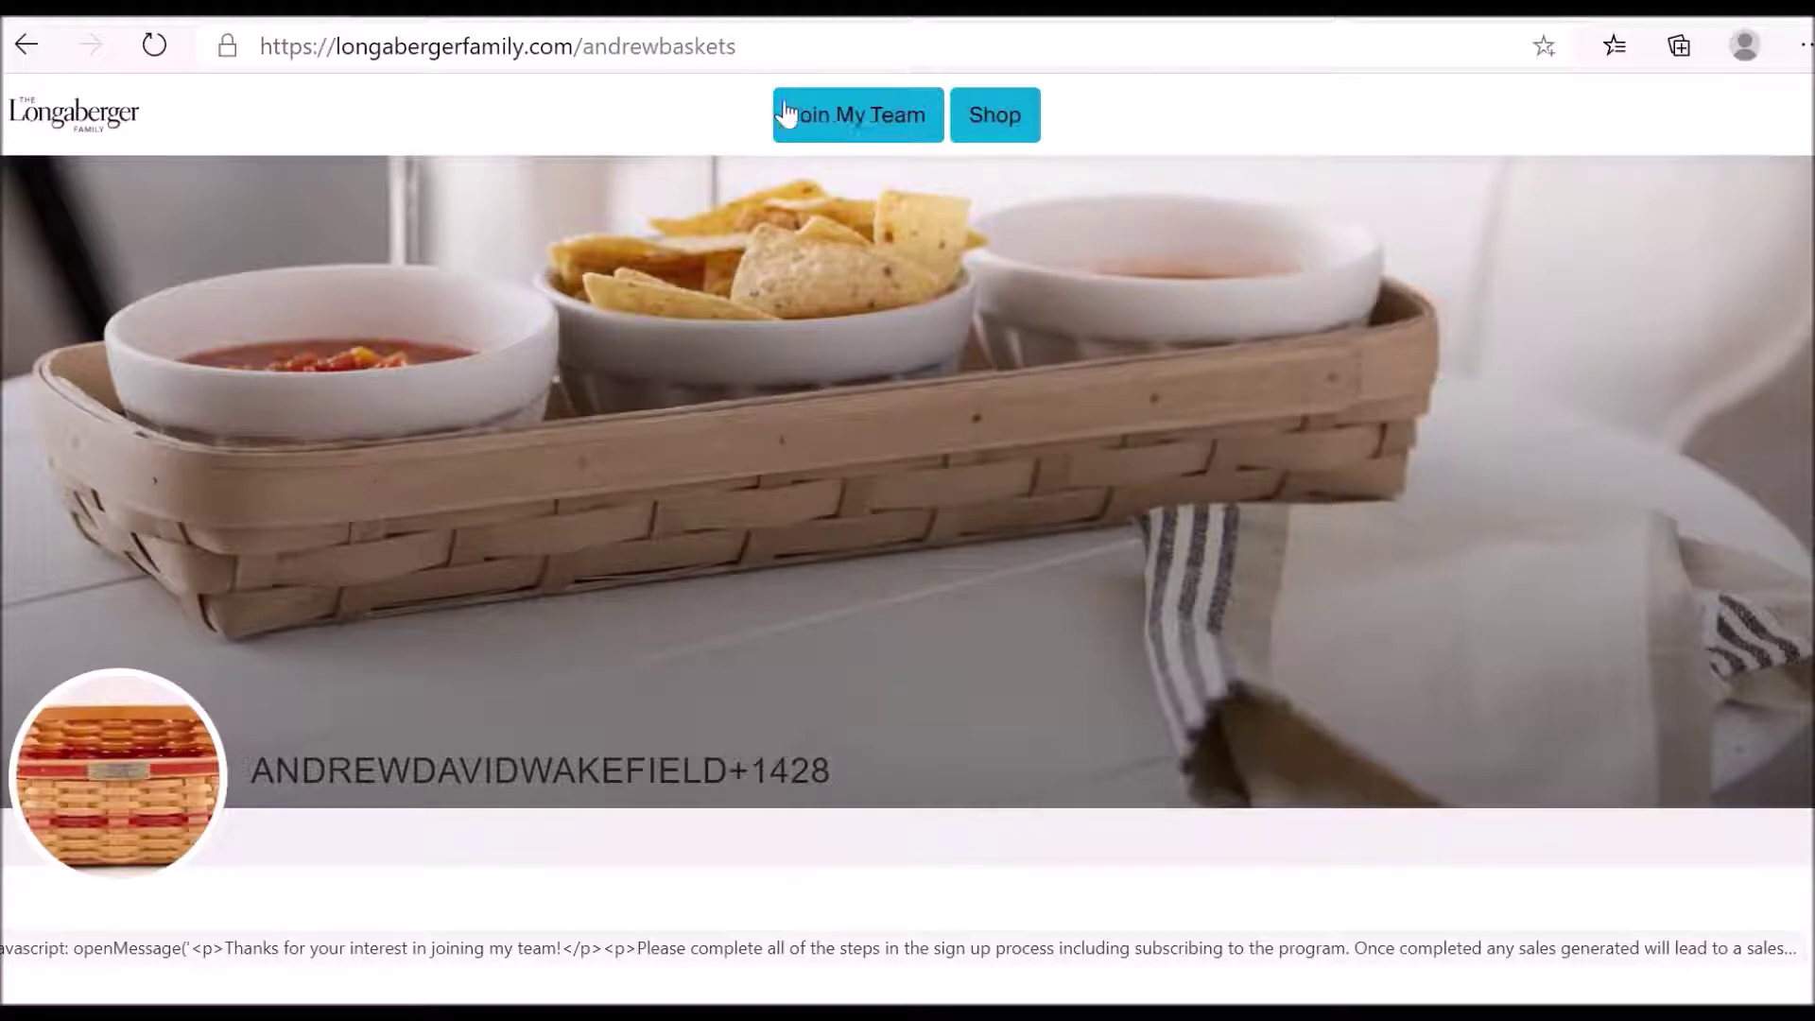
- Highlight the storefront's full web address, and open the storefront's management page
click(714, 42)
drag(738, 43, 248, 42)
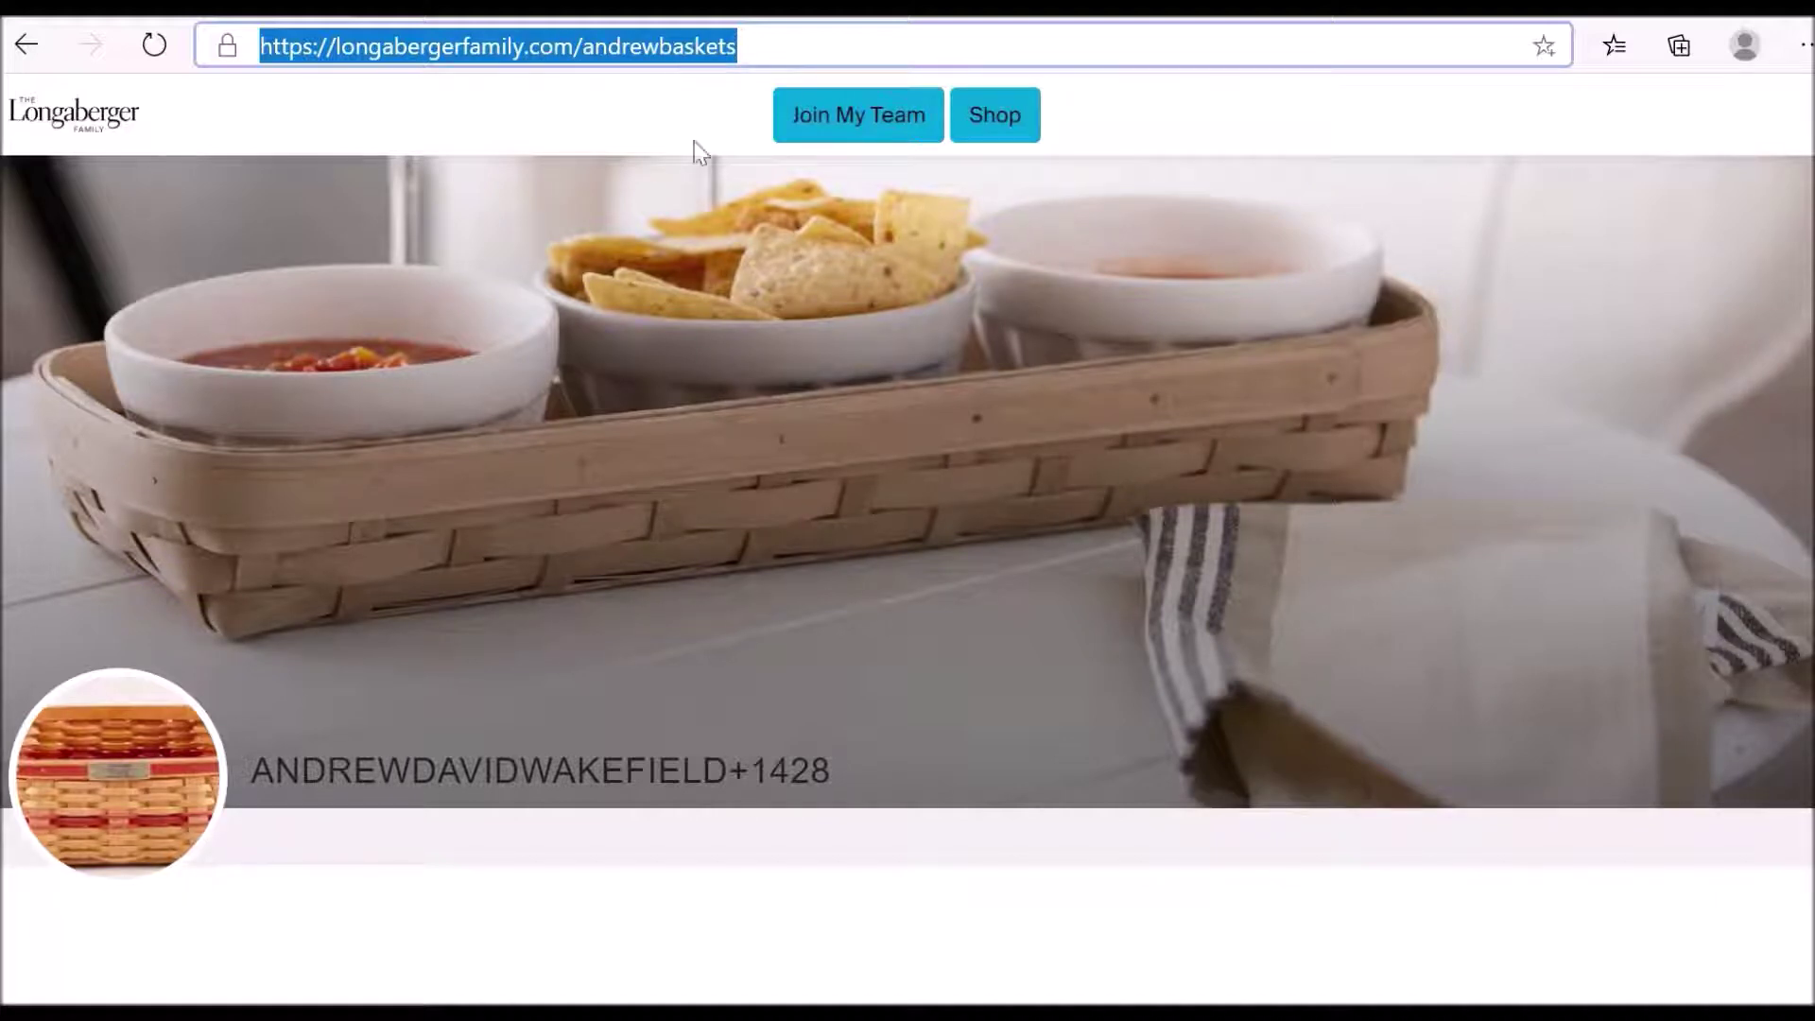
scroll(995, 439, down, 8)
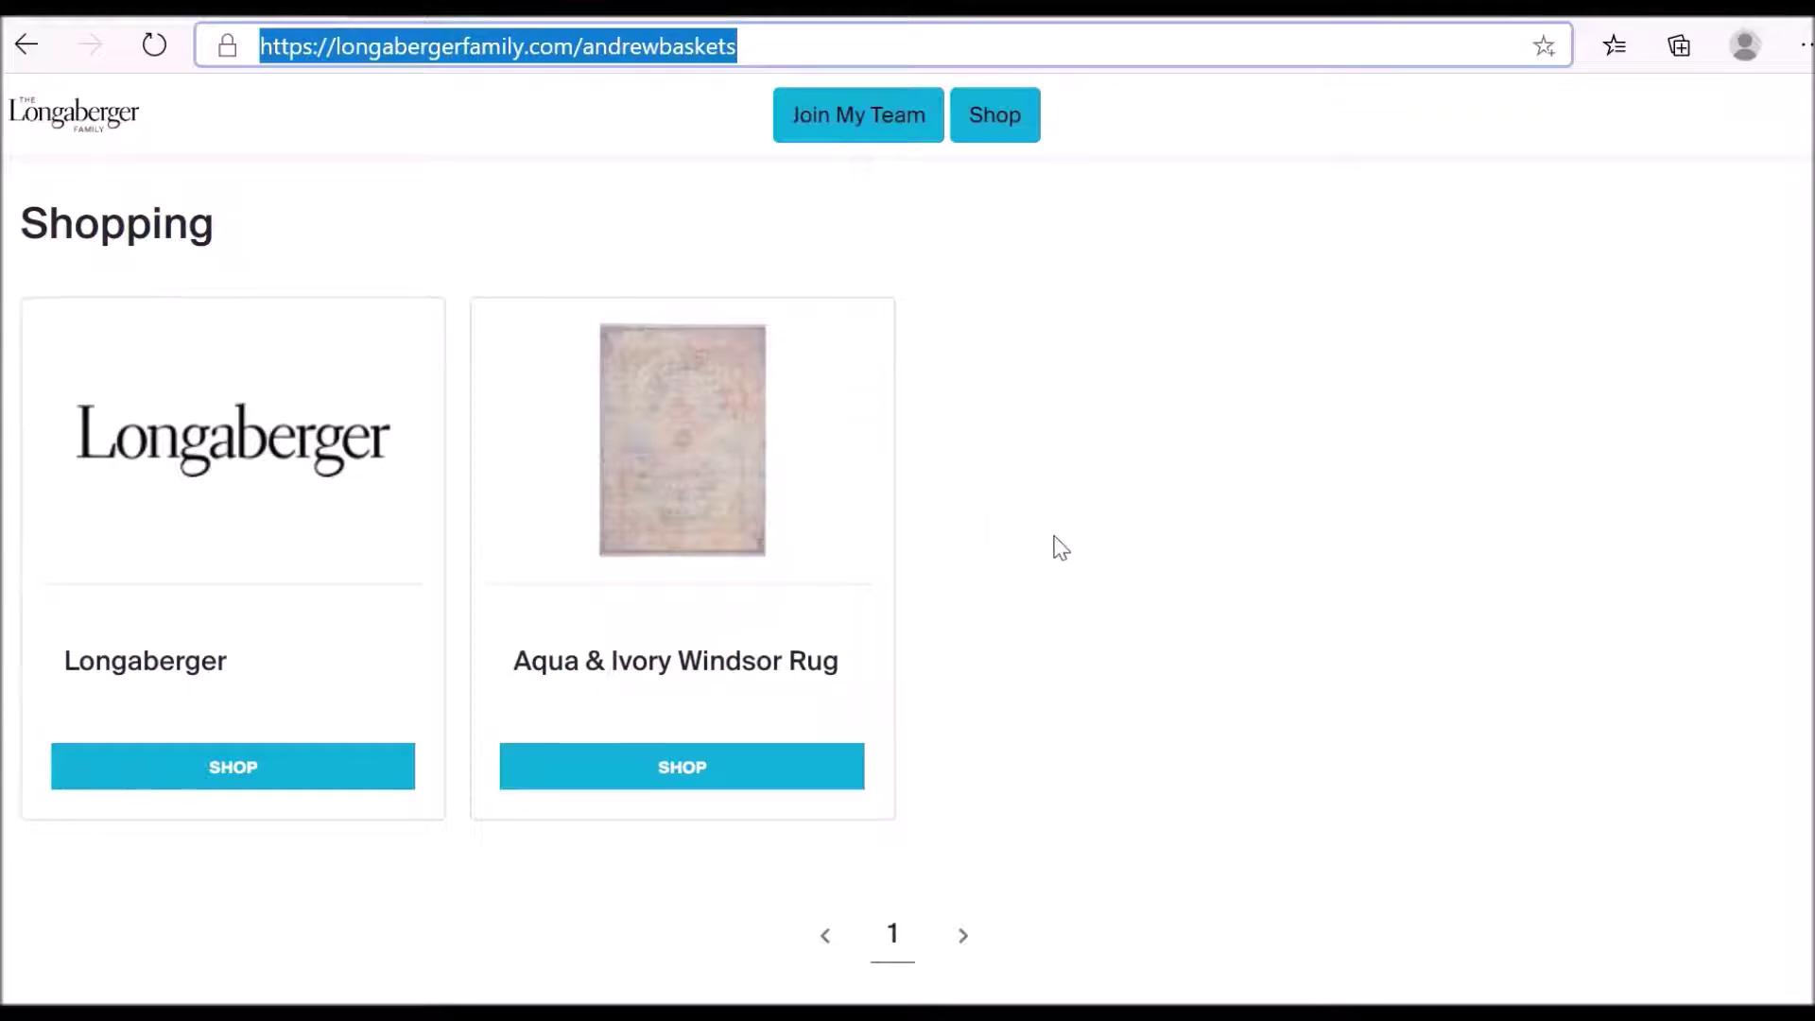
scroll(1061, 550, down, 4)
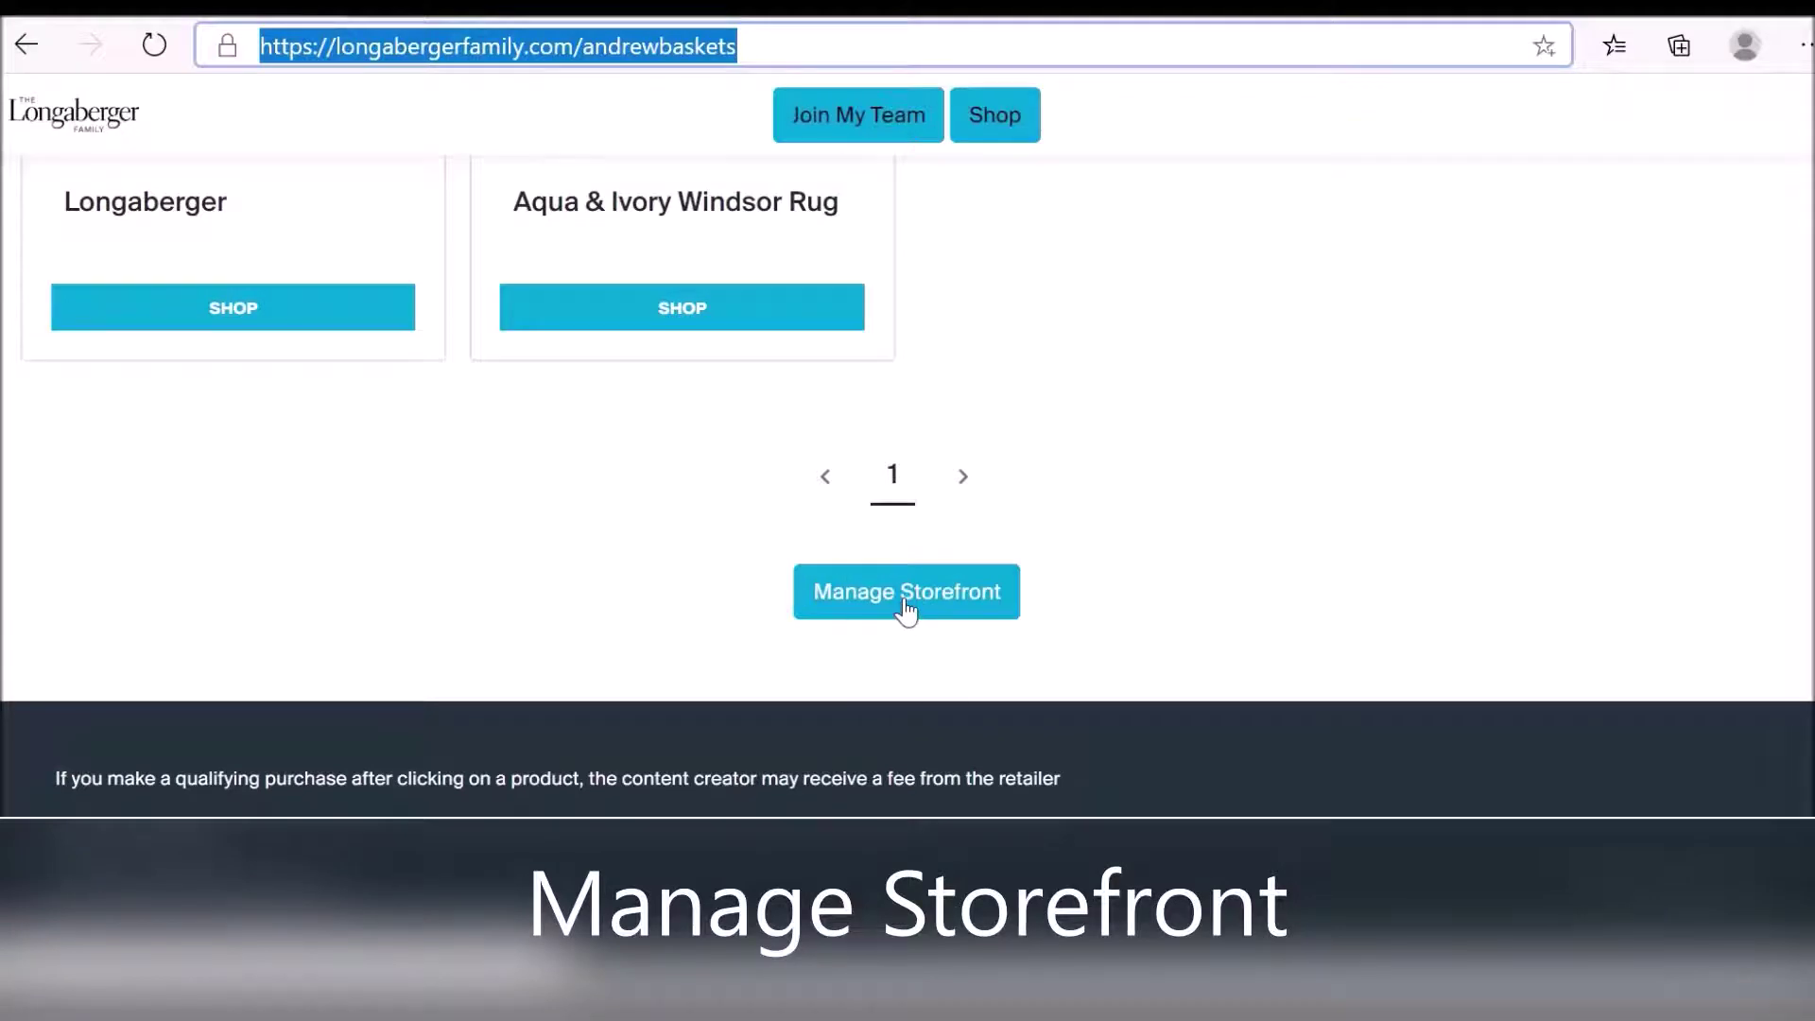
click(906, 610)
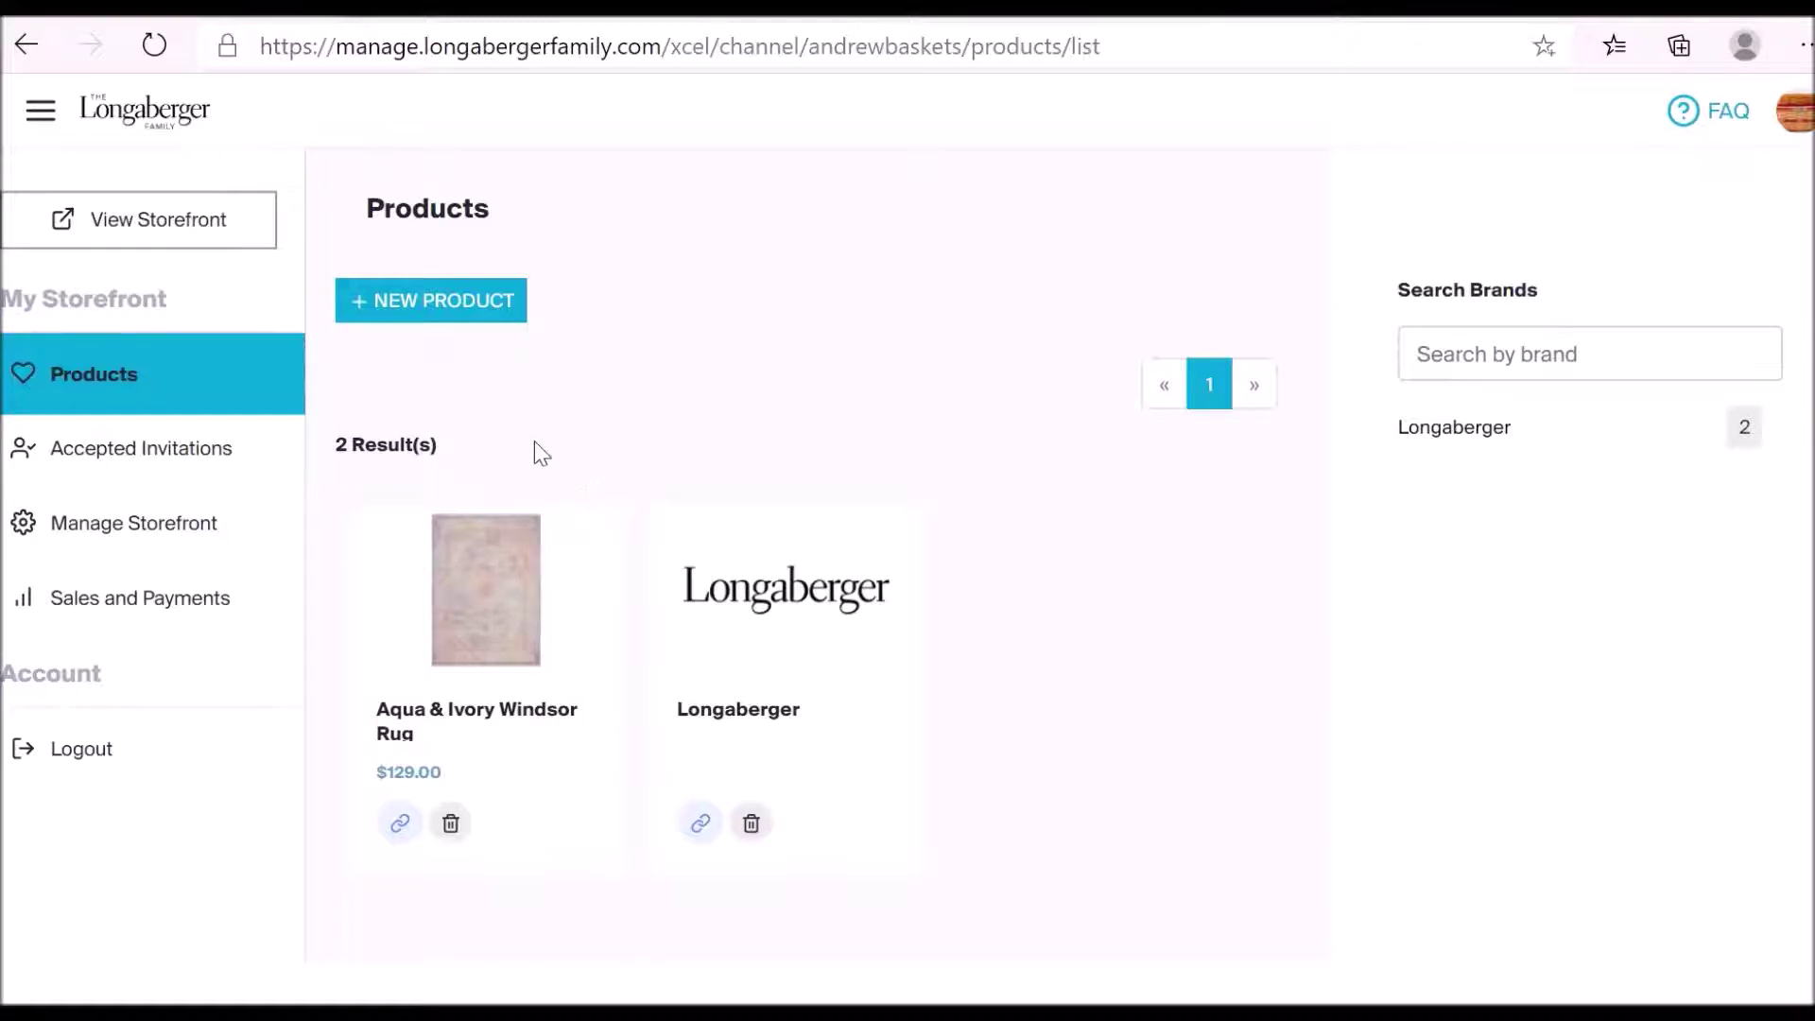
- Add the Yorkshire 5-Piece Flatware from the Longaberger brand to the storefront as a new product
click(442, 304)
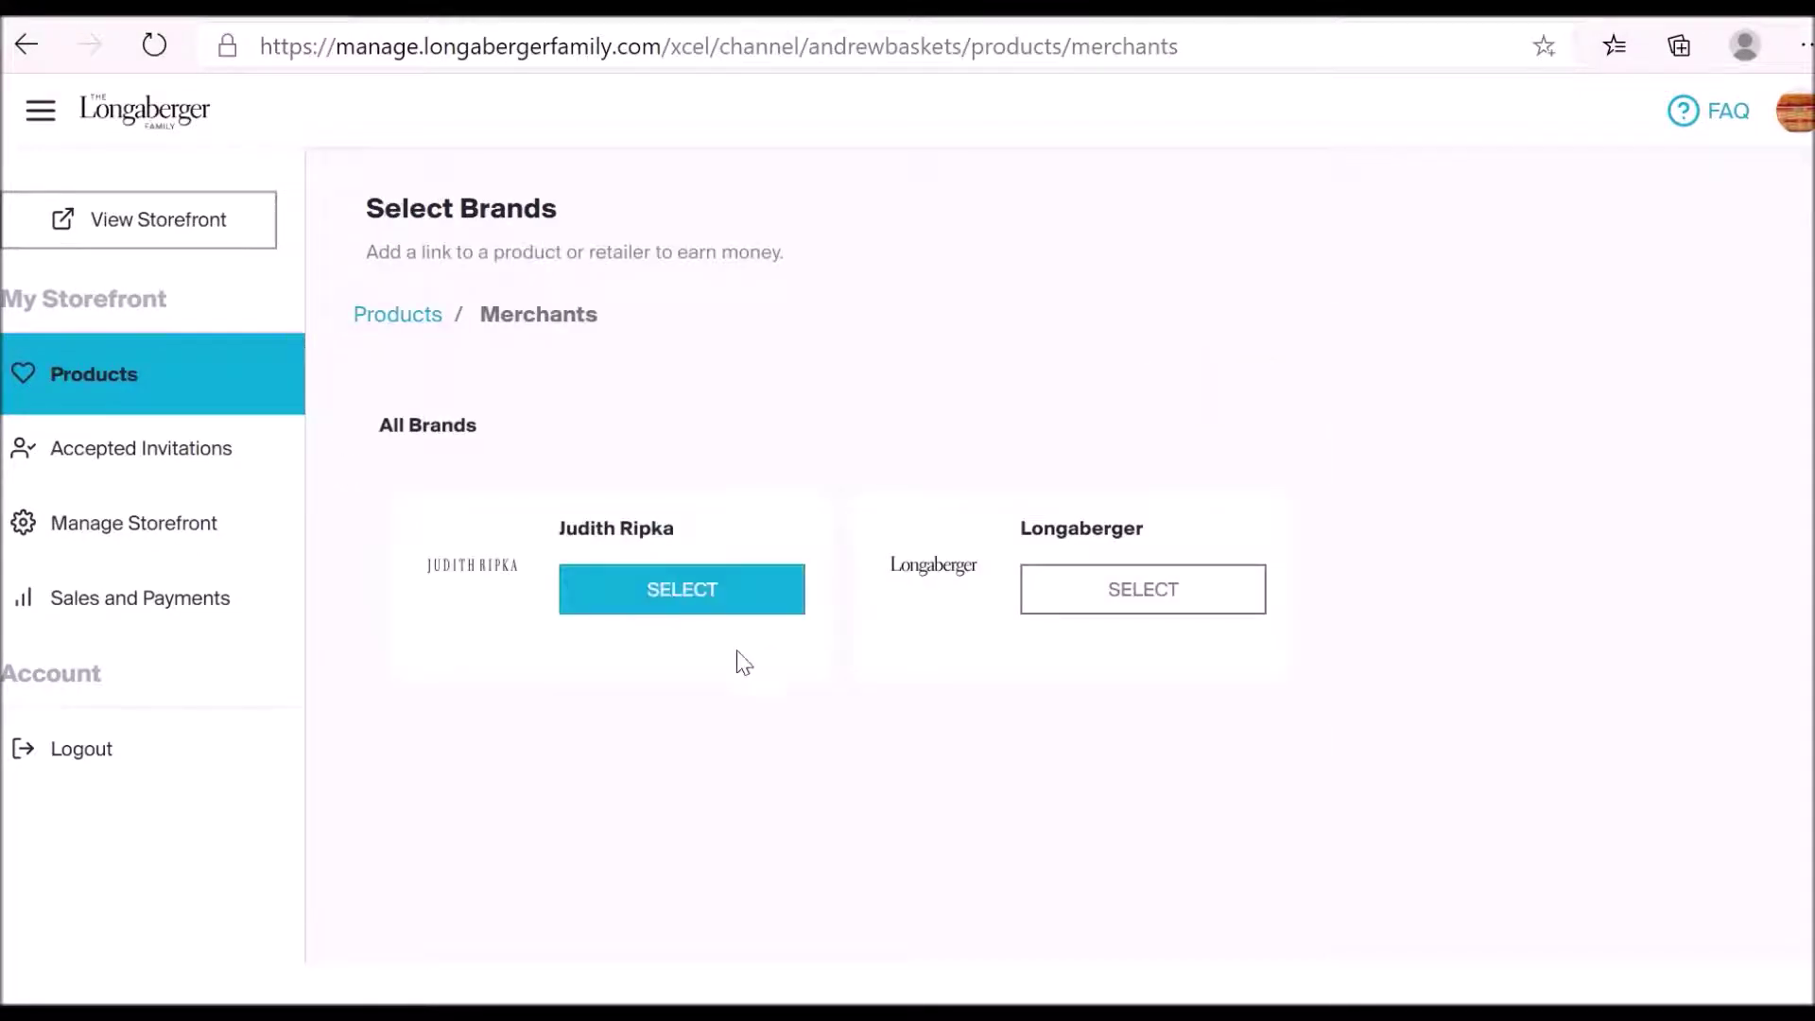
click(1103, 605)
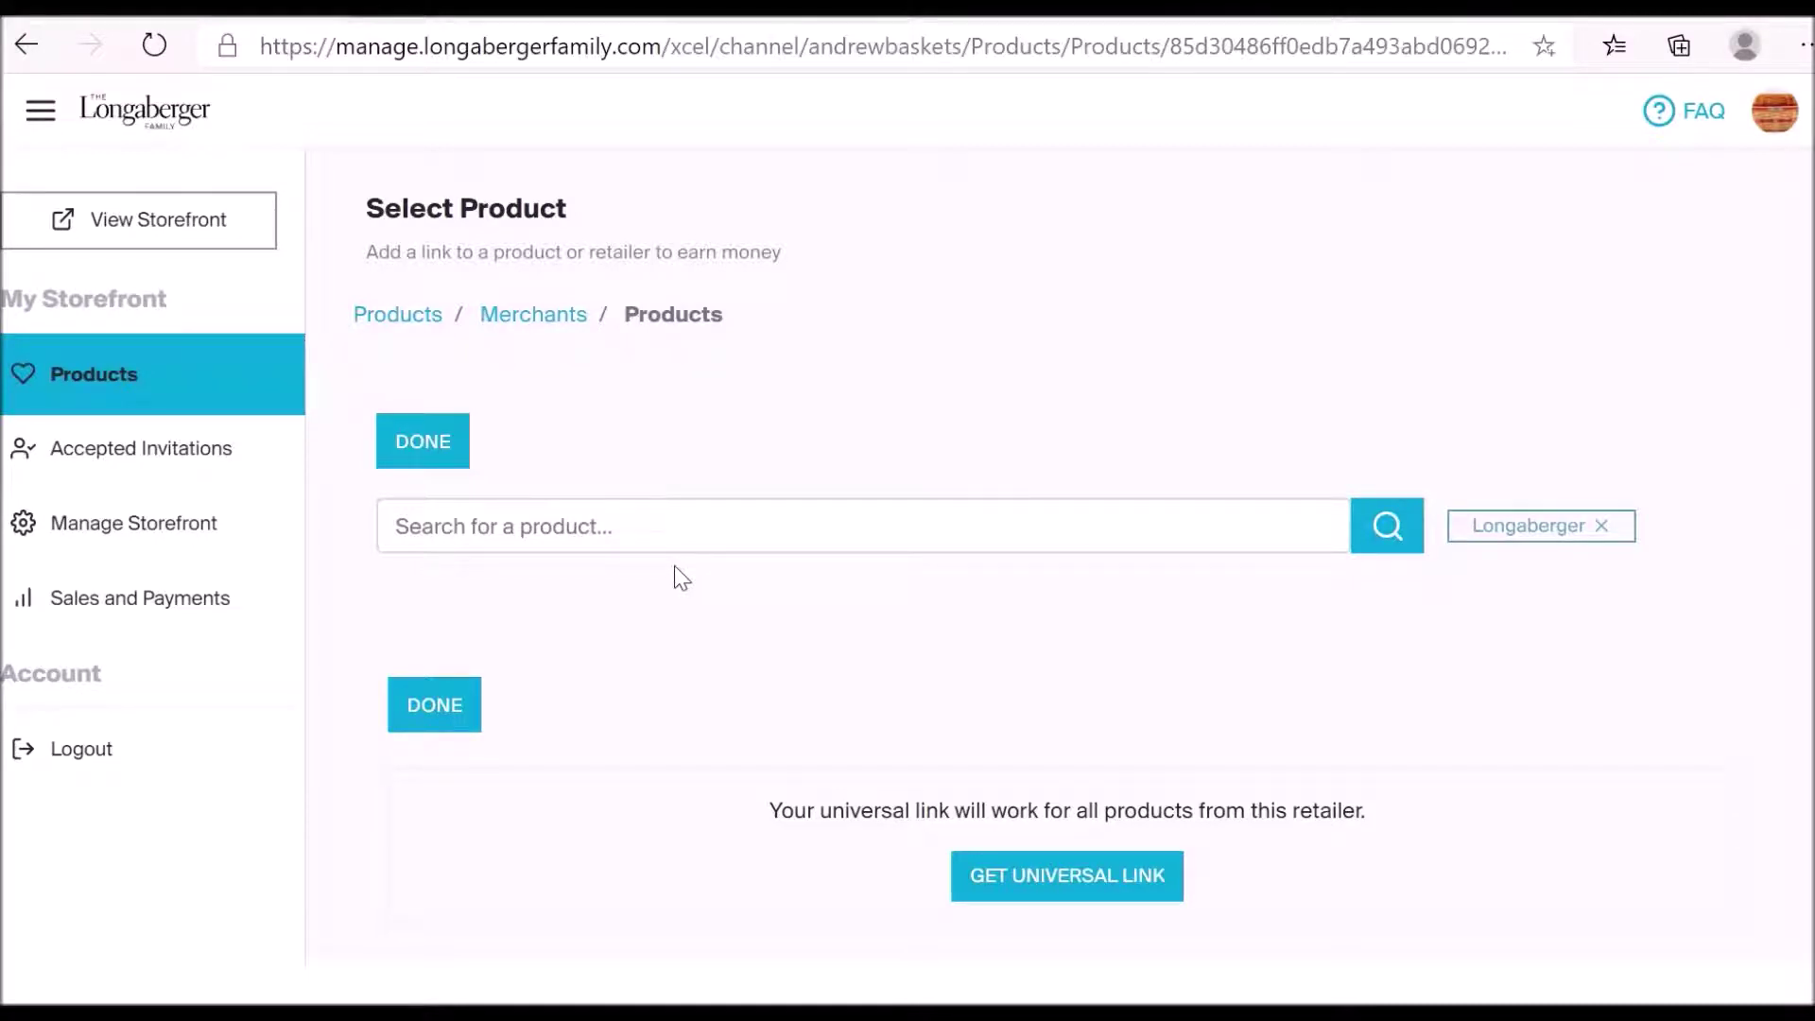
scroll(674, 568, down, 1)
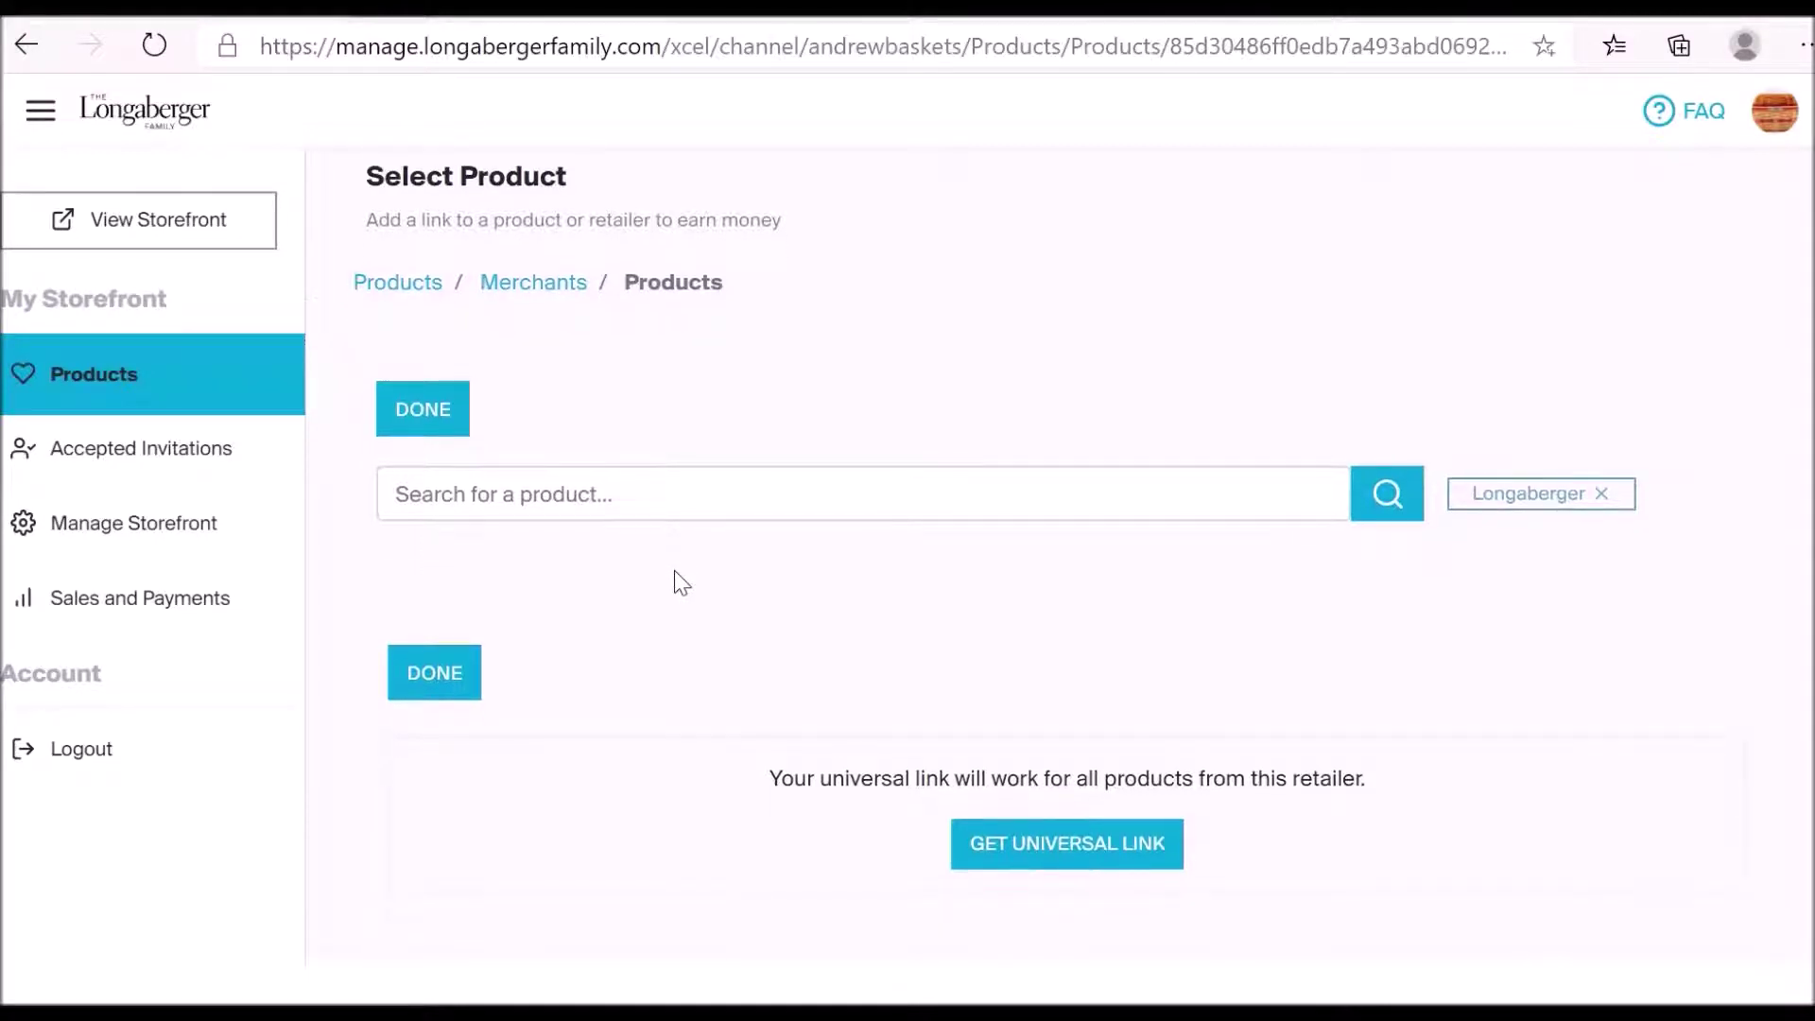
click(648, 495)
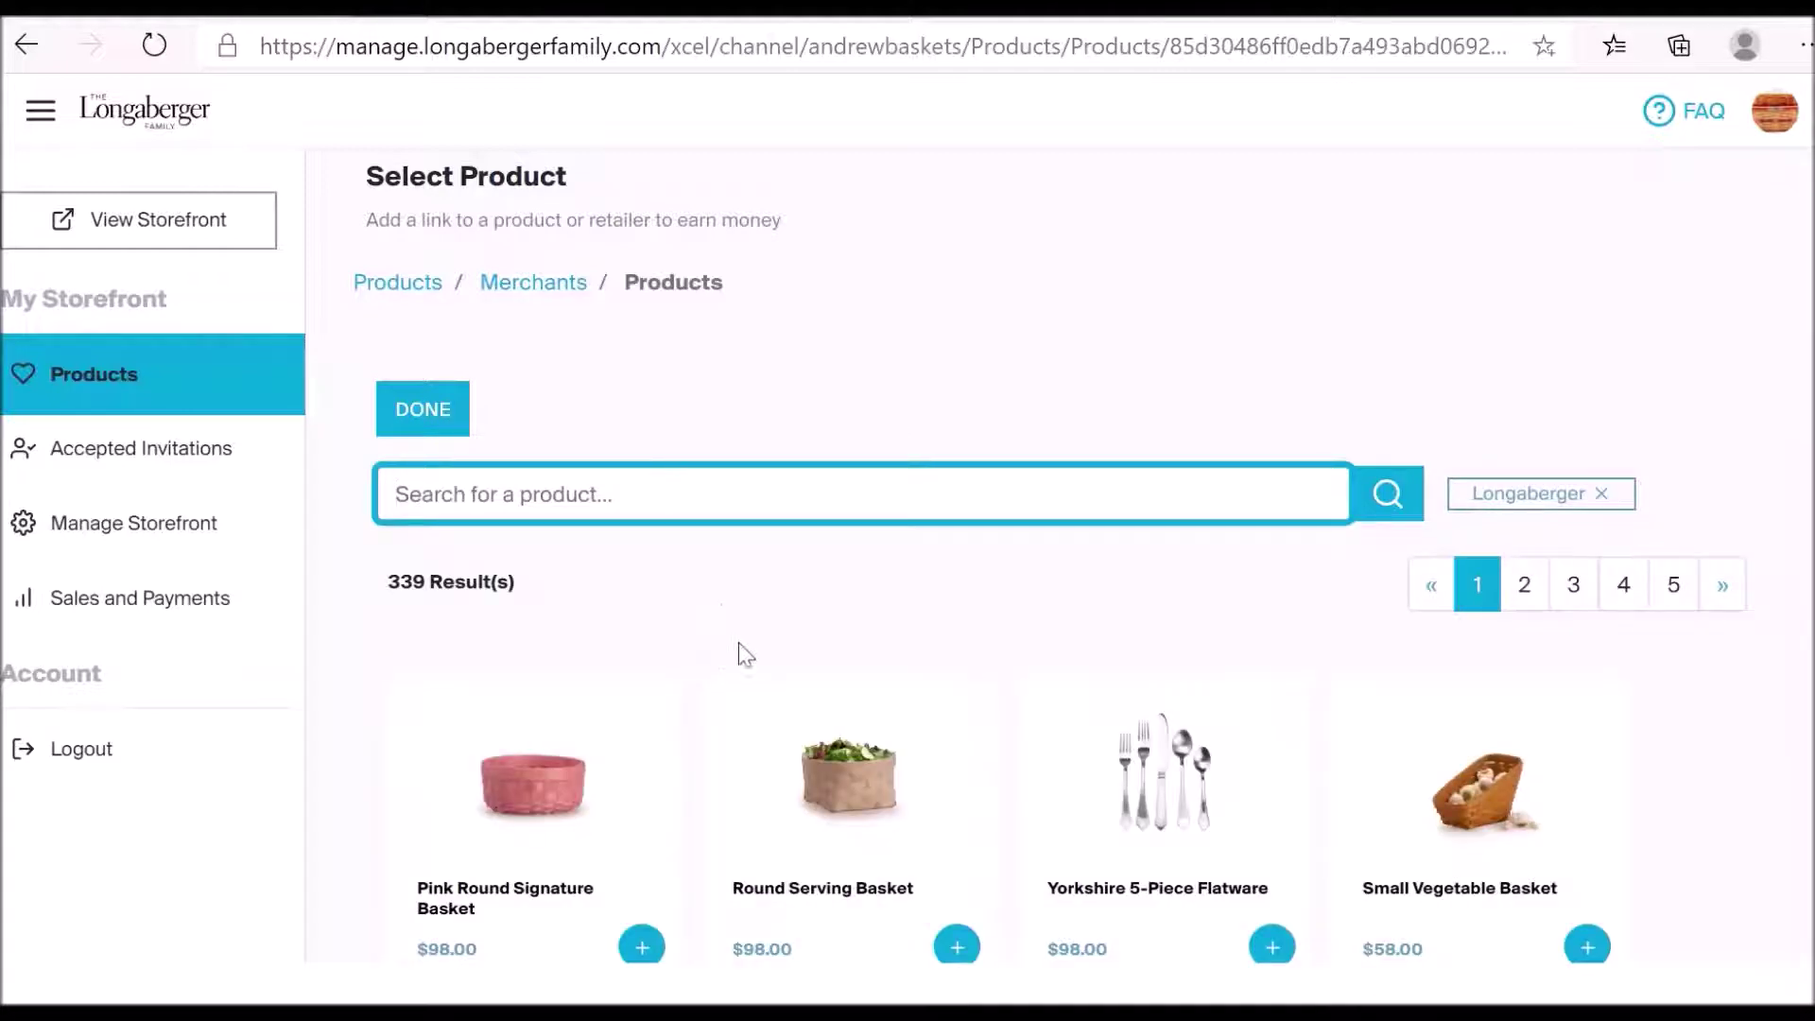
scroll(723, 615, down, 3)
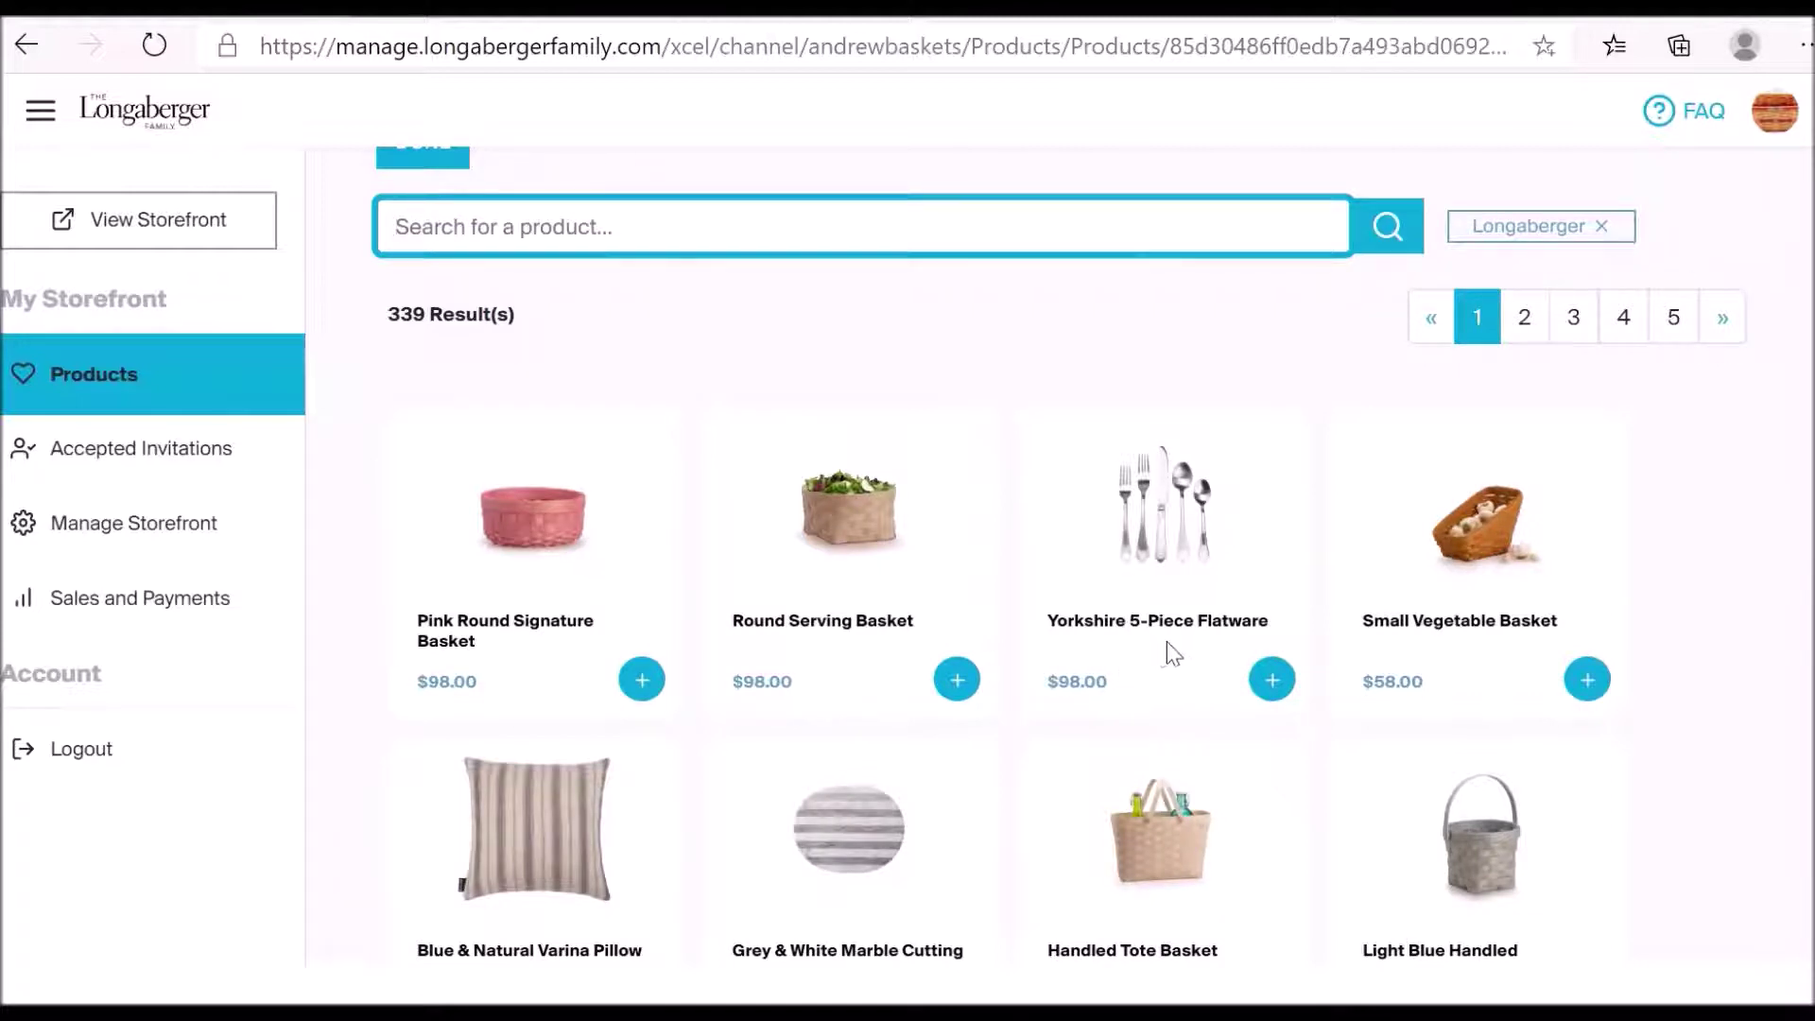
click(1272, 688)
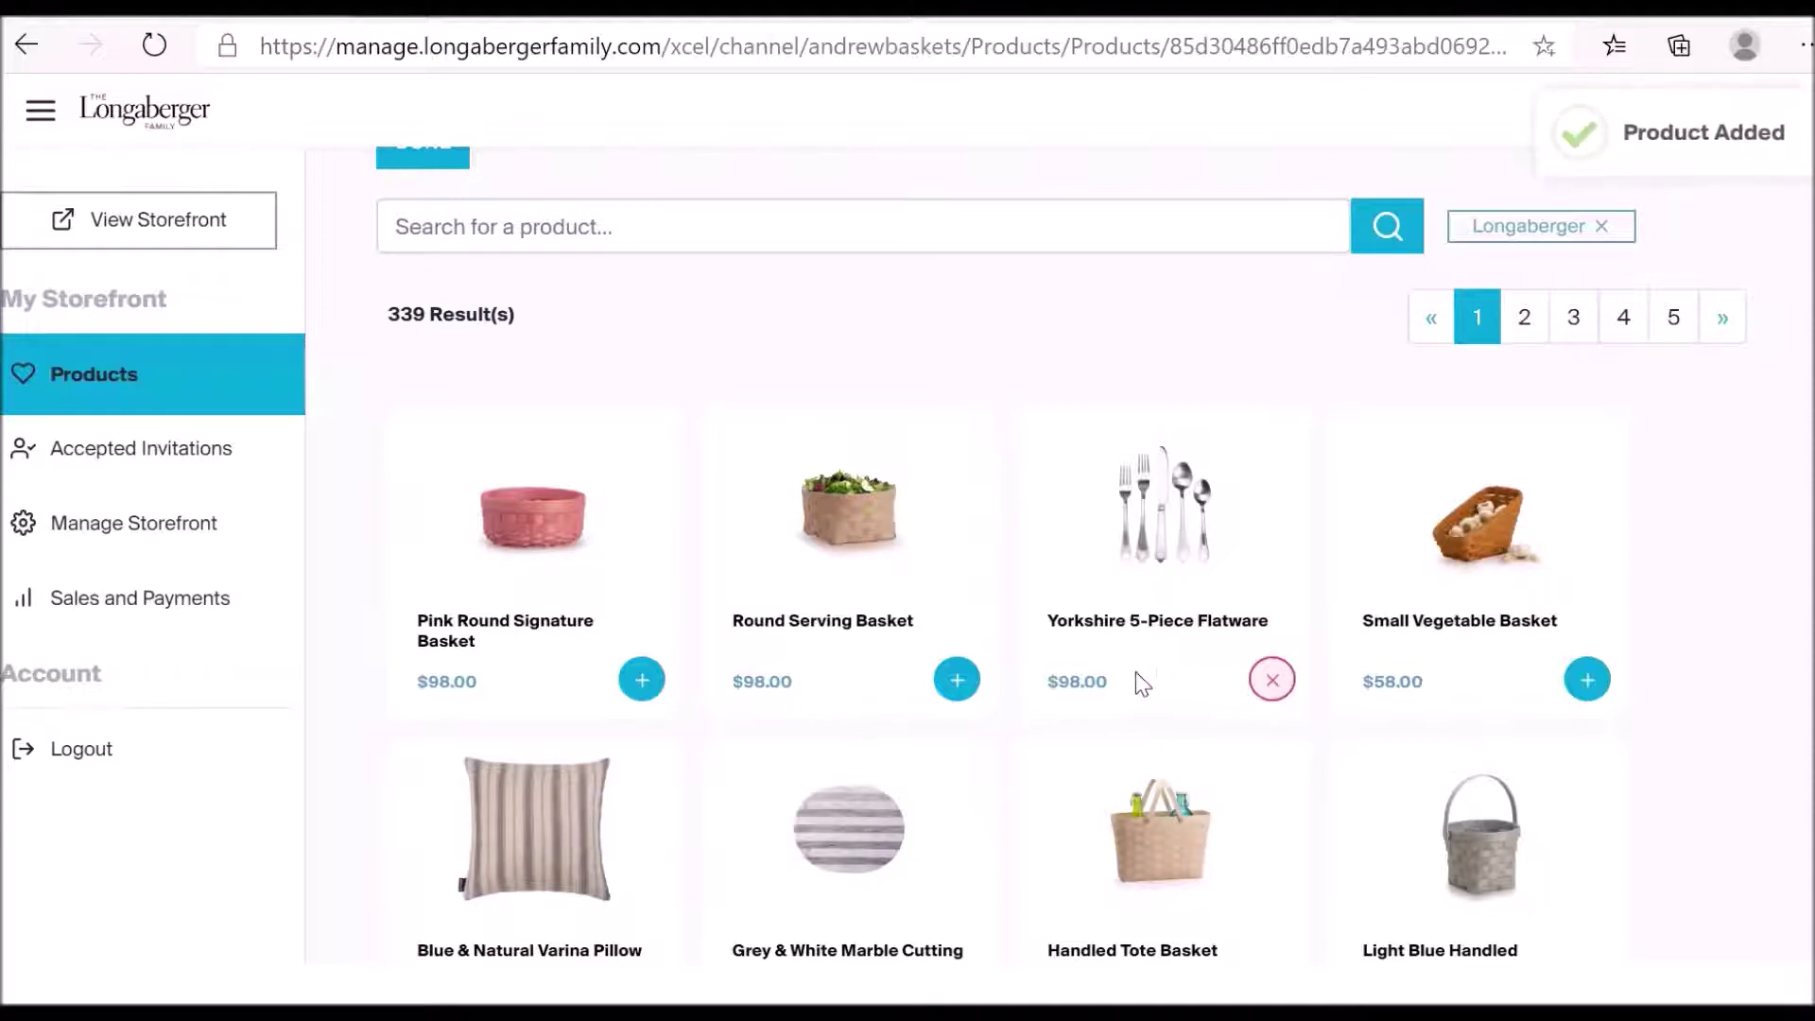
- View the public storefront and check its Shopping section for the added flatware
scroll(1114, 672, up, 3)
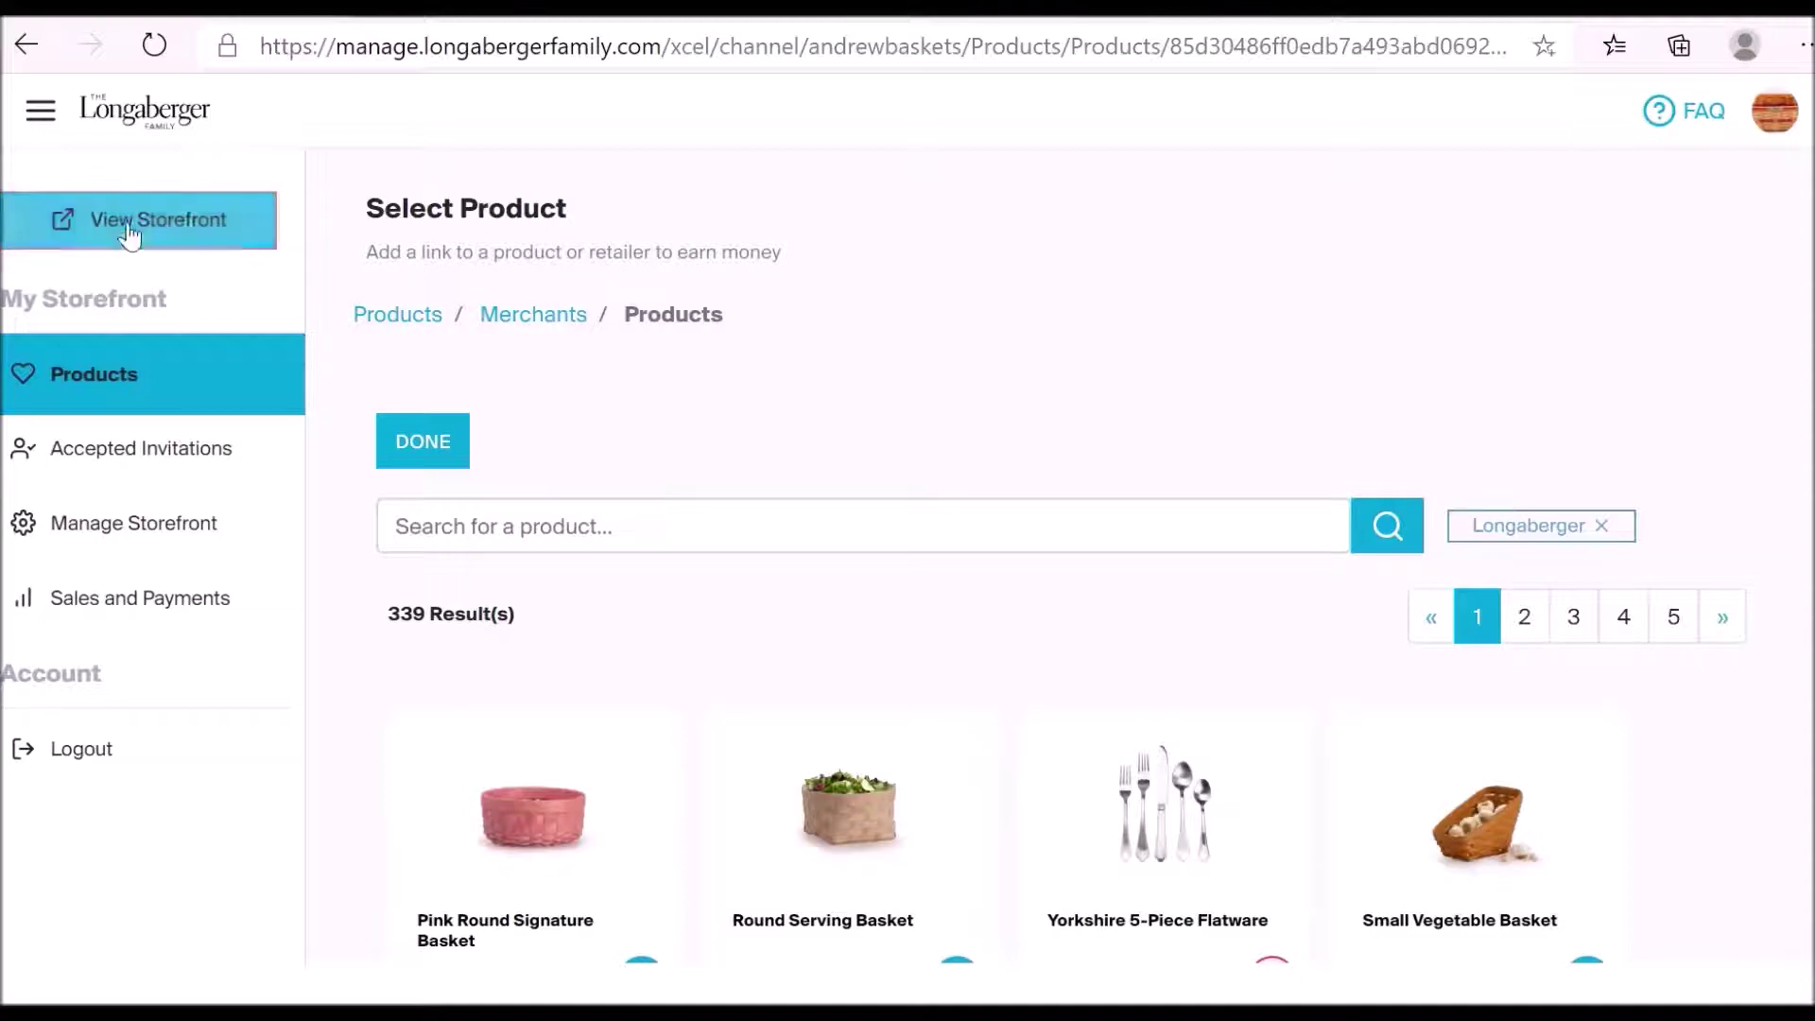
click(139, 238)
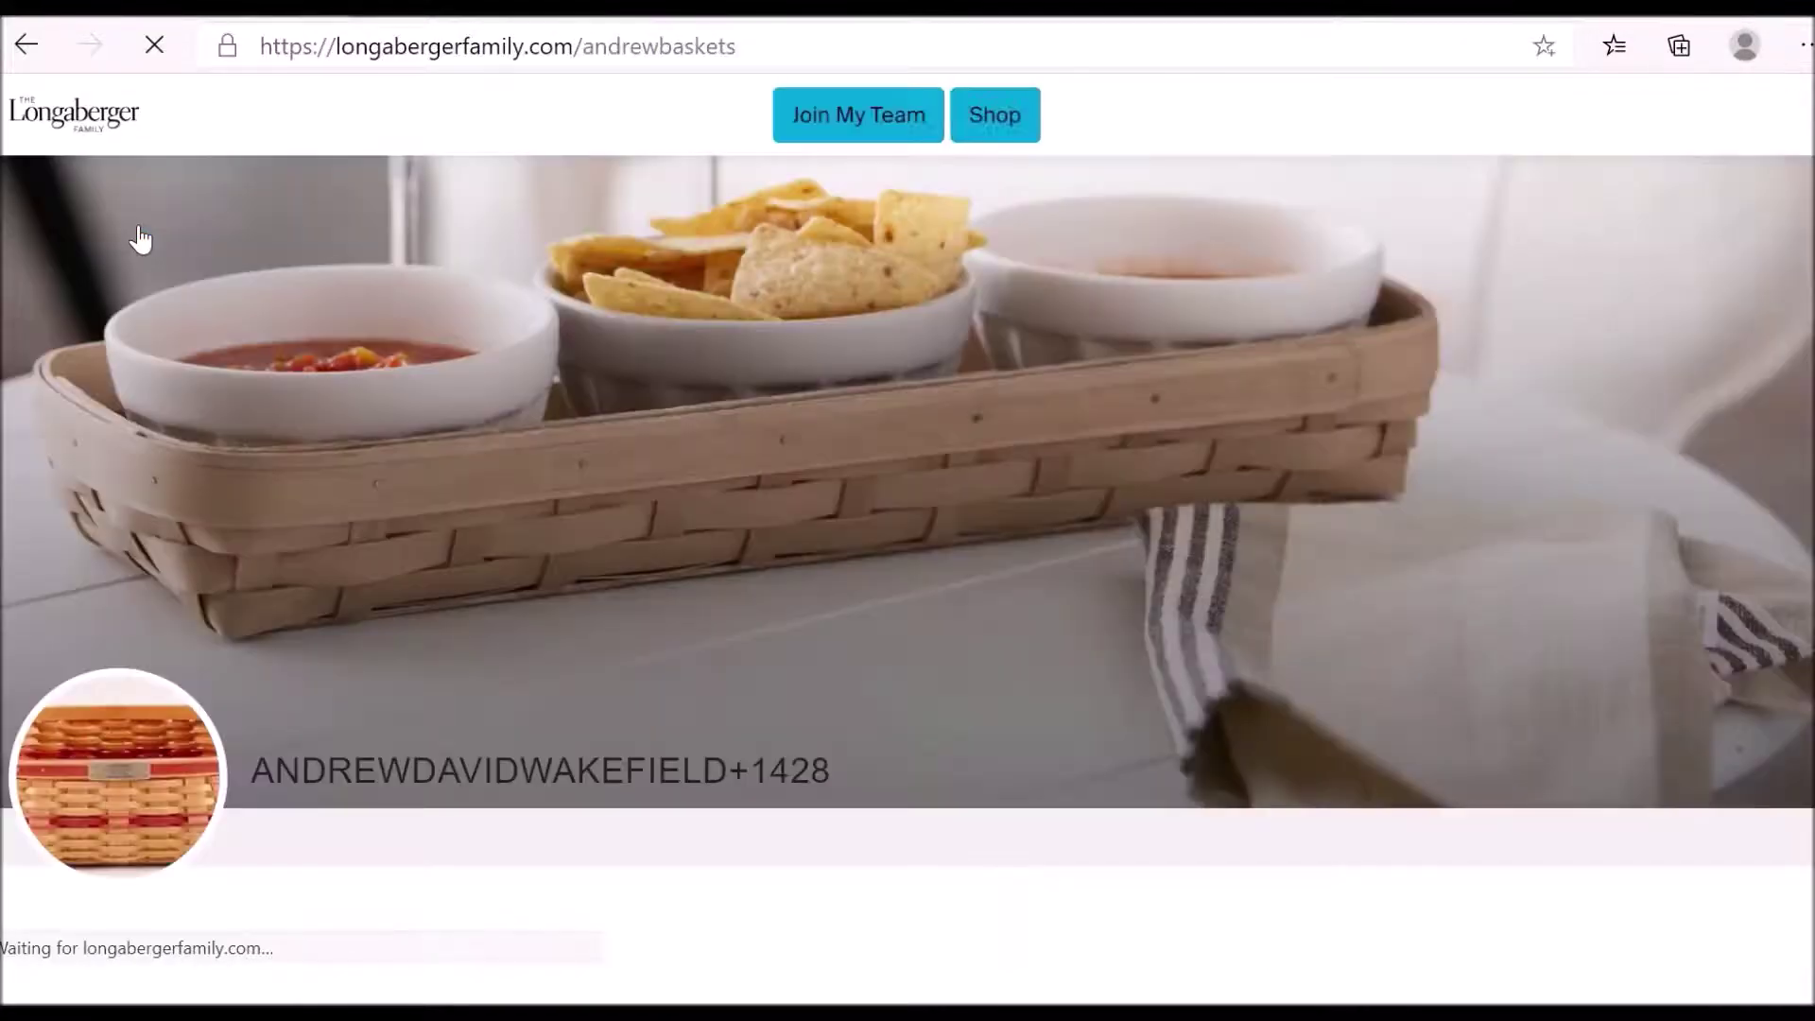
scroll(558, 600, down, 5)
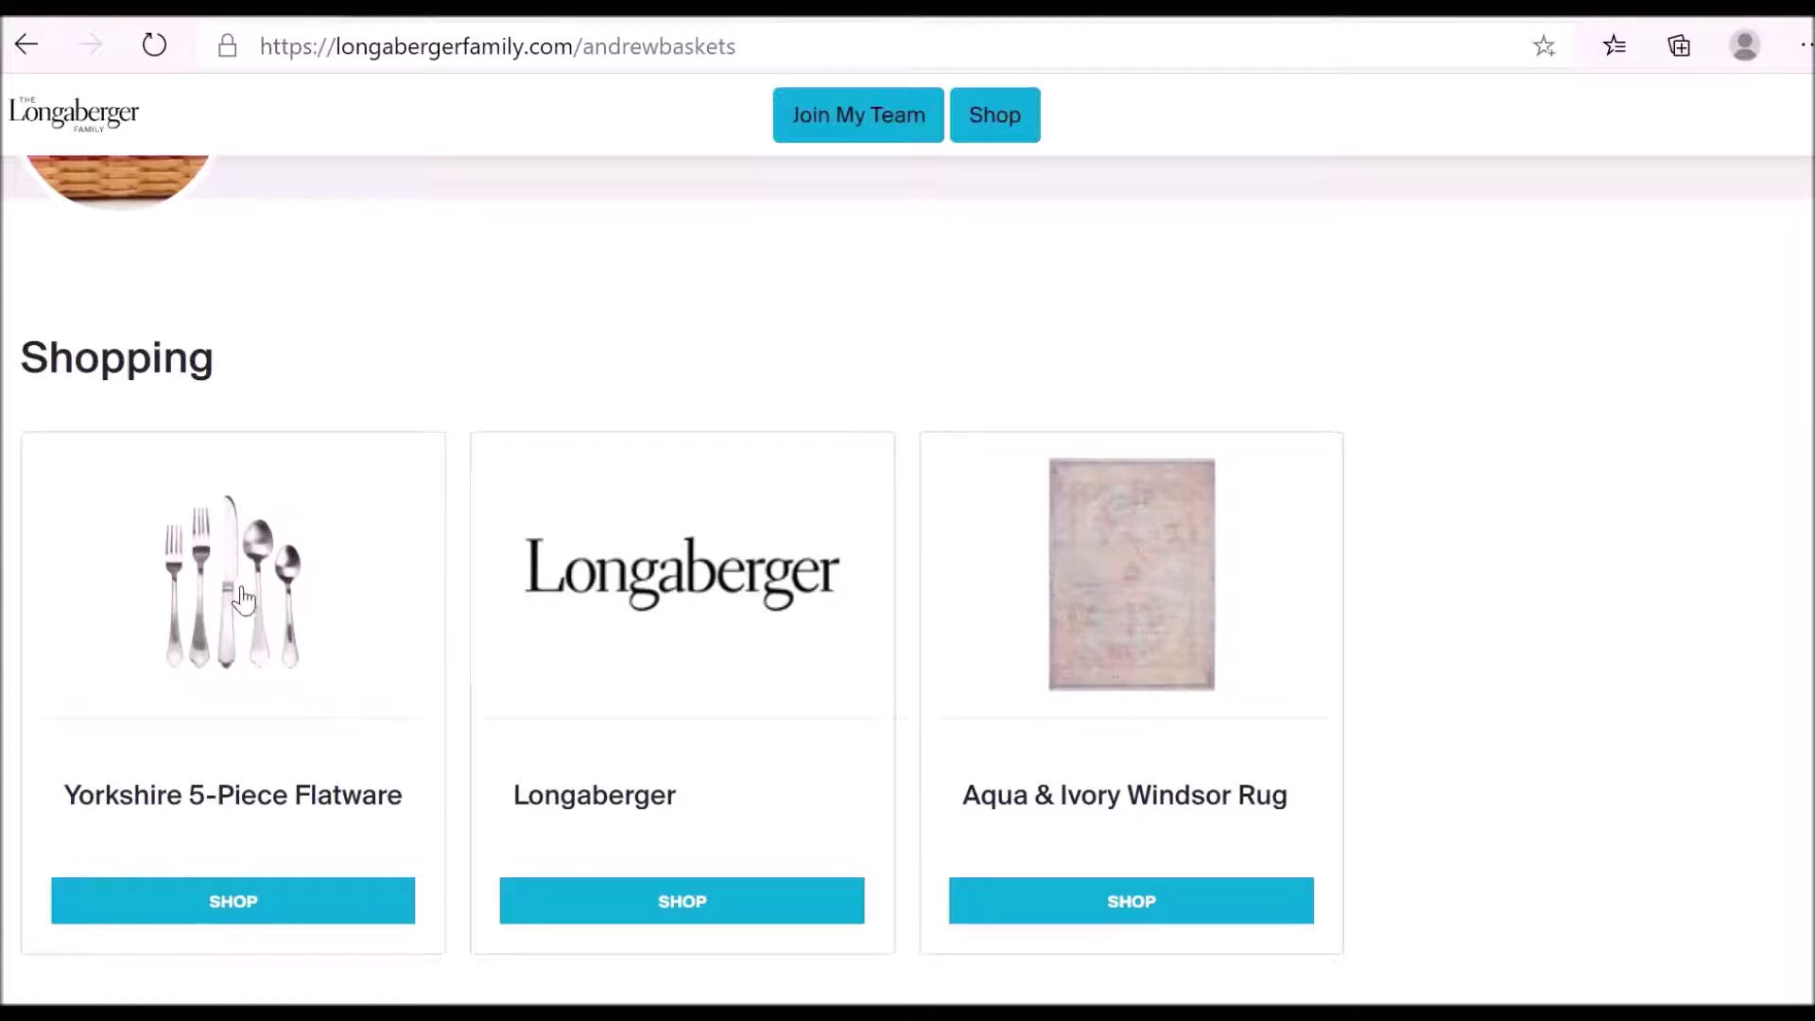
scroll(284, 657, down, 1)
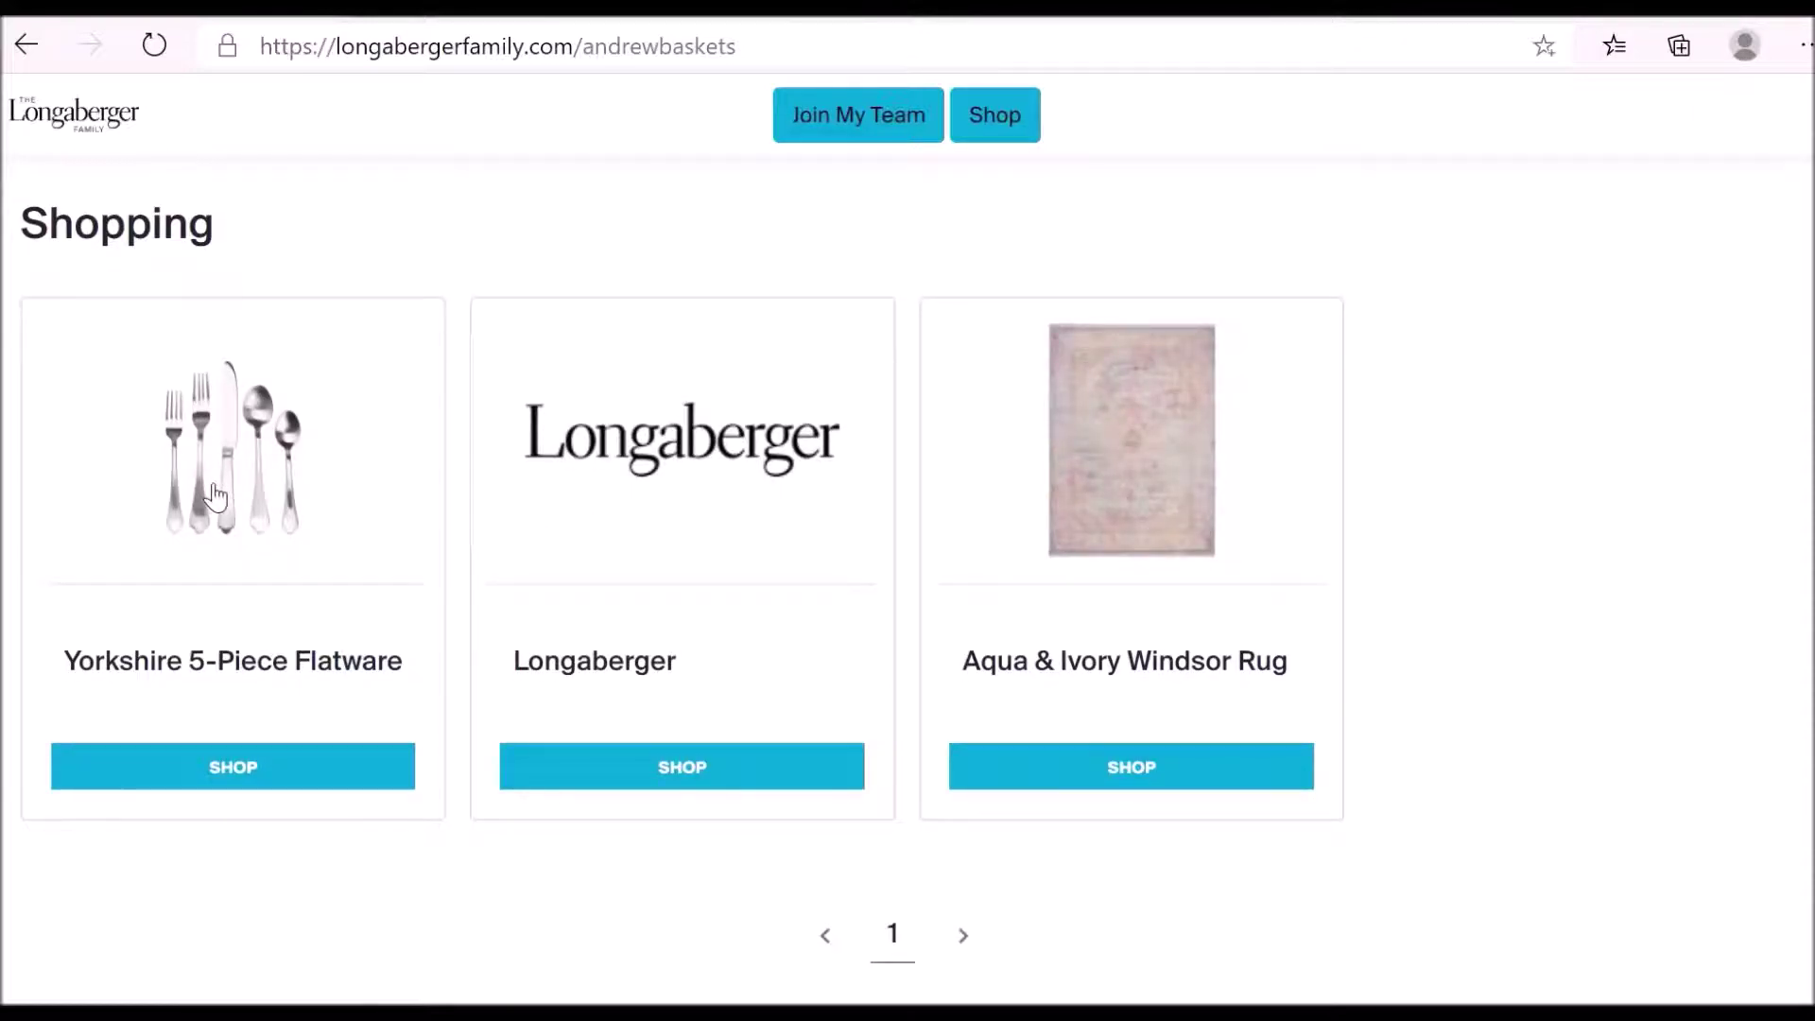
scroll(268, 531, down, 3)
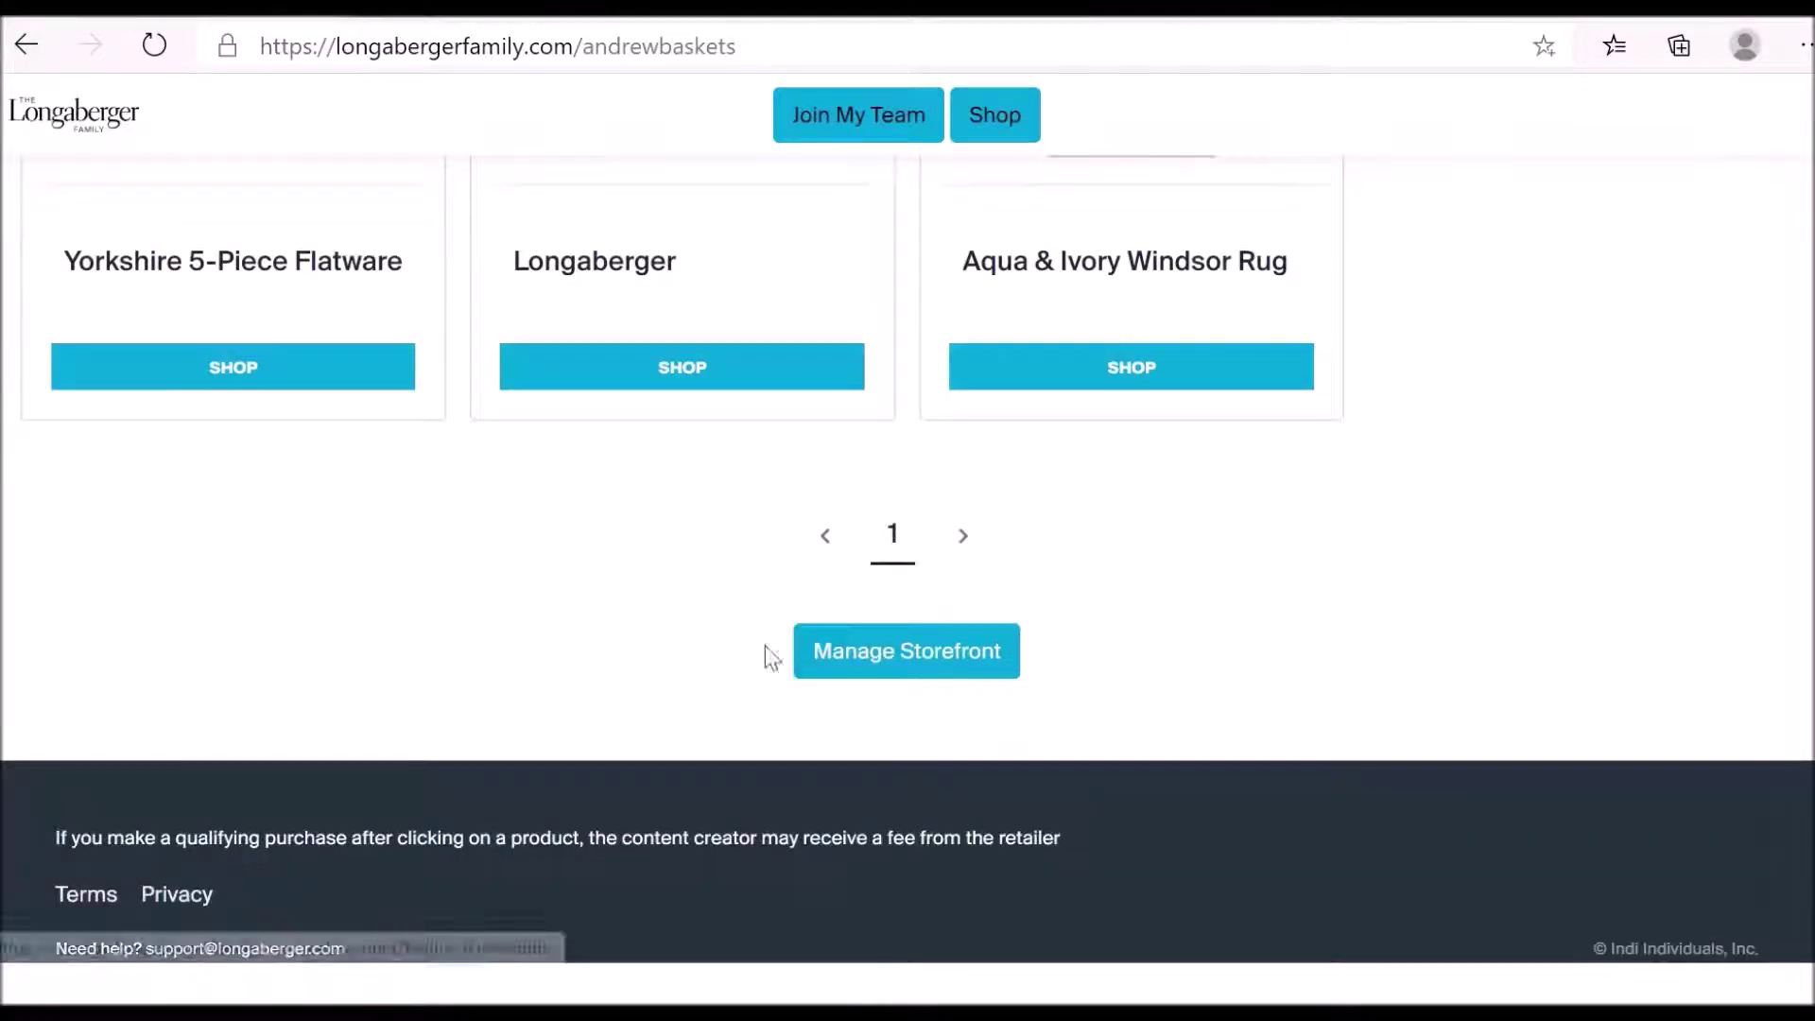
- Return to storefront management and delete the Aqua & Ivory Windsor Rug from the products
click(899, 668)
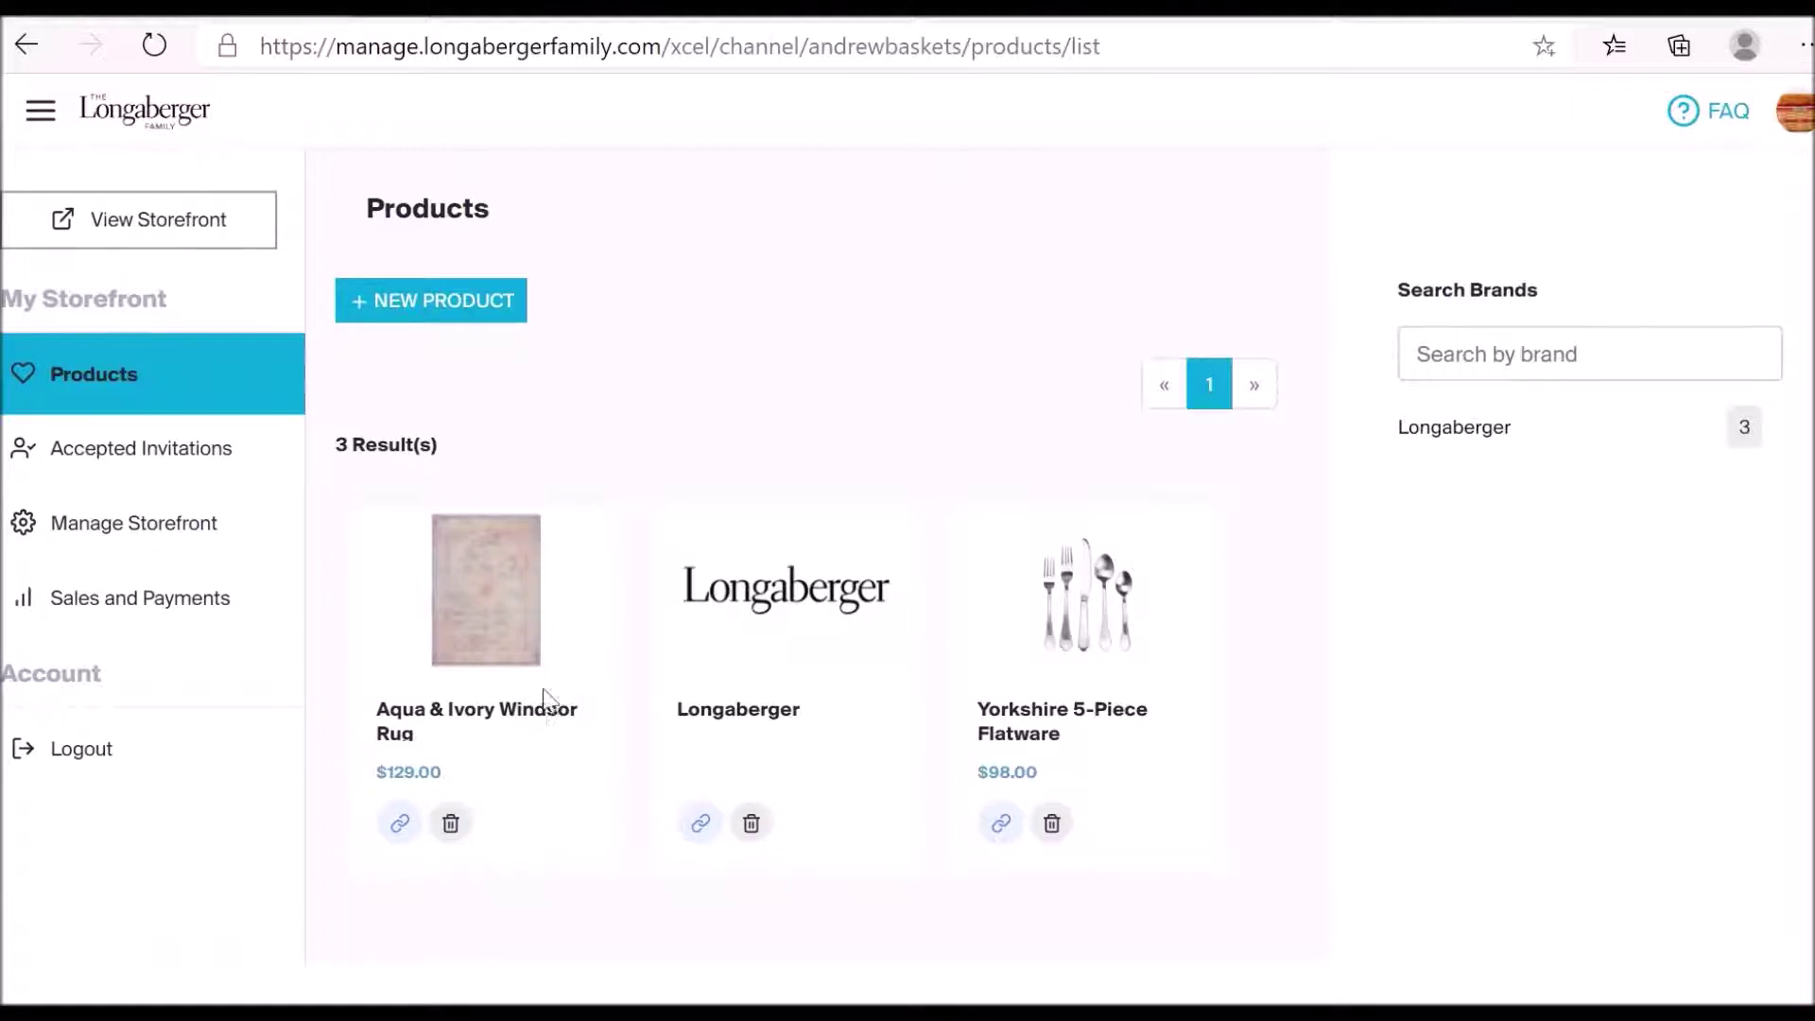
click(452, 824)
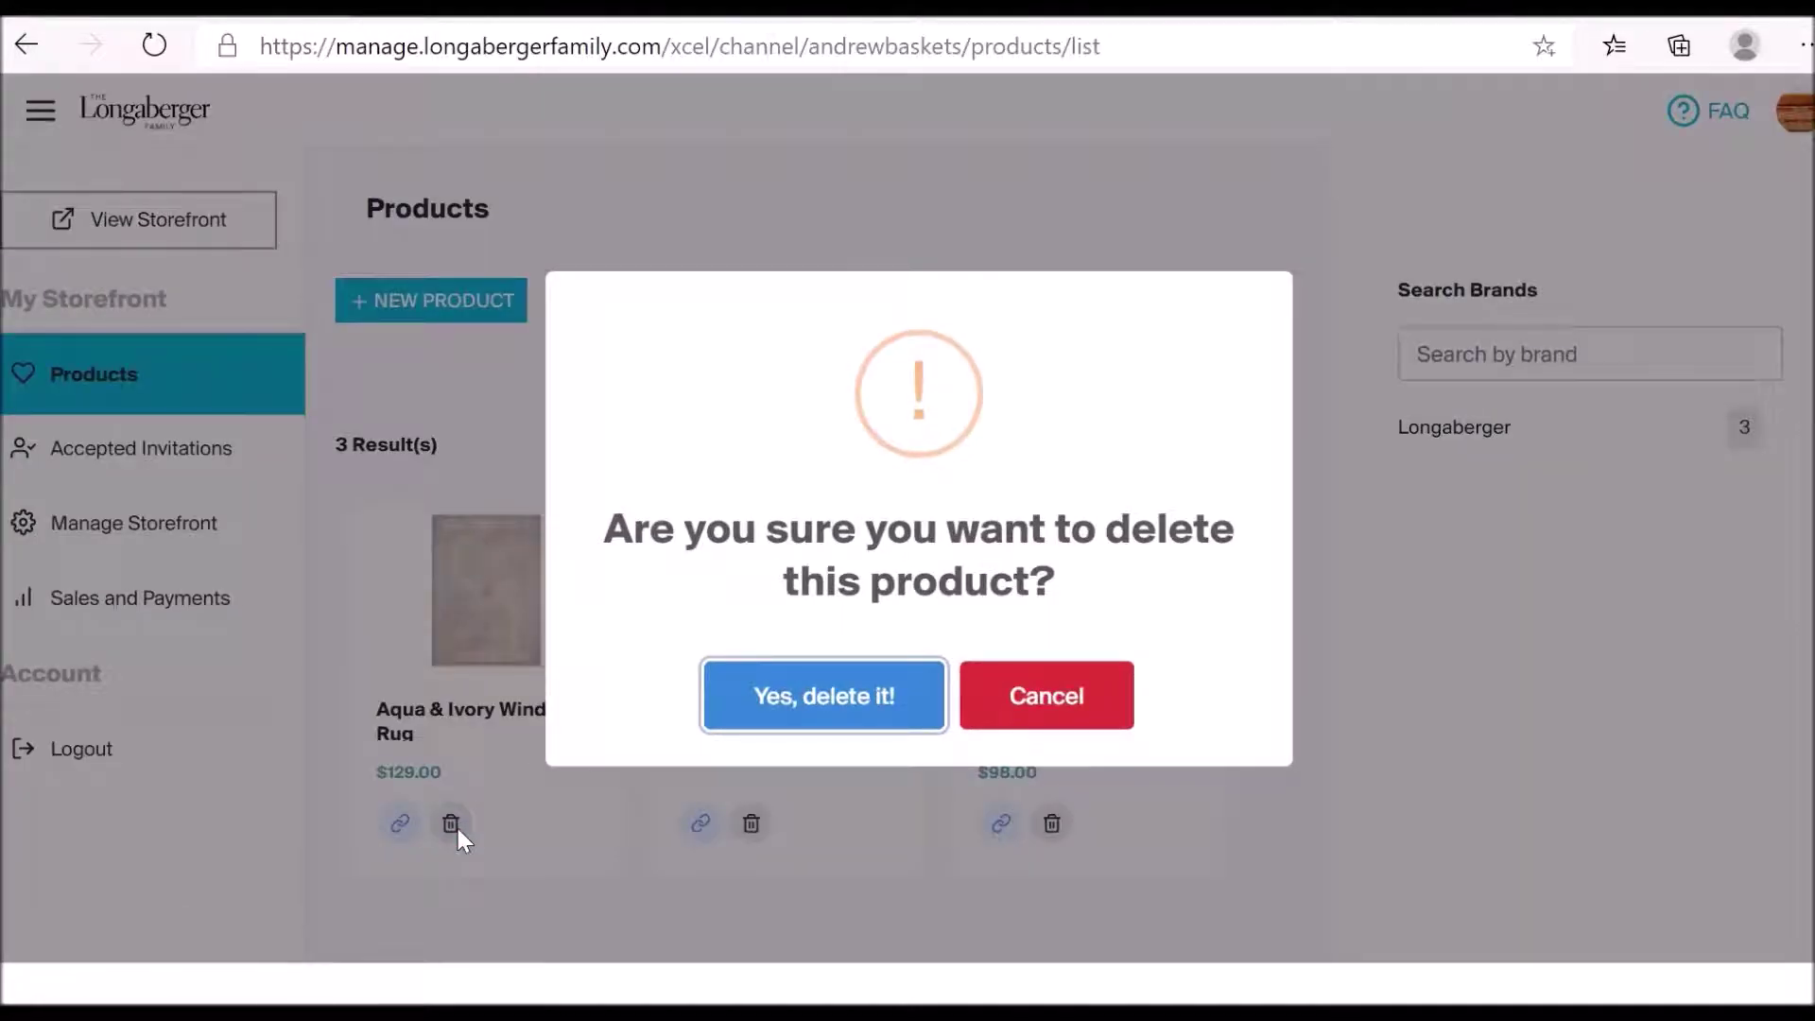
click(800, 701)
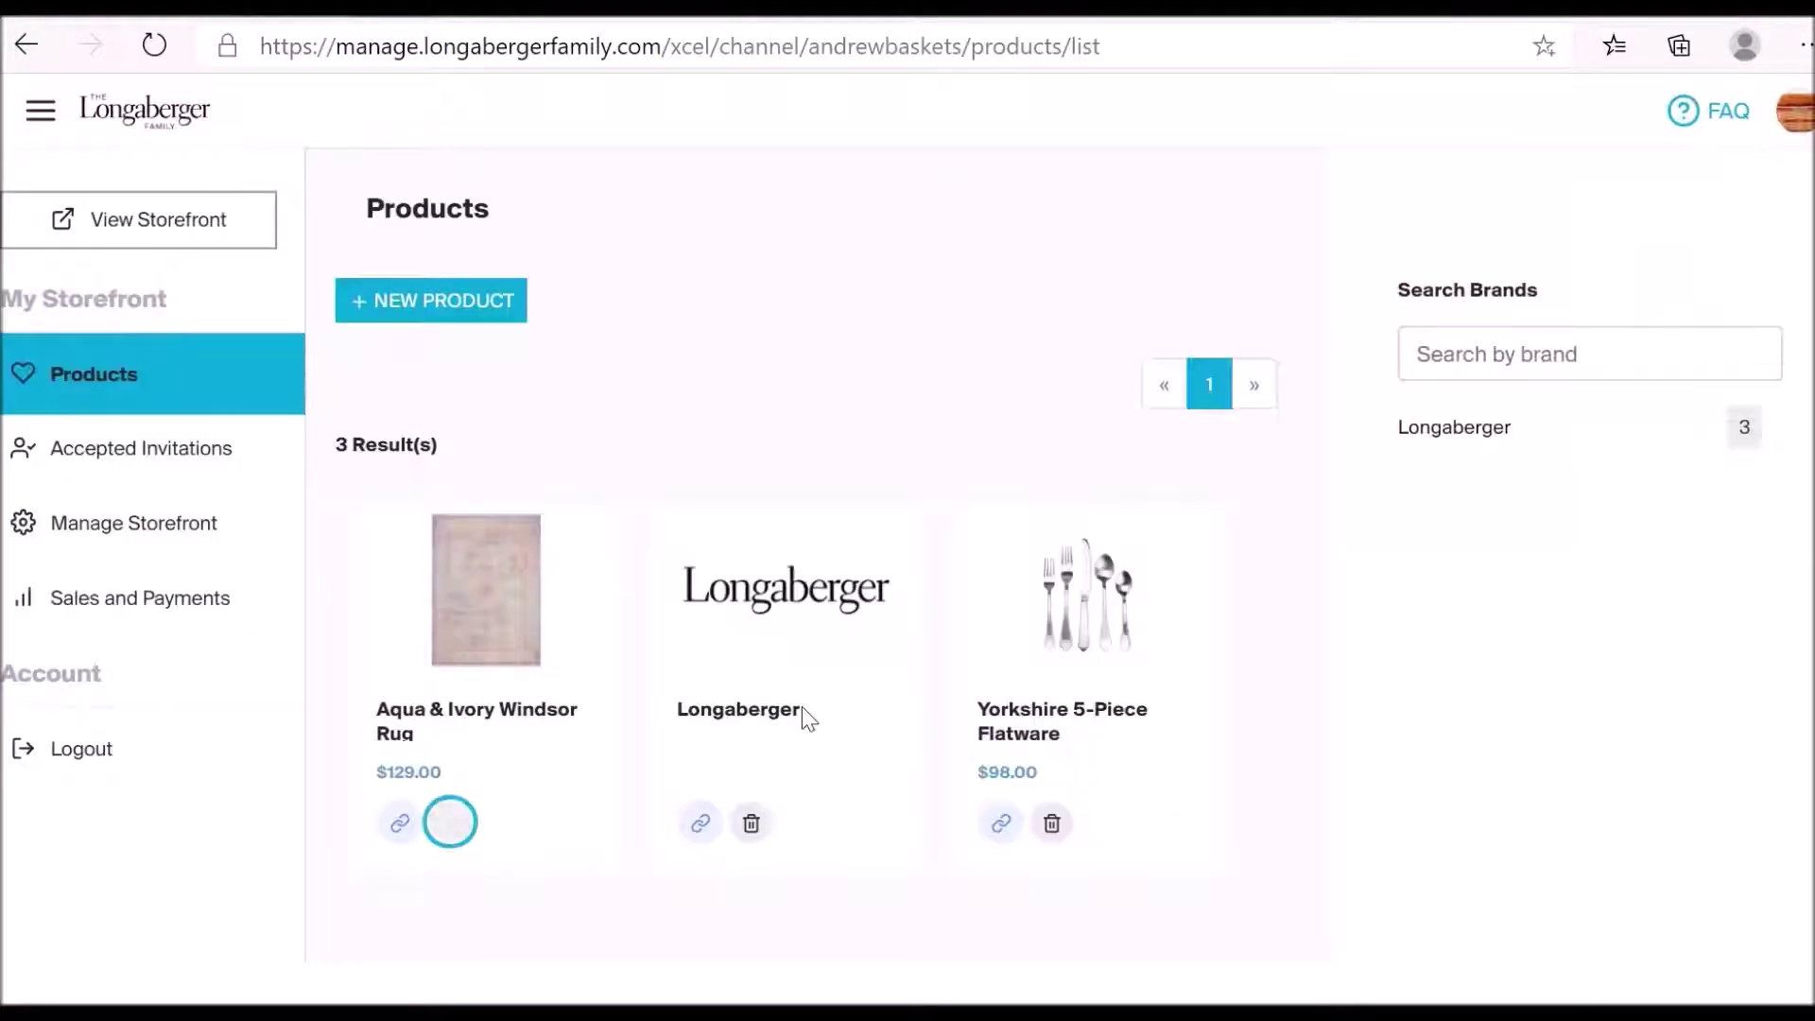
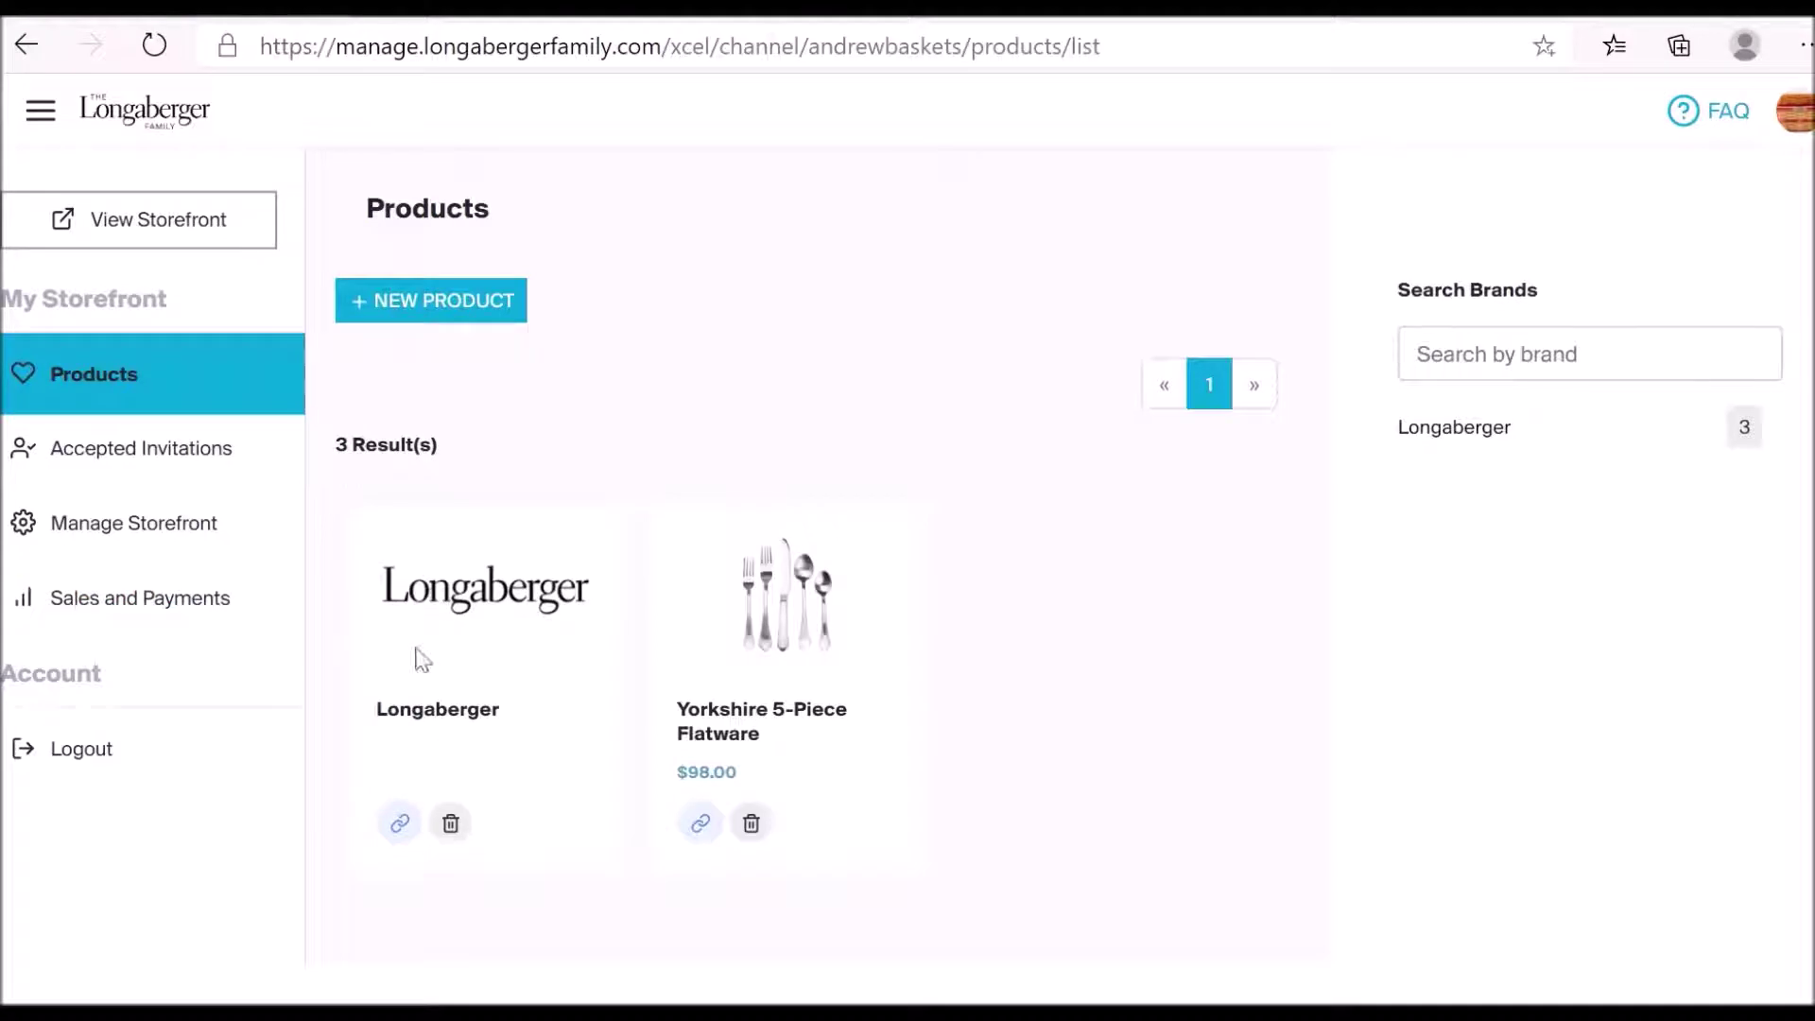
- Bring up the share link for the Yorkshire 5-Piece Flatware and copy its address
click(398, 832)
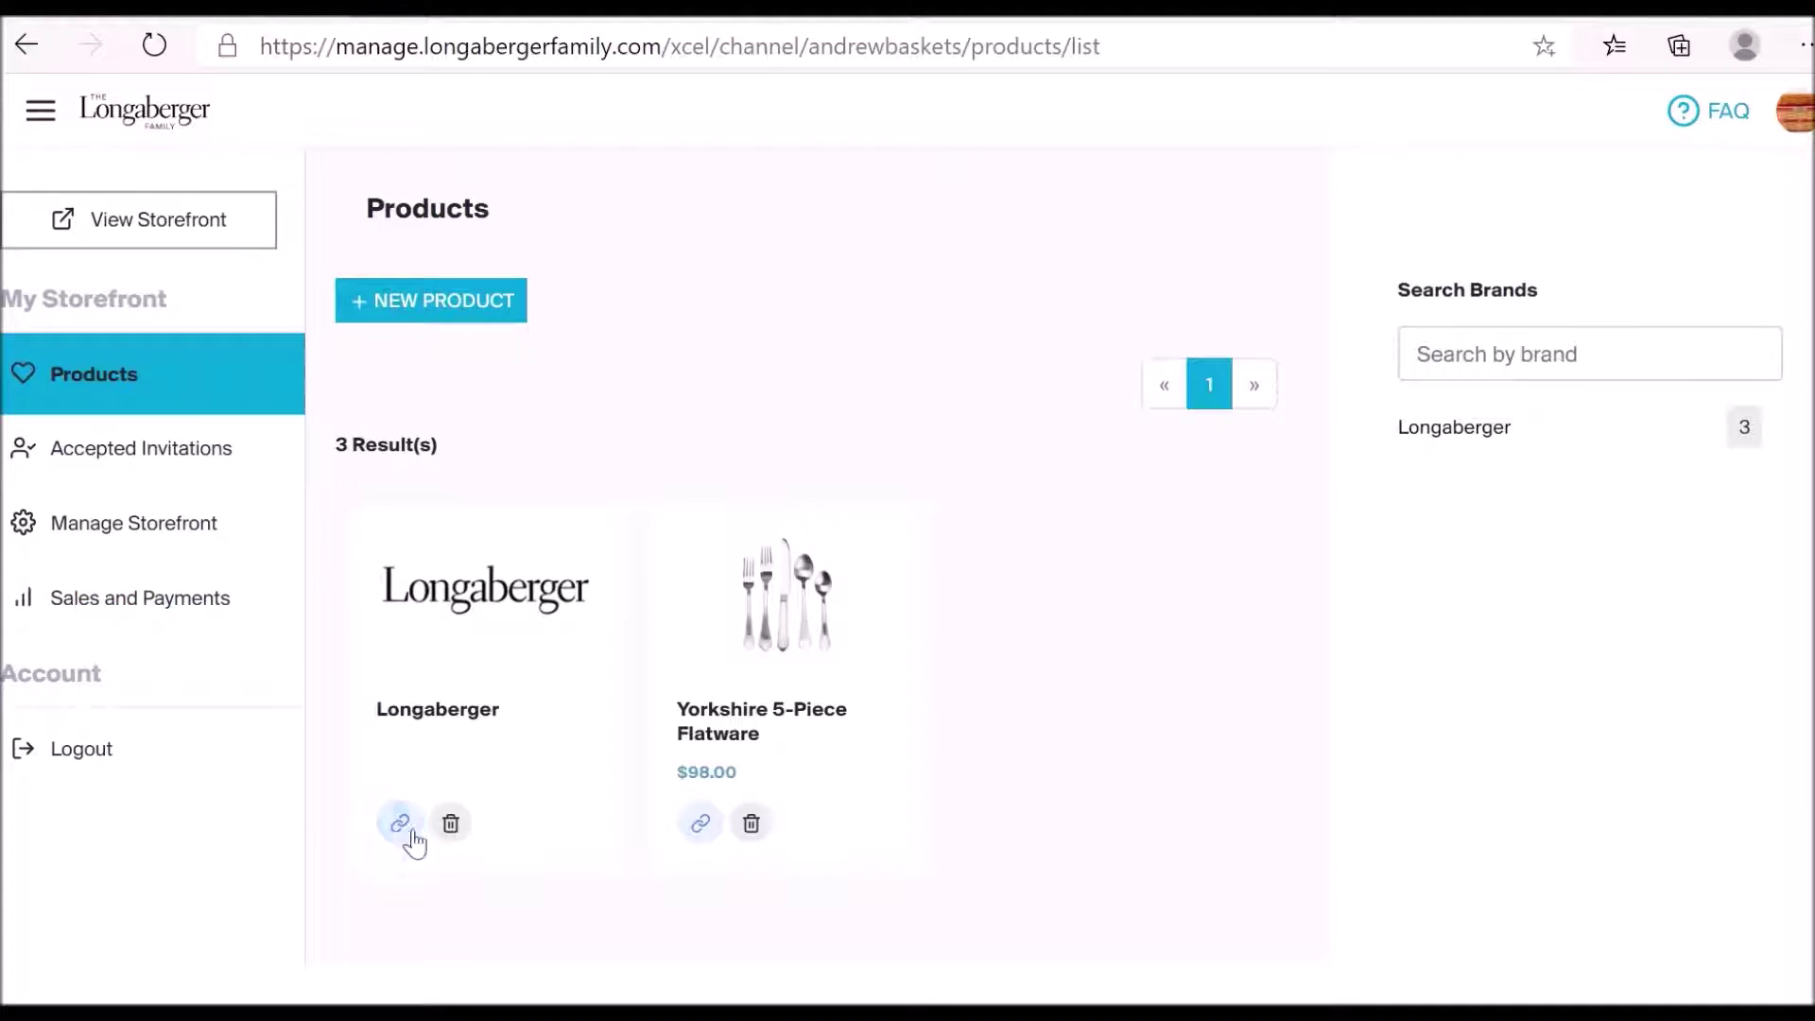
click(700, 825)
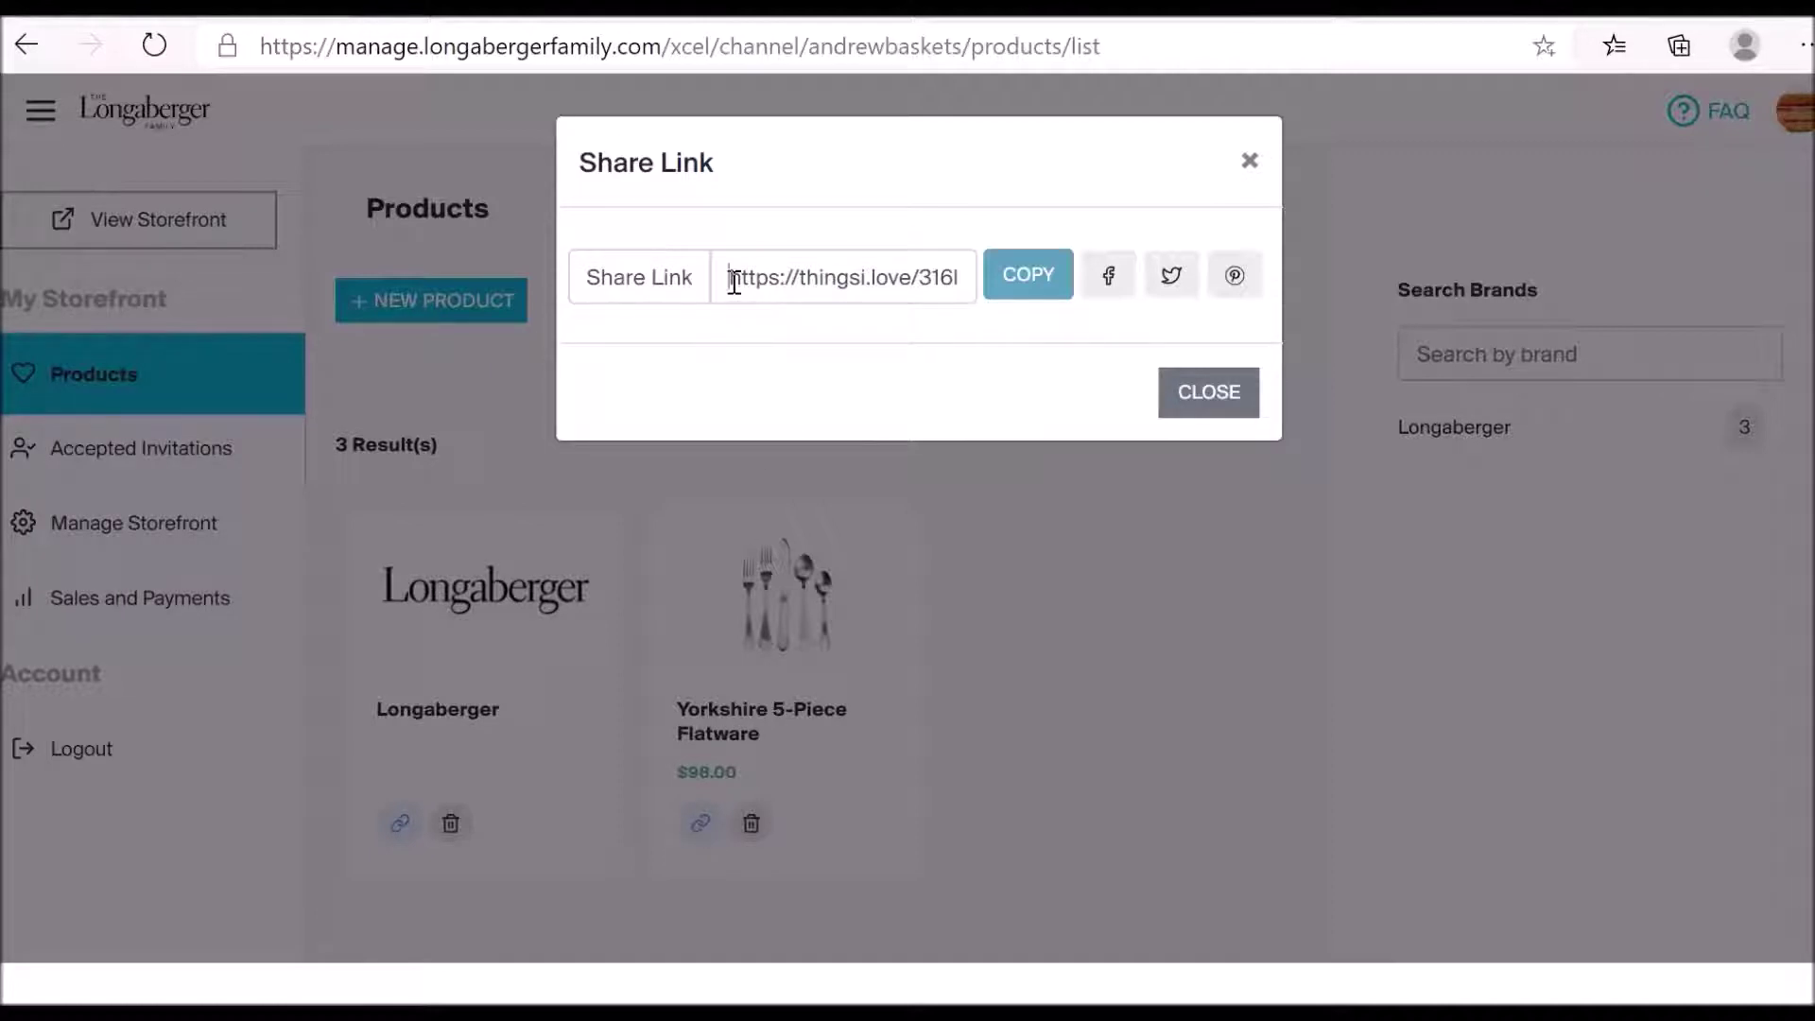
drag(731, 280, 1001, 299)
key(ctrl+c)
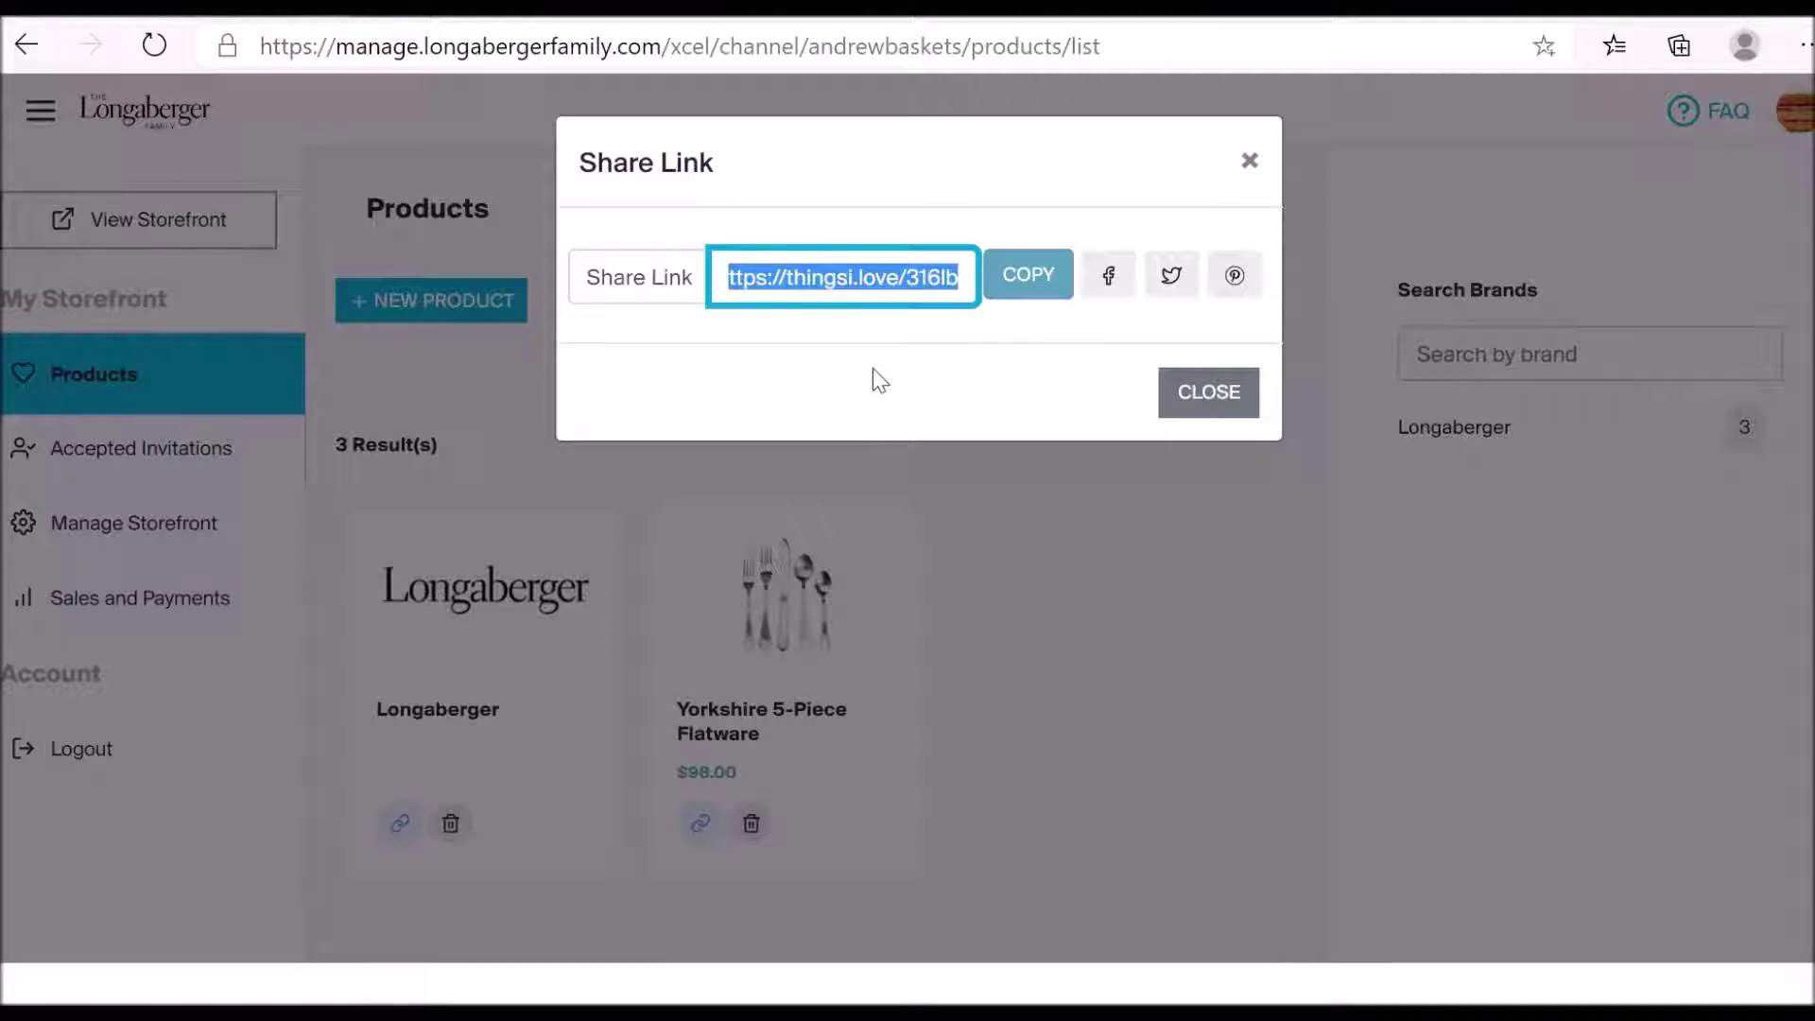
- Test the copied share link in a new browser tab, then return to the product list and dismiss the link dialog
key(ctrl+t)
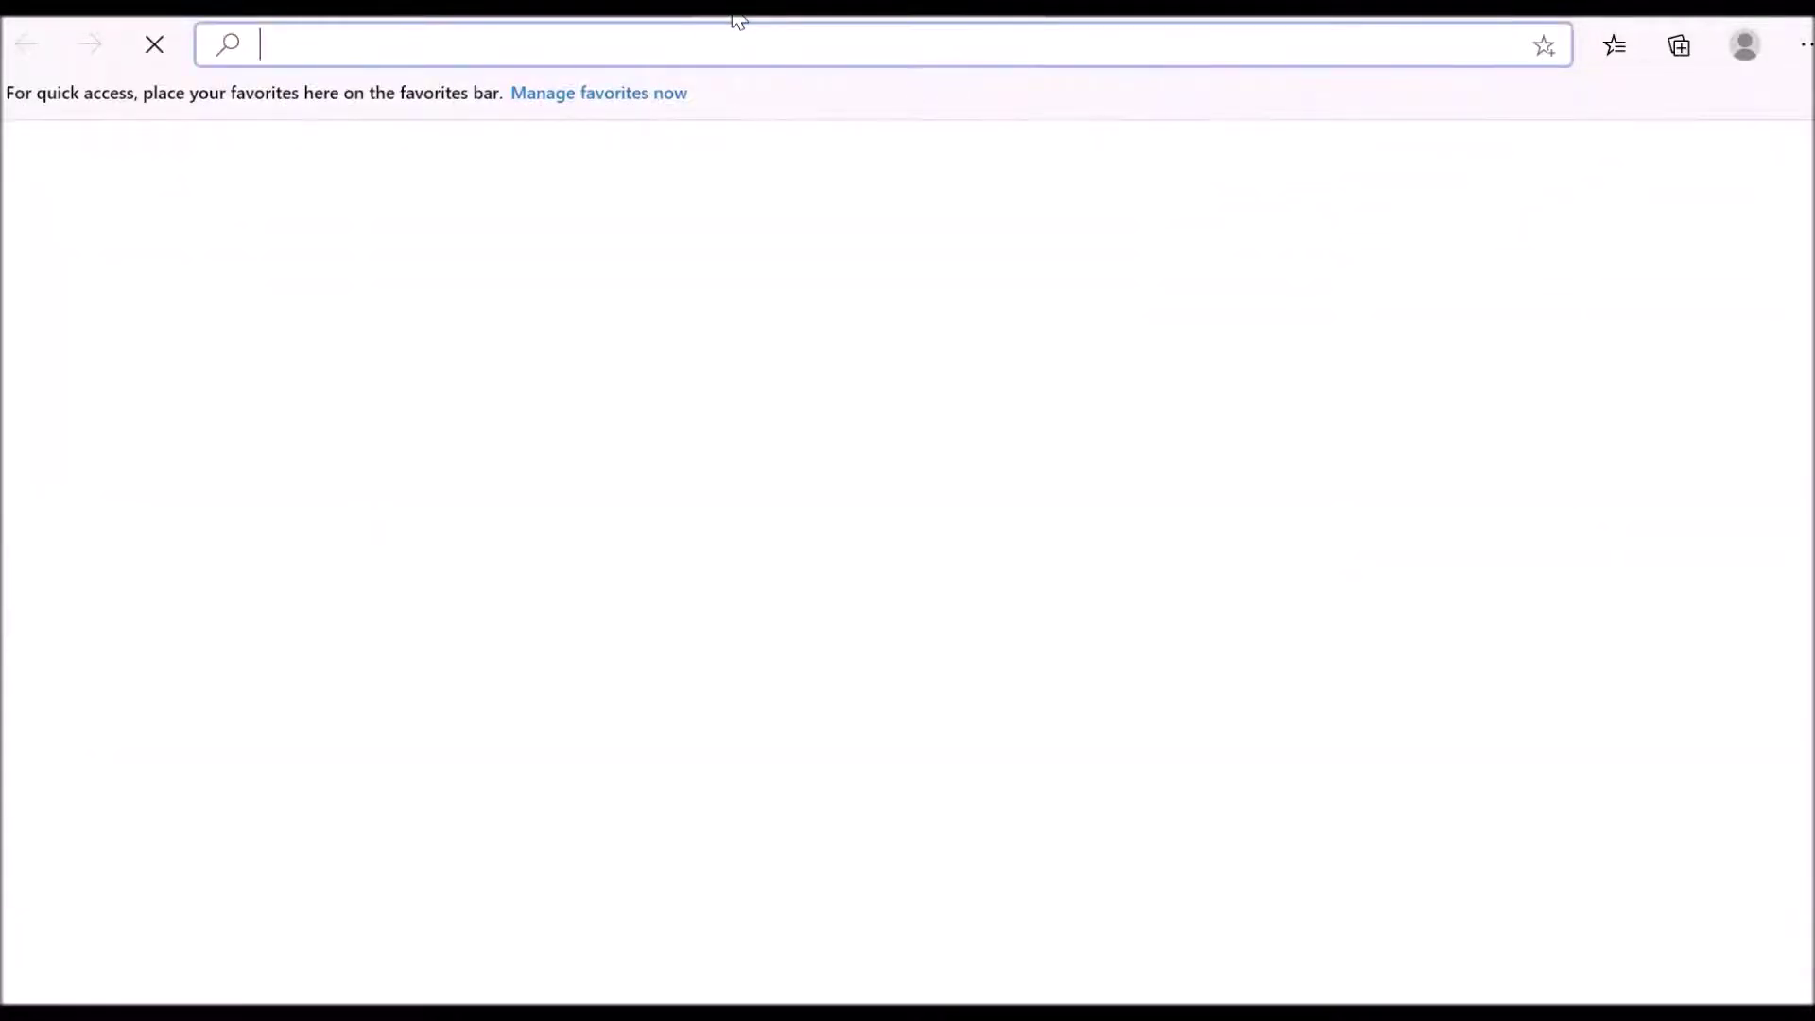
key(ctrl+v)
key(Return)
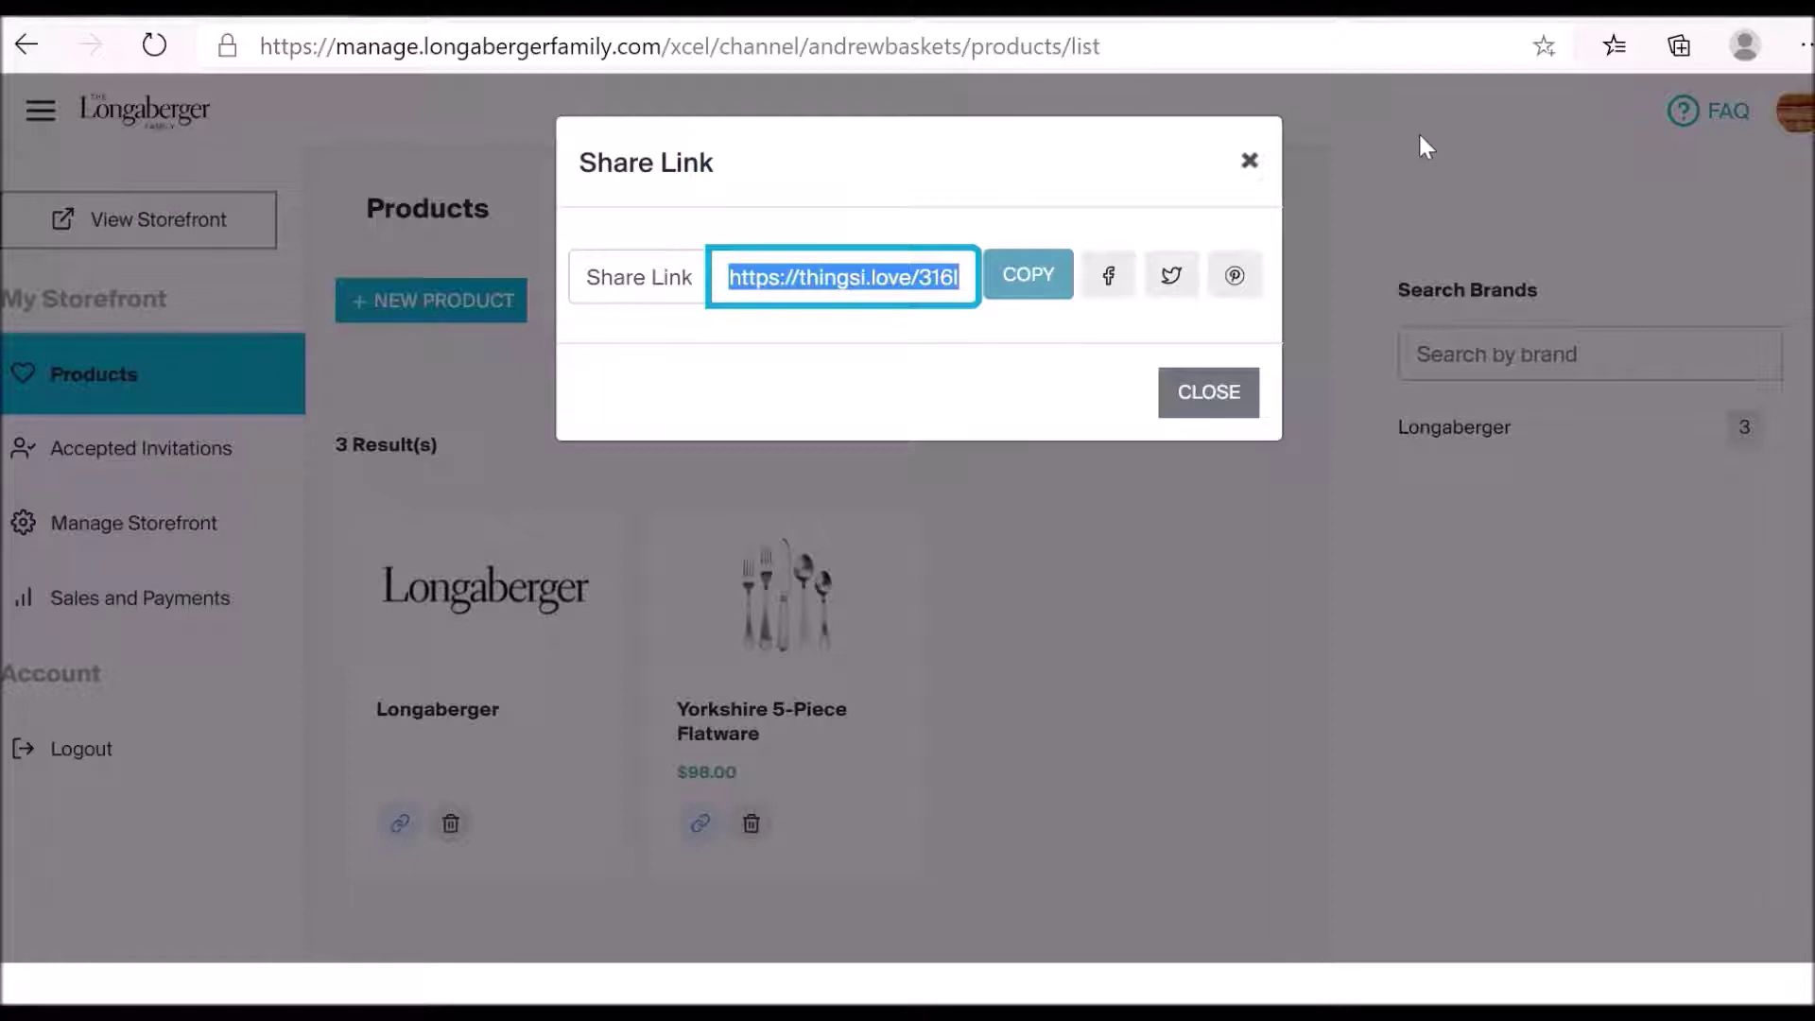
click(1249, 164)
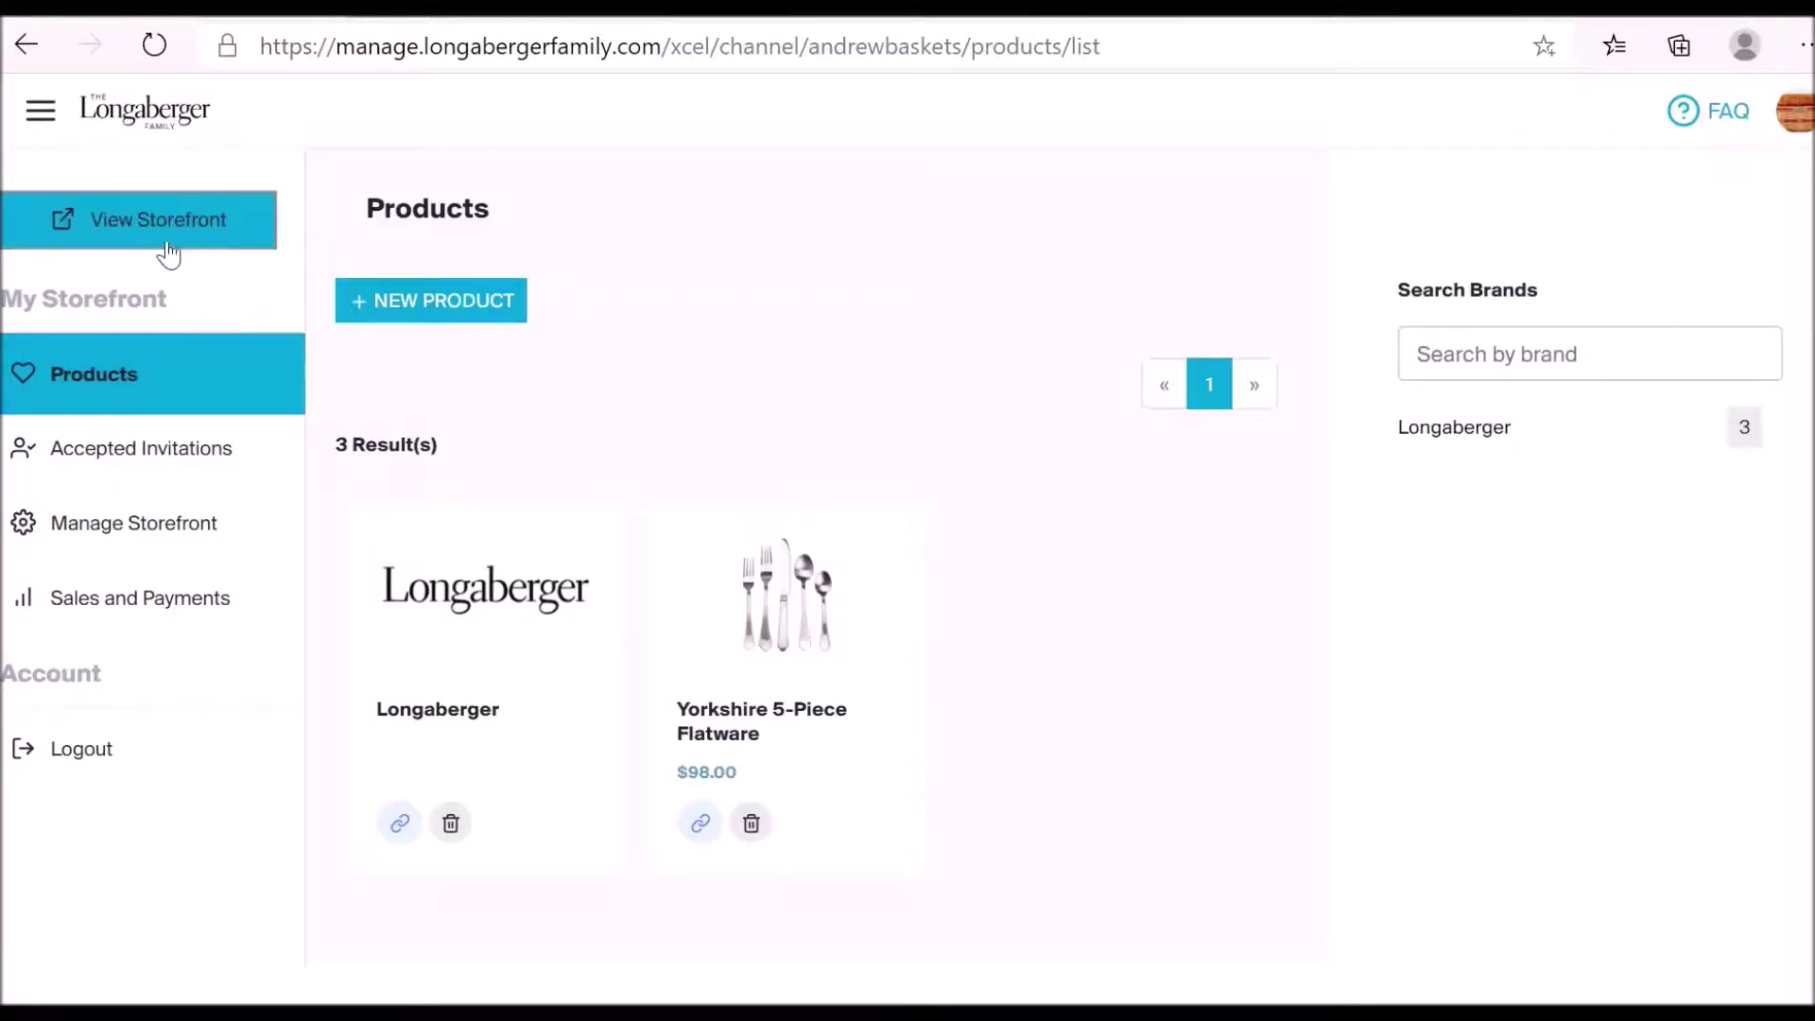
- View the public storefront, check the Yorkshire 5-Piece Flatware's retailer page, and close that page
click(170, 243)
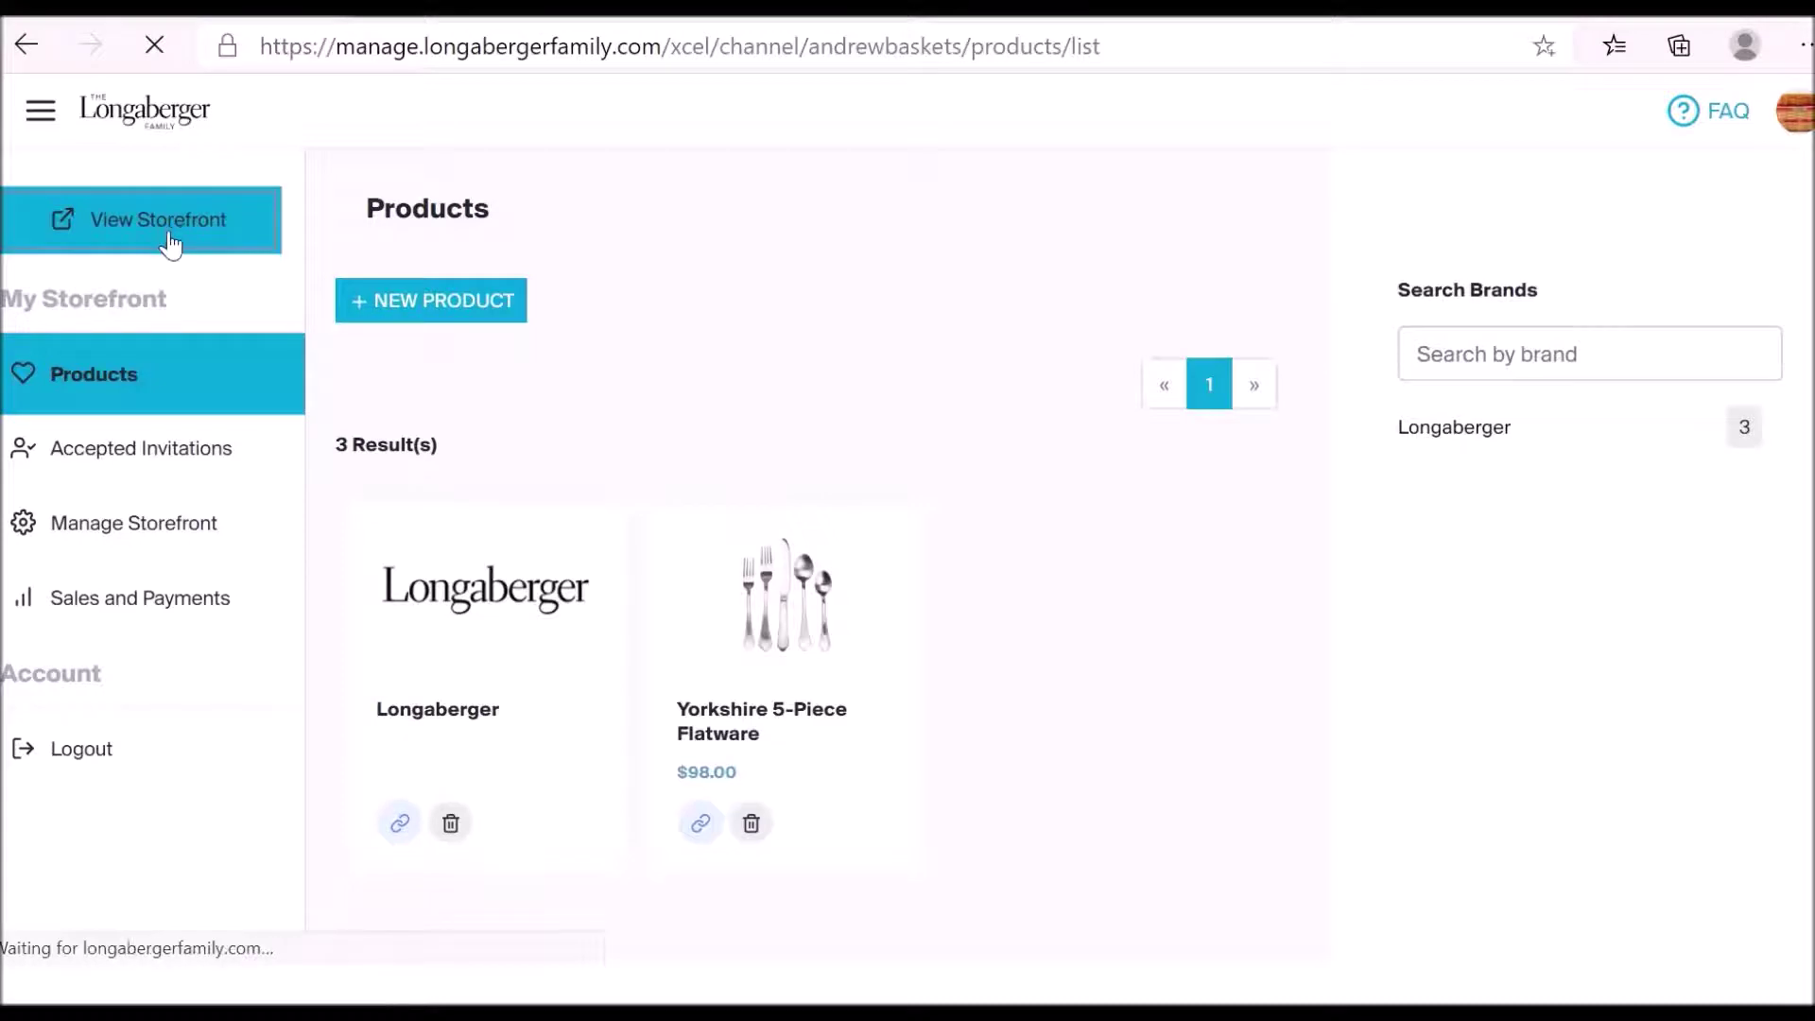
scroll(624, 558, down, 6)
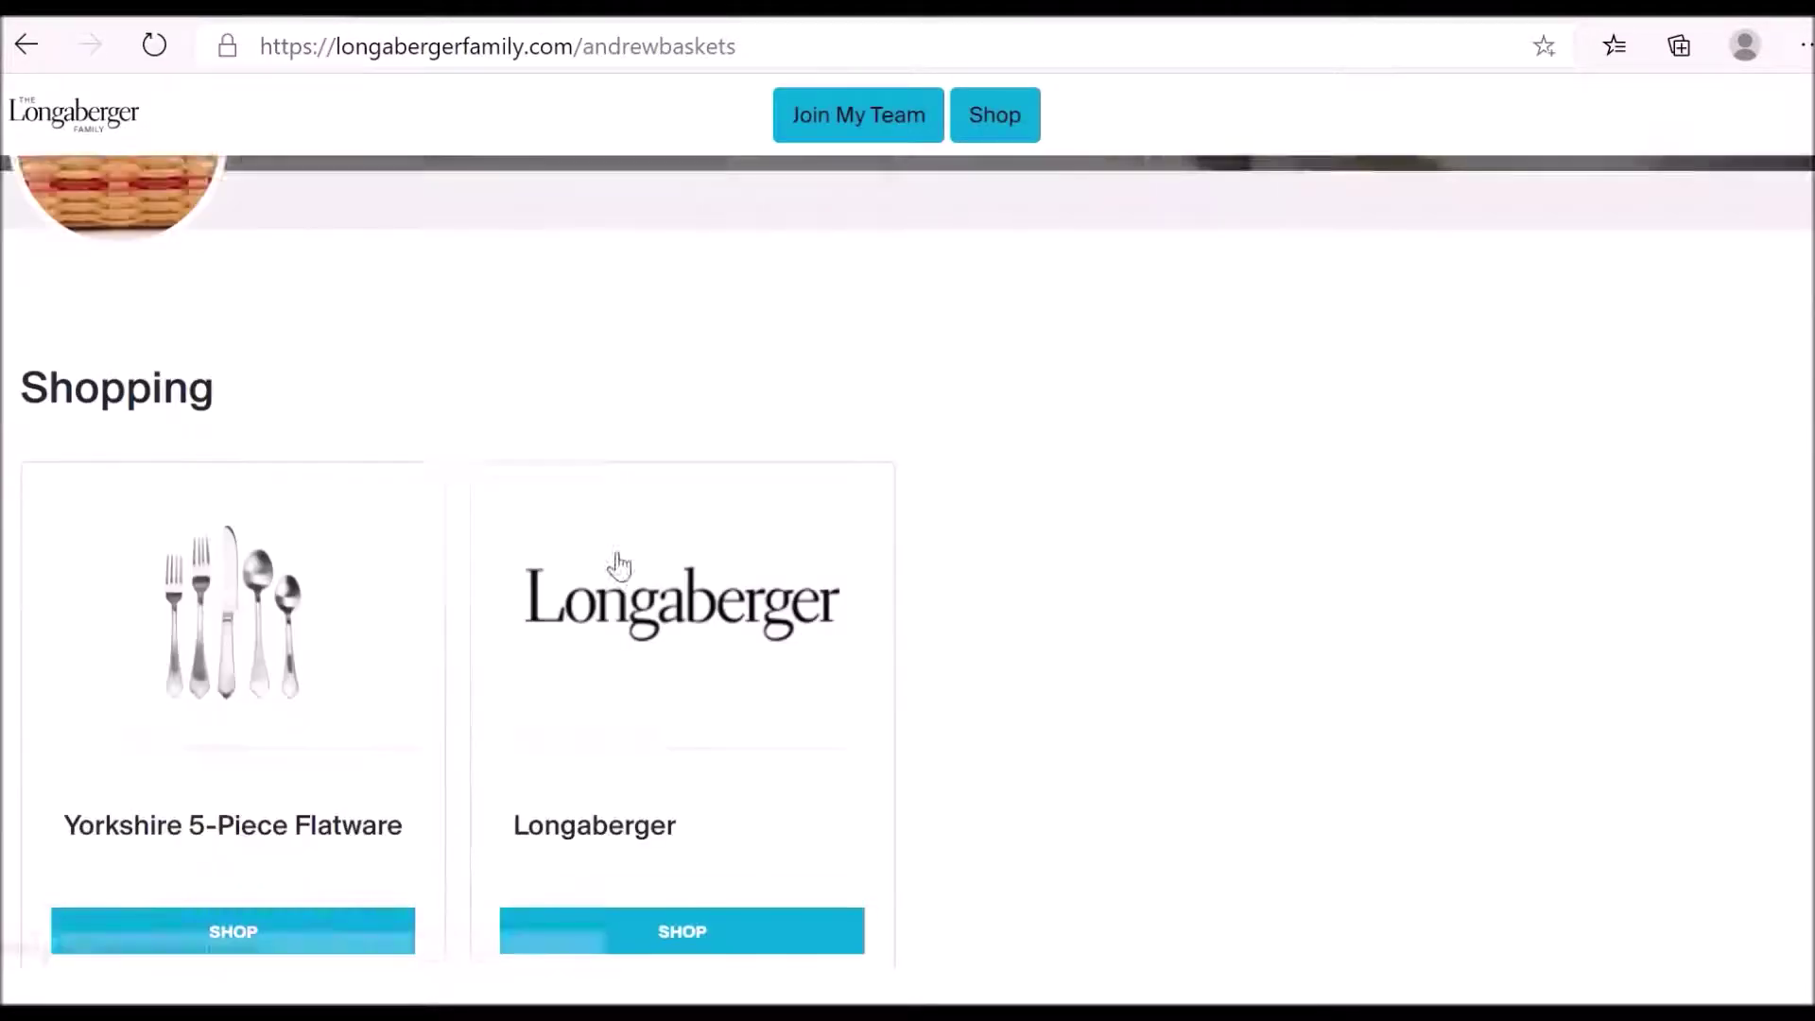
scroll(619, 565, down, 3)
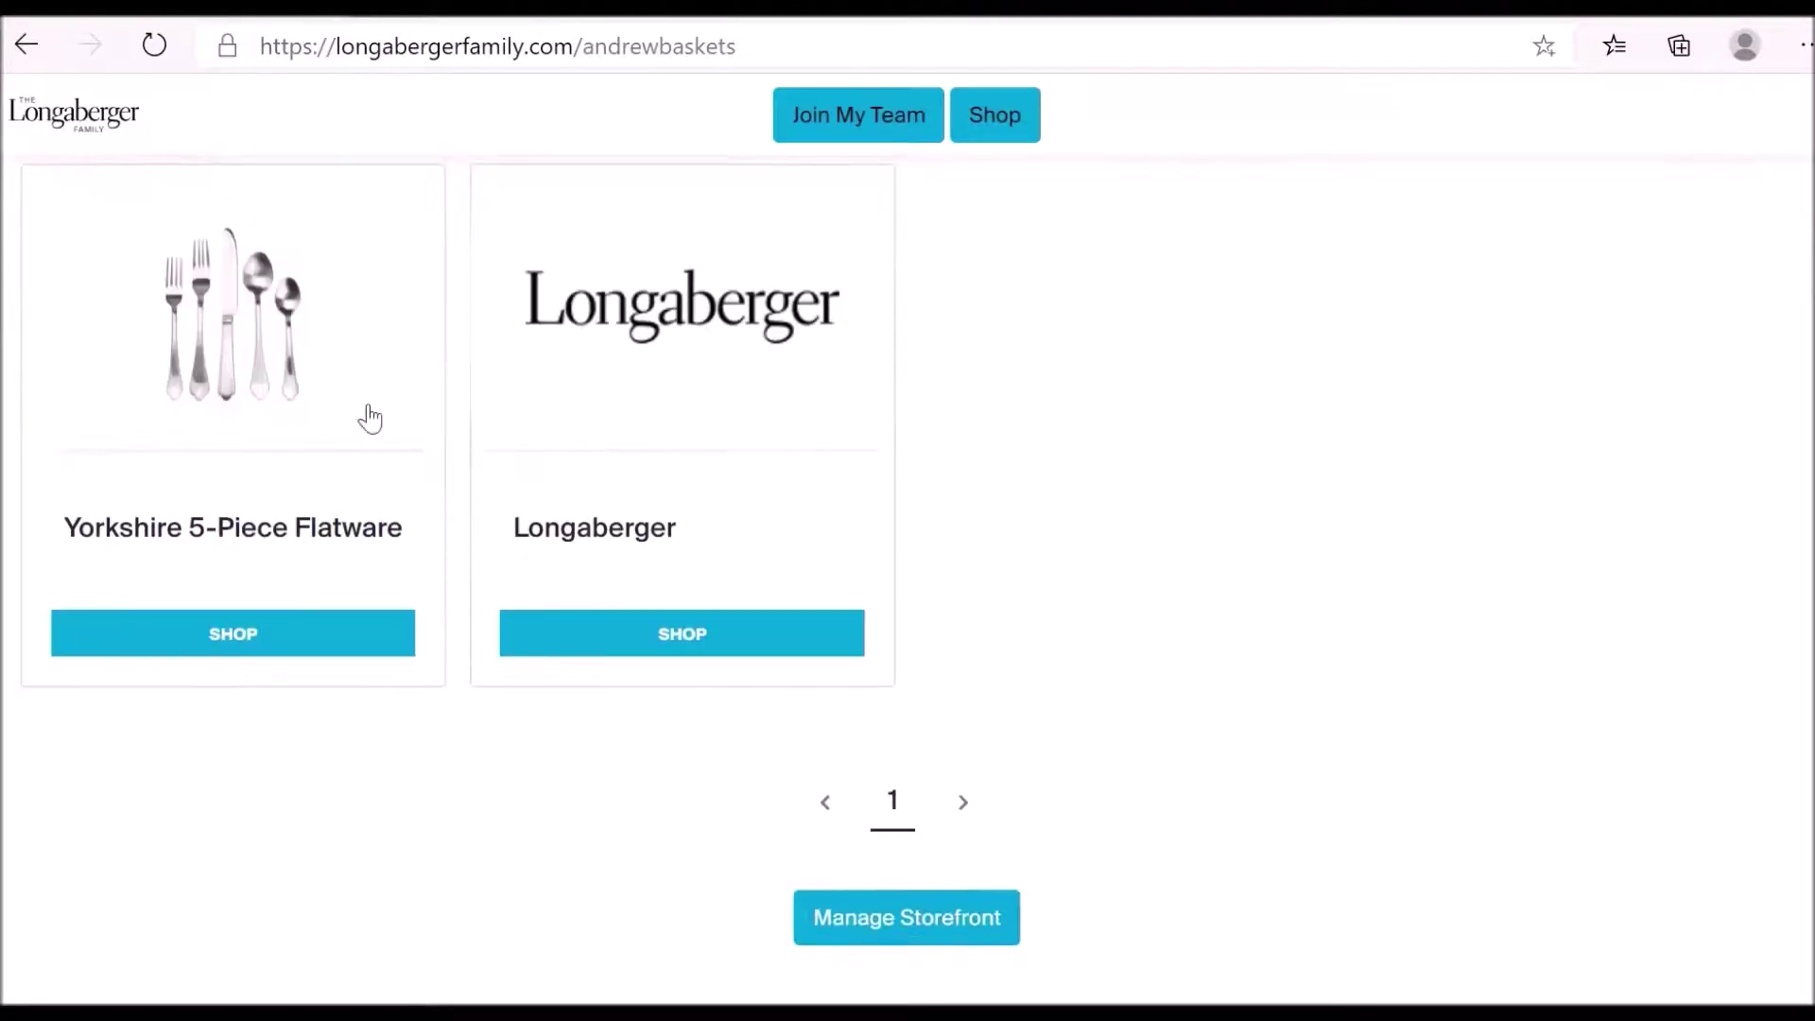
click(271, 373)
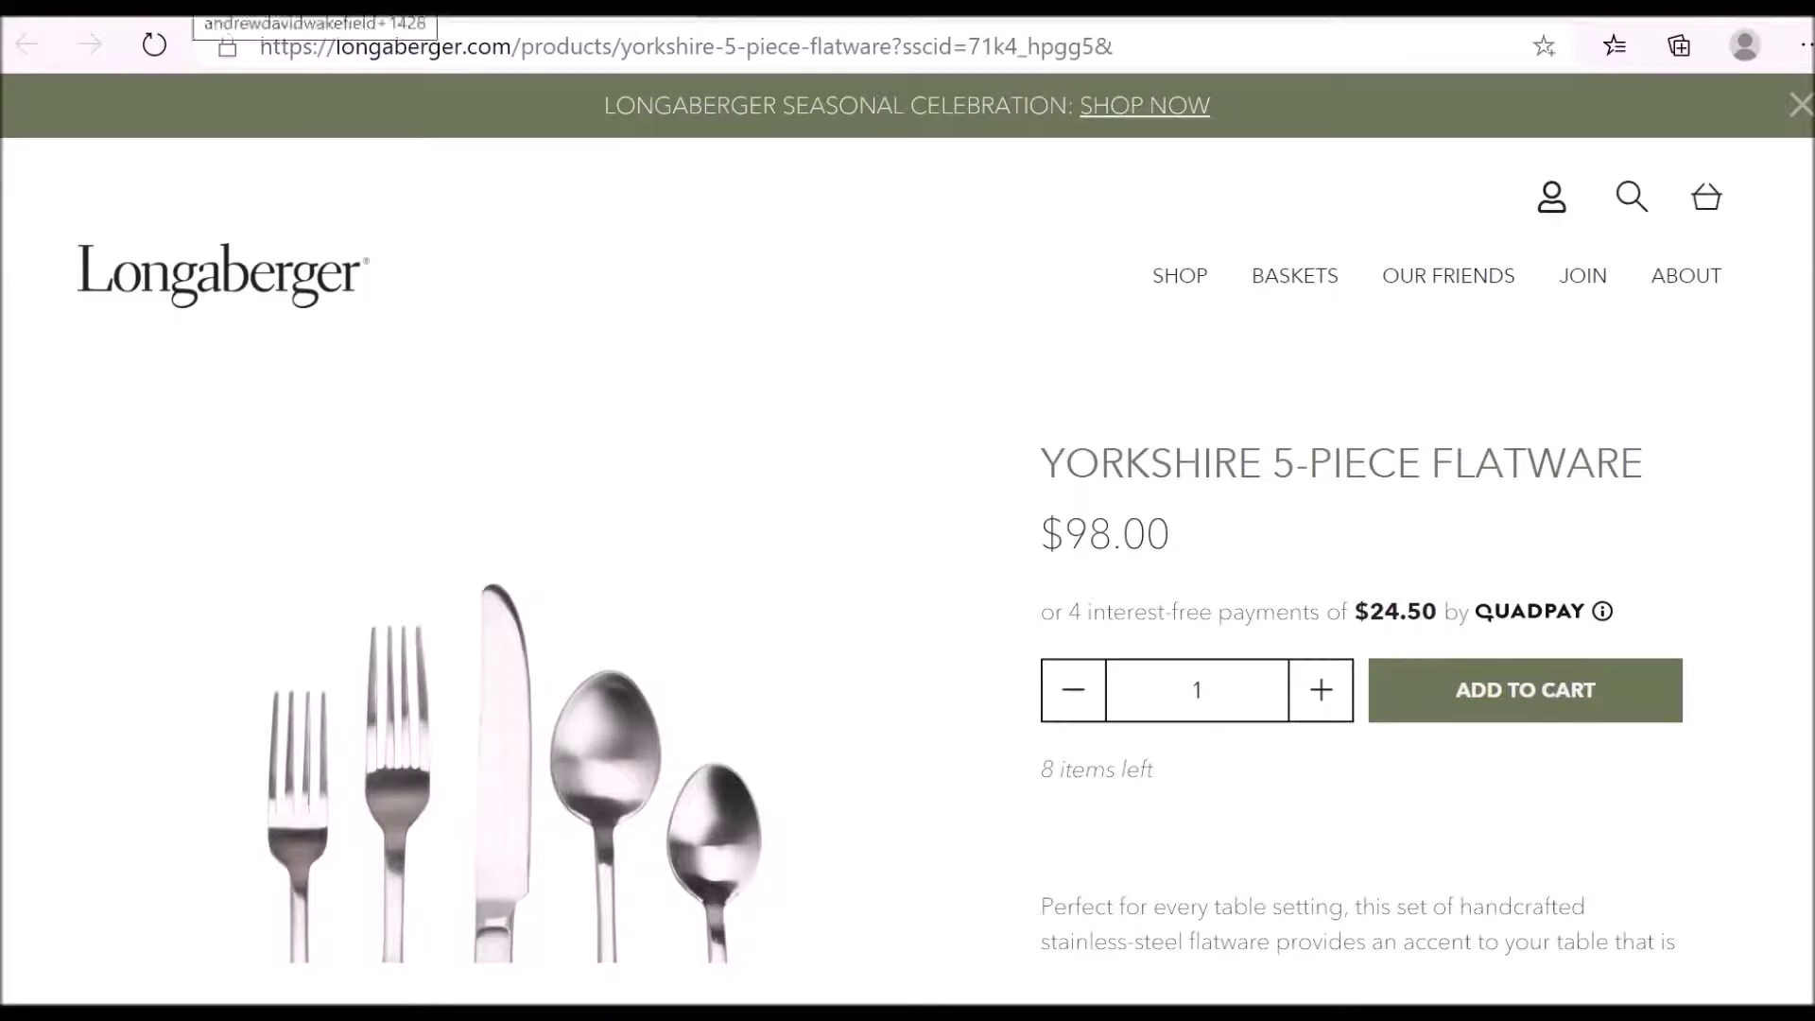
key(ctrl+w)
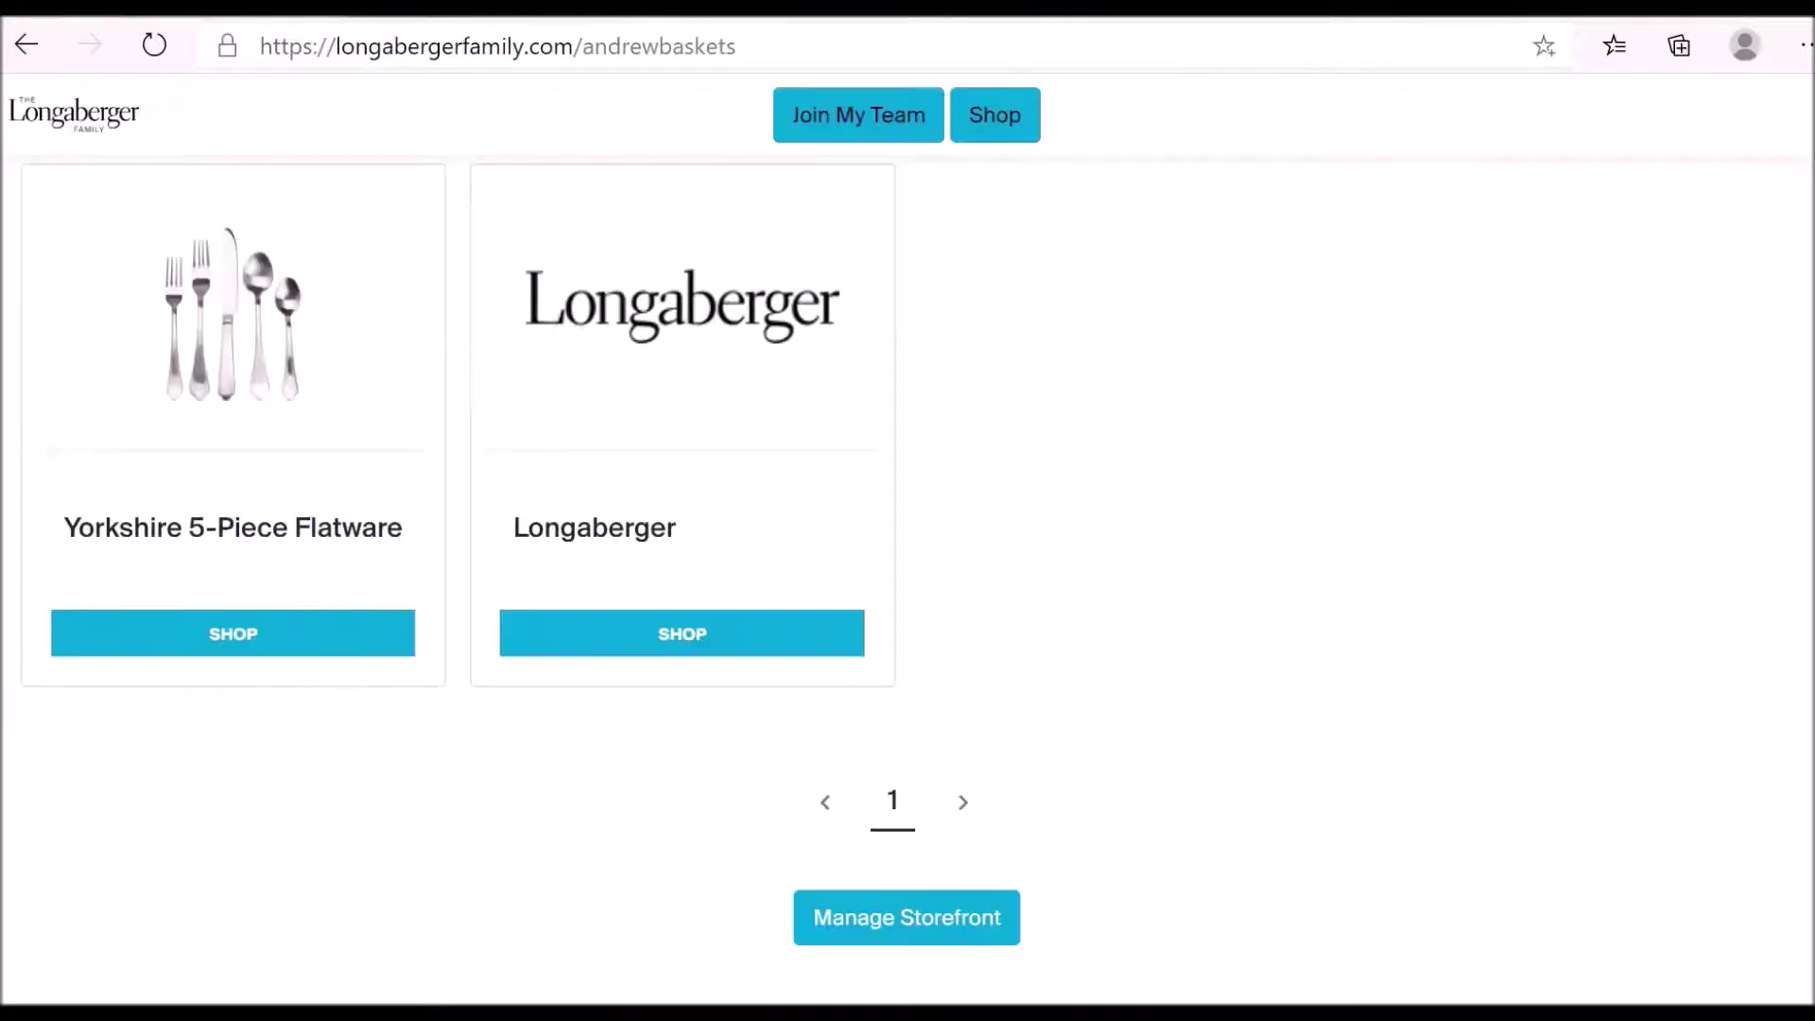
- Look over the whole public storefront page and go back to managing its products
scroll(344, 431, up, 10)
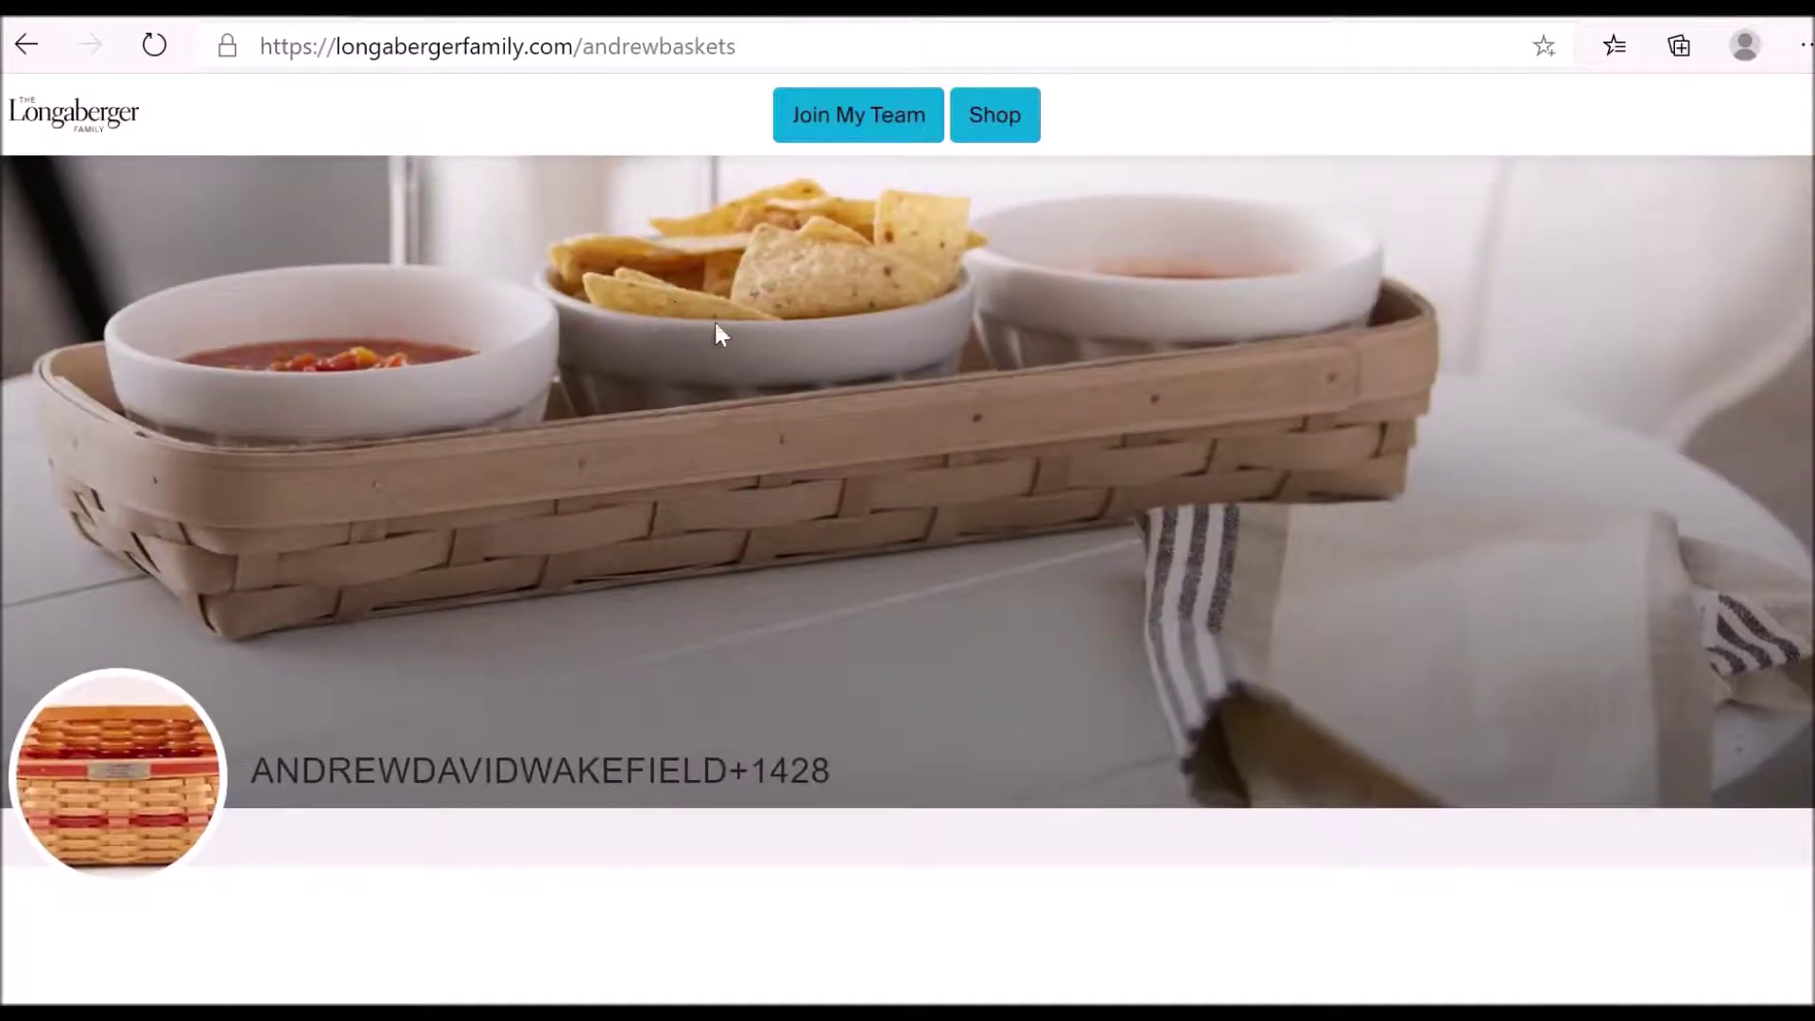
scroll(420, 313, down, 10)
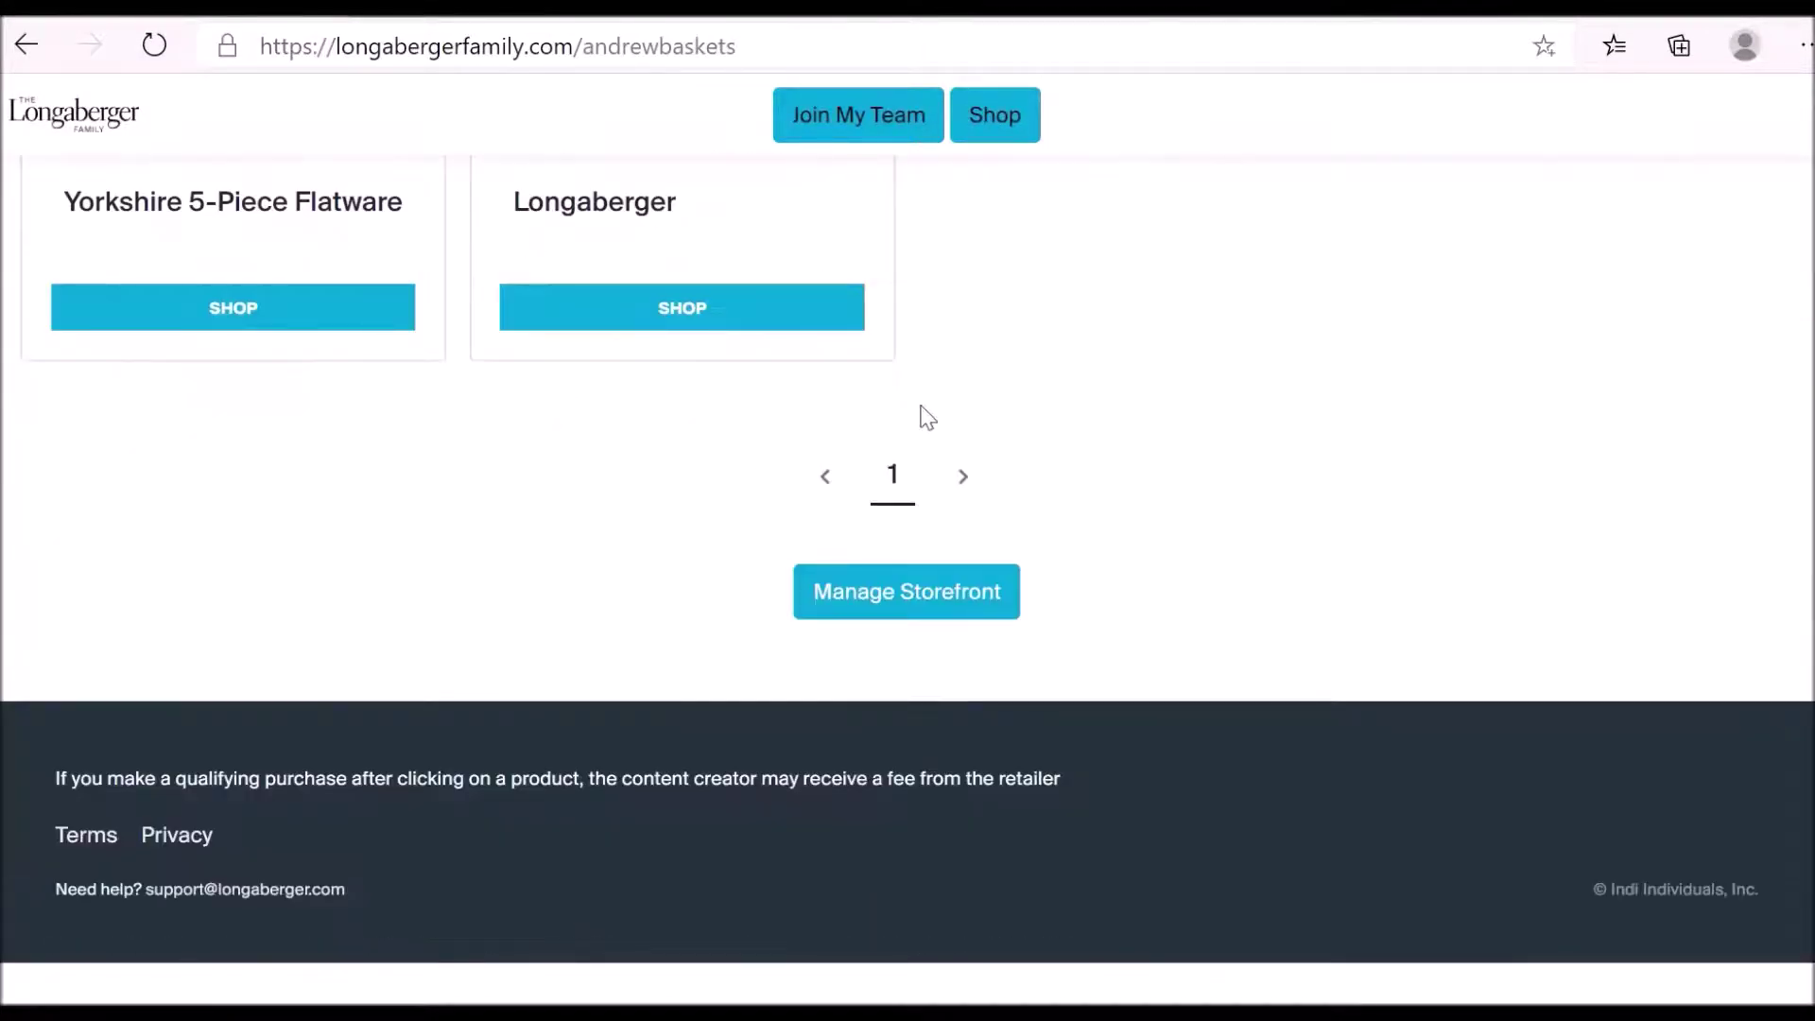
click(879, 610)
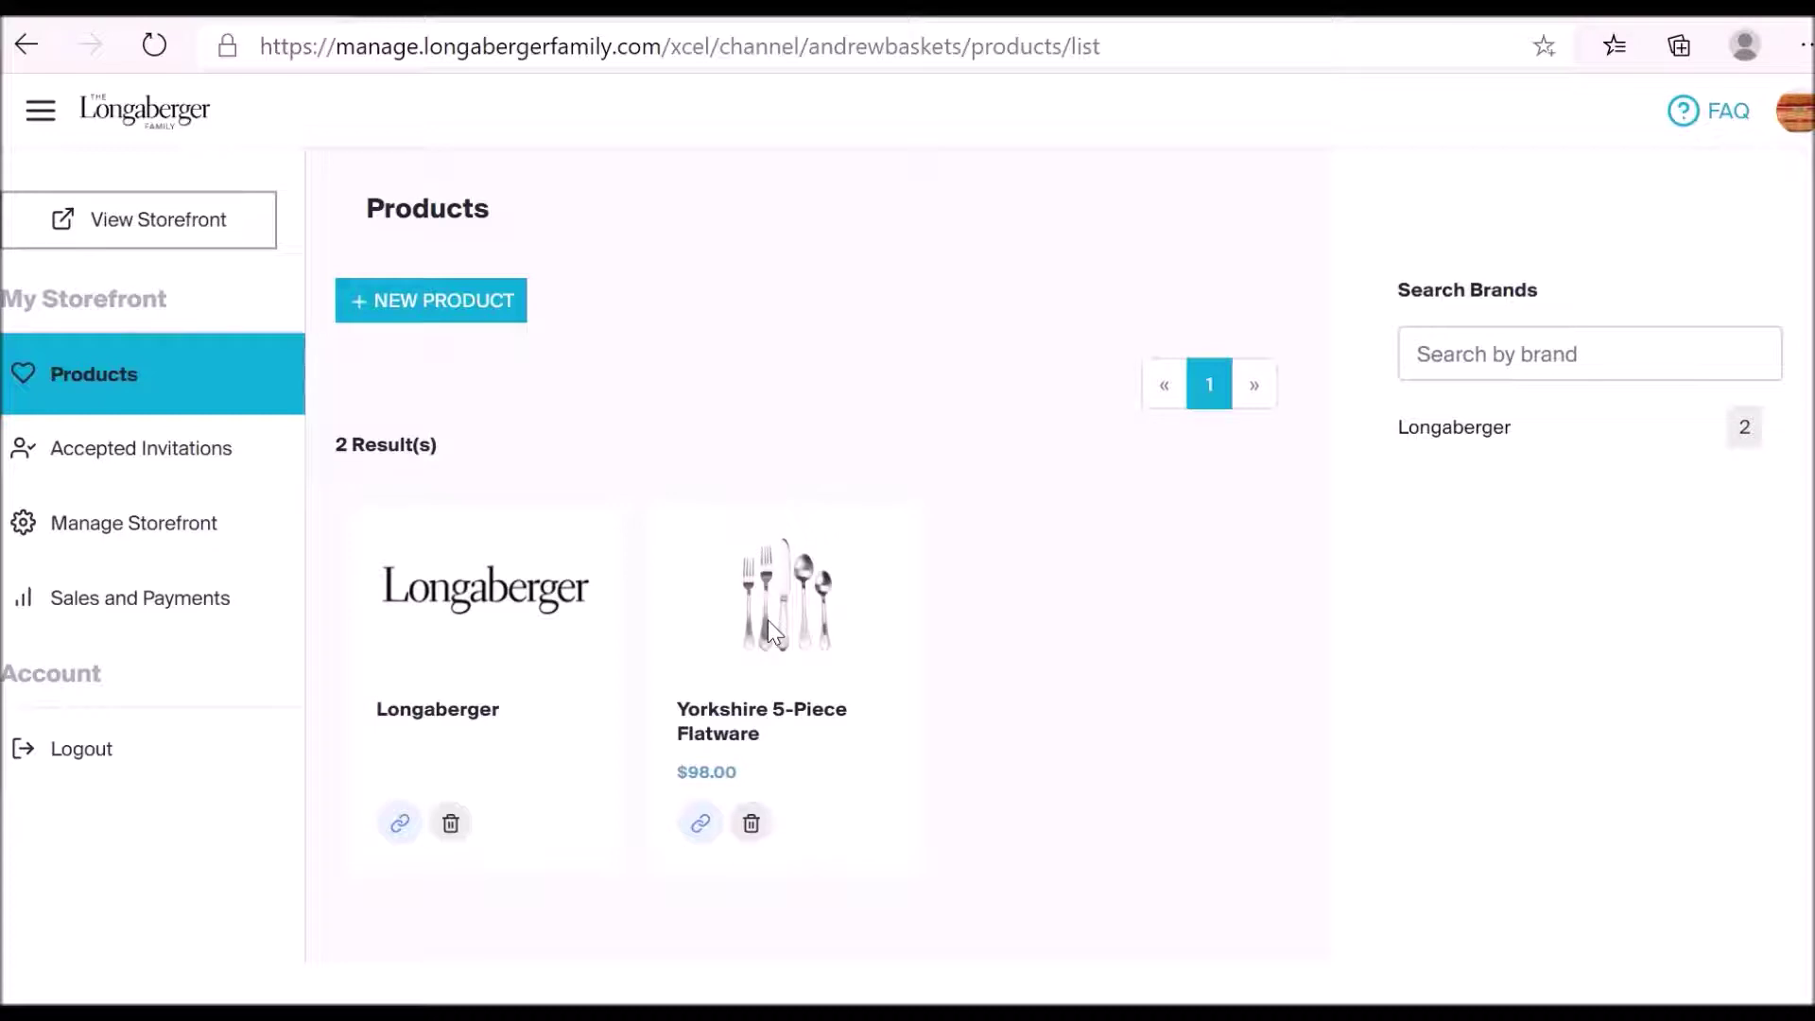
- Bring up the share link for the Yorkshire 5-Piece Flatware, dismiss it, and view the Longaberger brand's share link
click(705, 820)
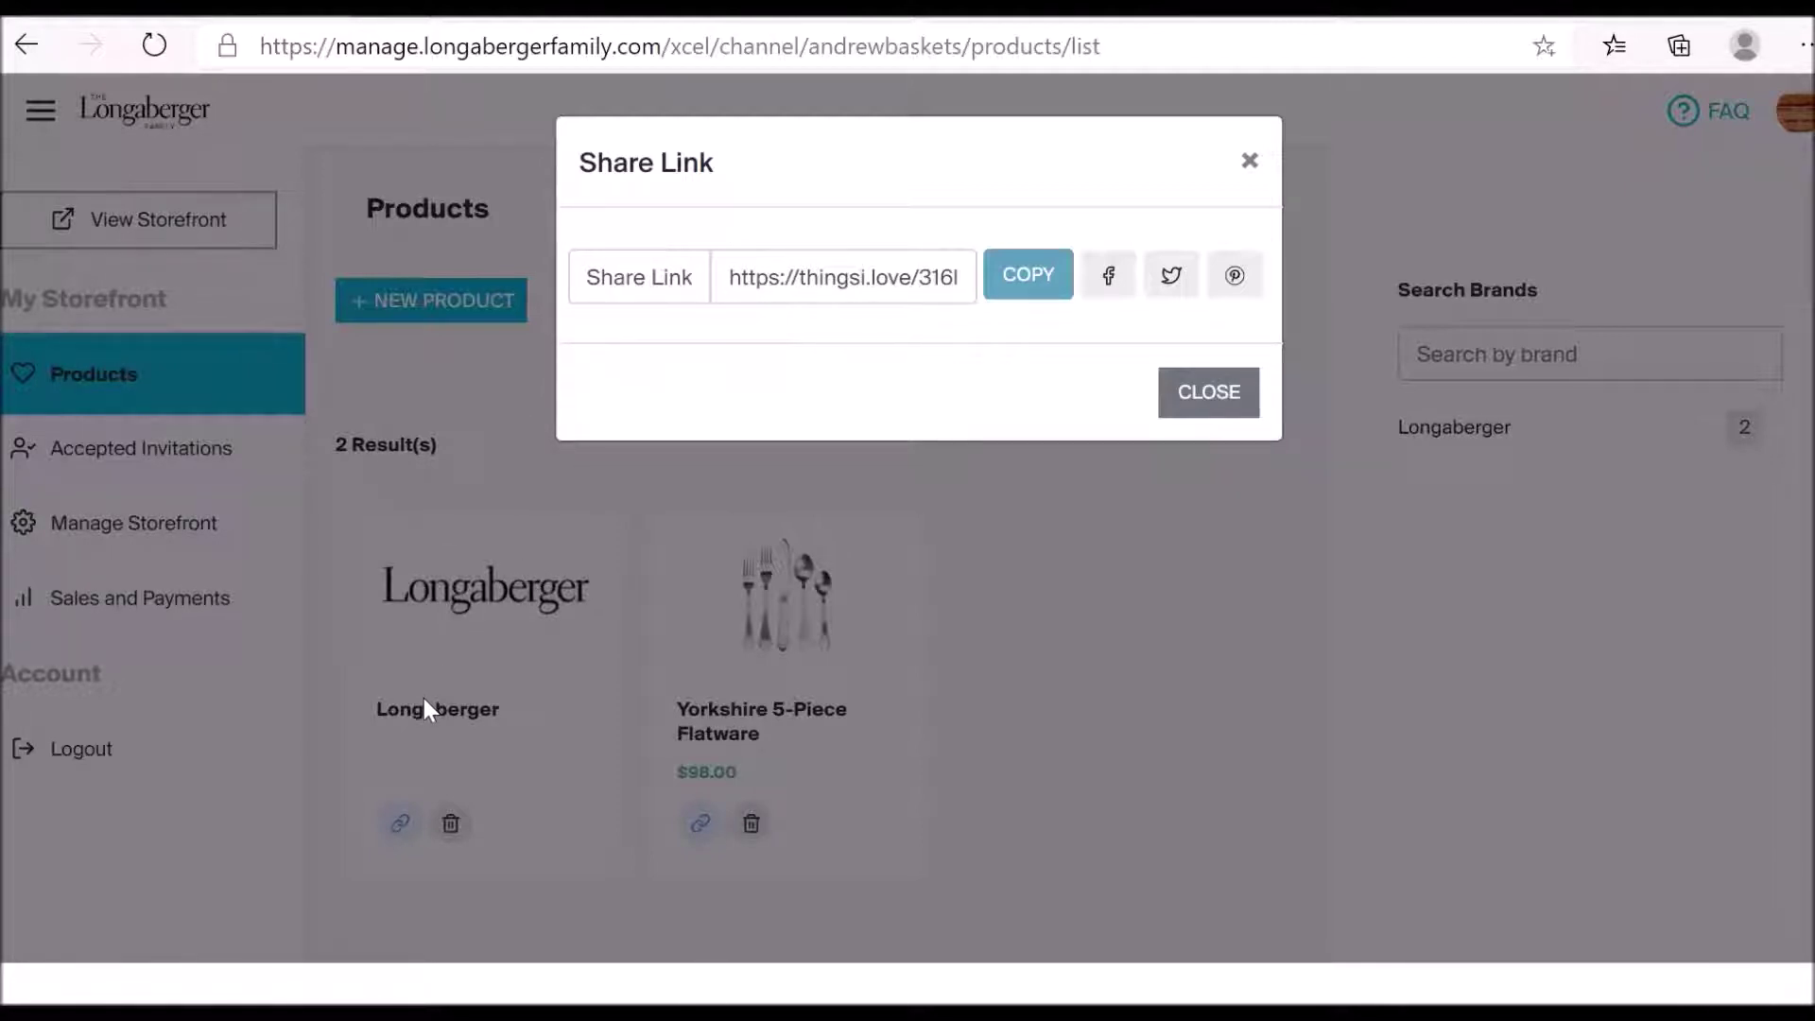
click(1249, 167)
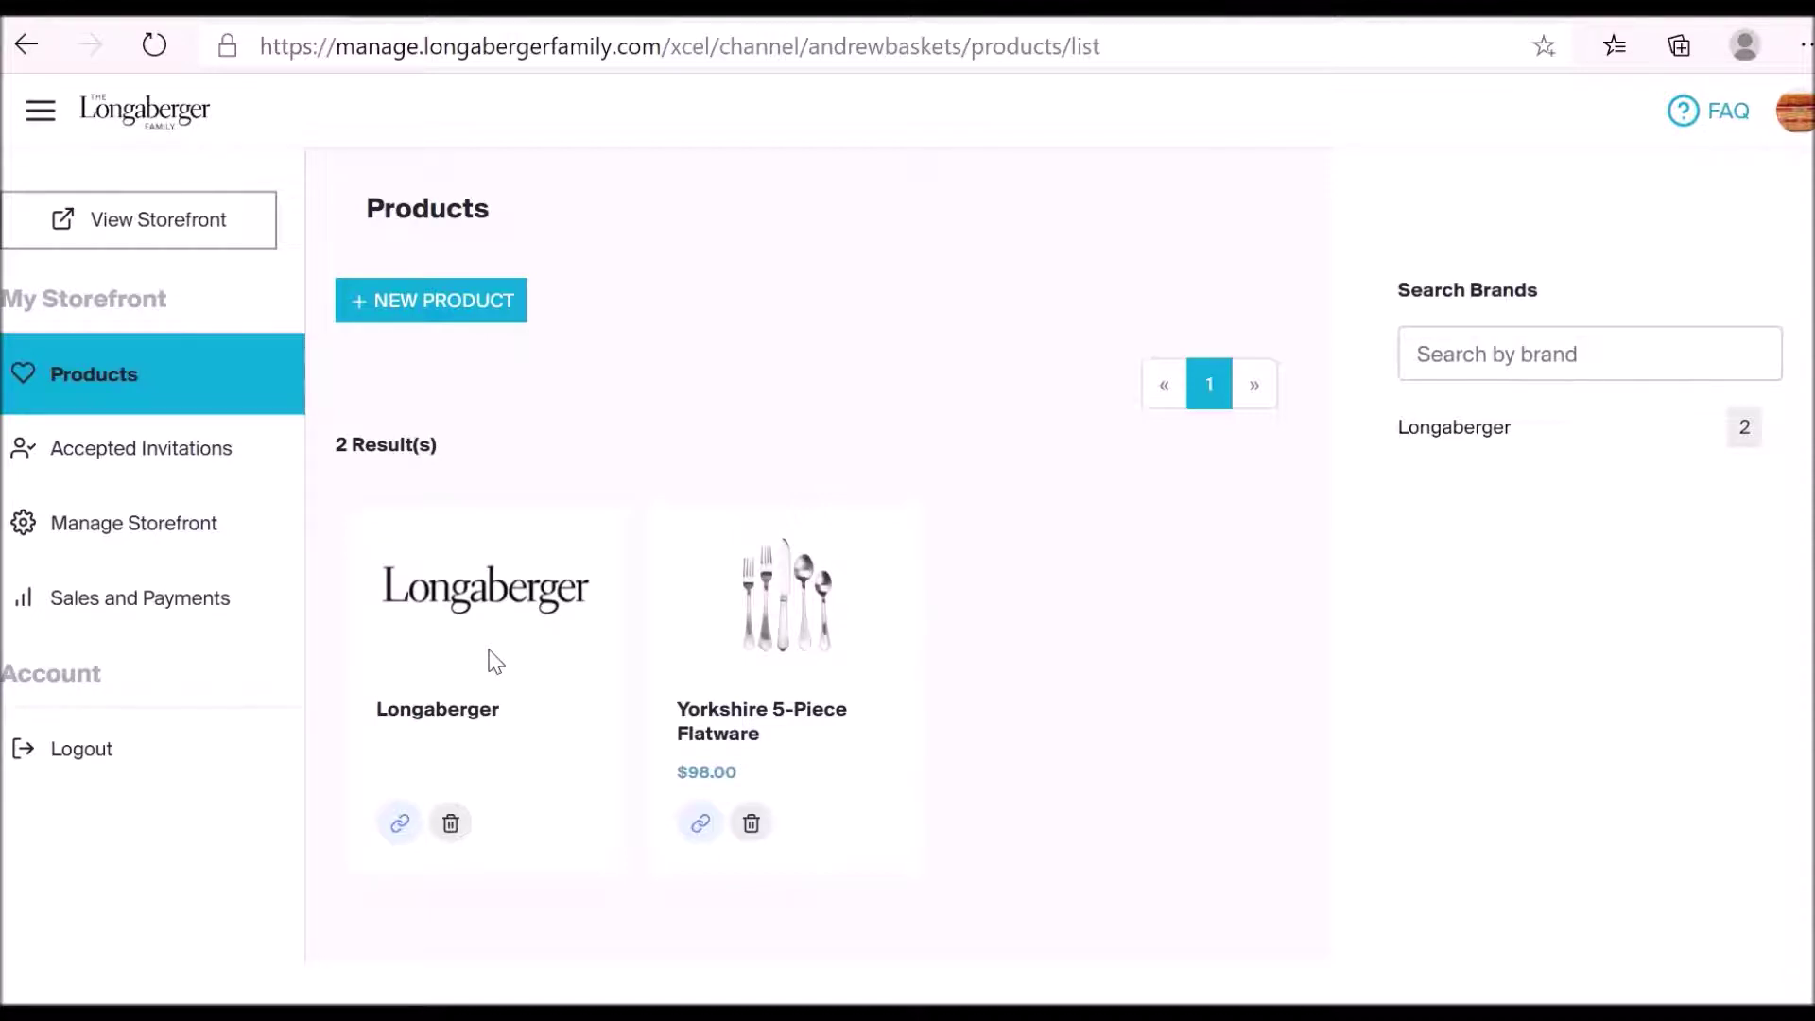
click(399, 823)
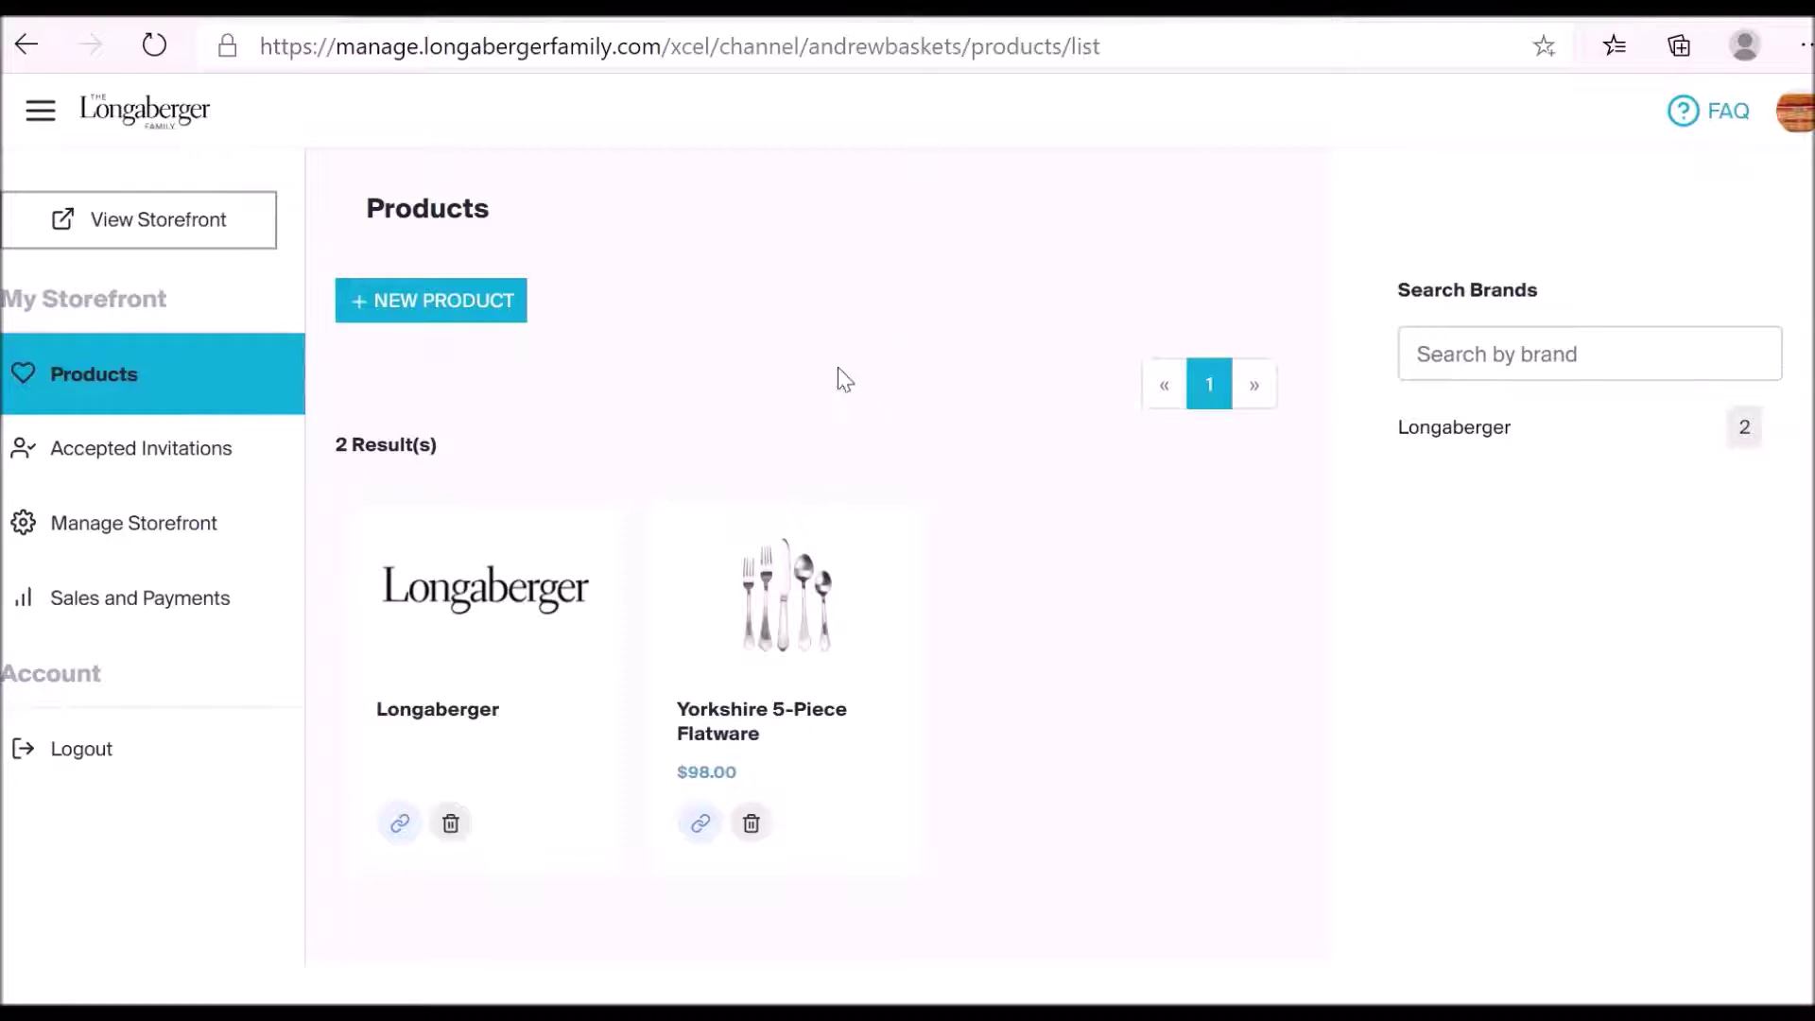
- Open the storefront settings, look at the thumbnail upload dialog, and dismiss it without choosing a file
click(117, 535)
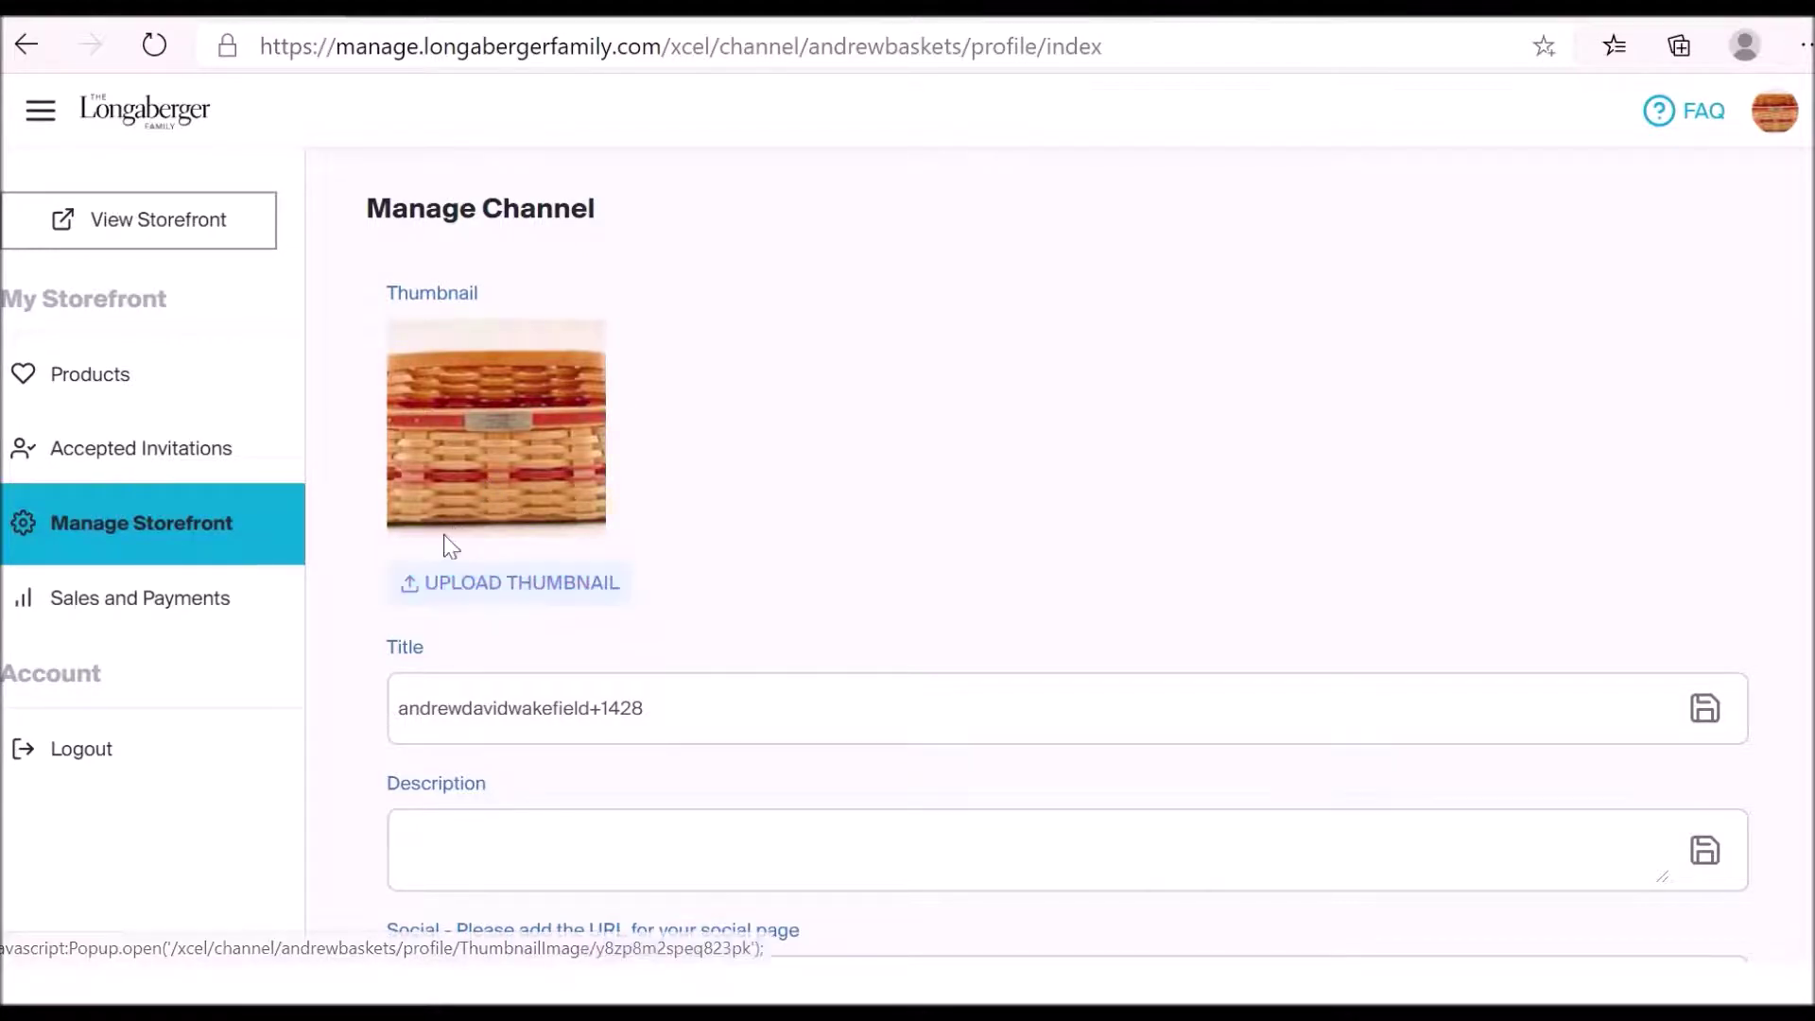
click(489, 590)
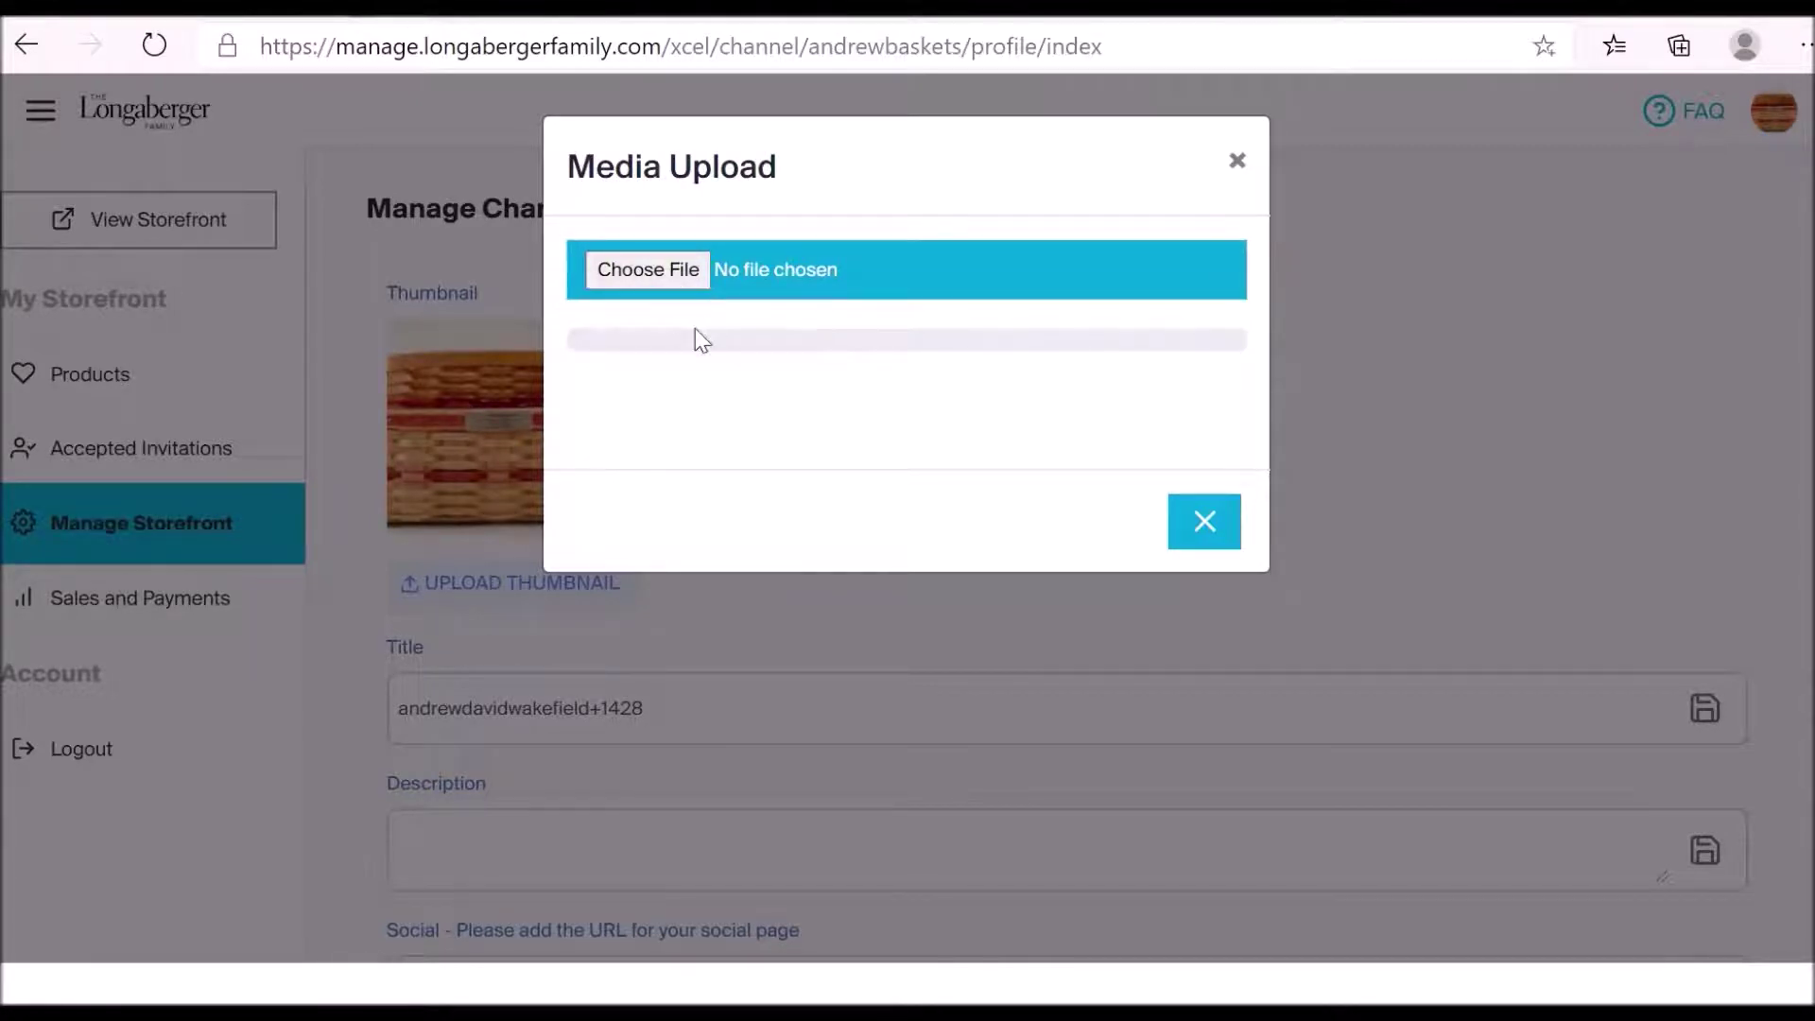
click(1237, 162)
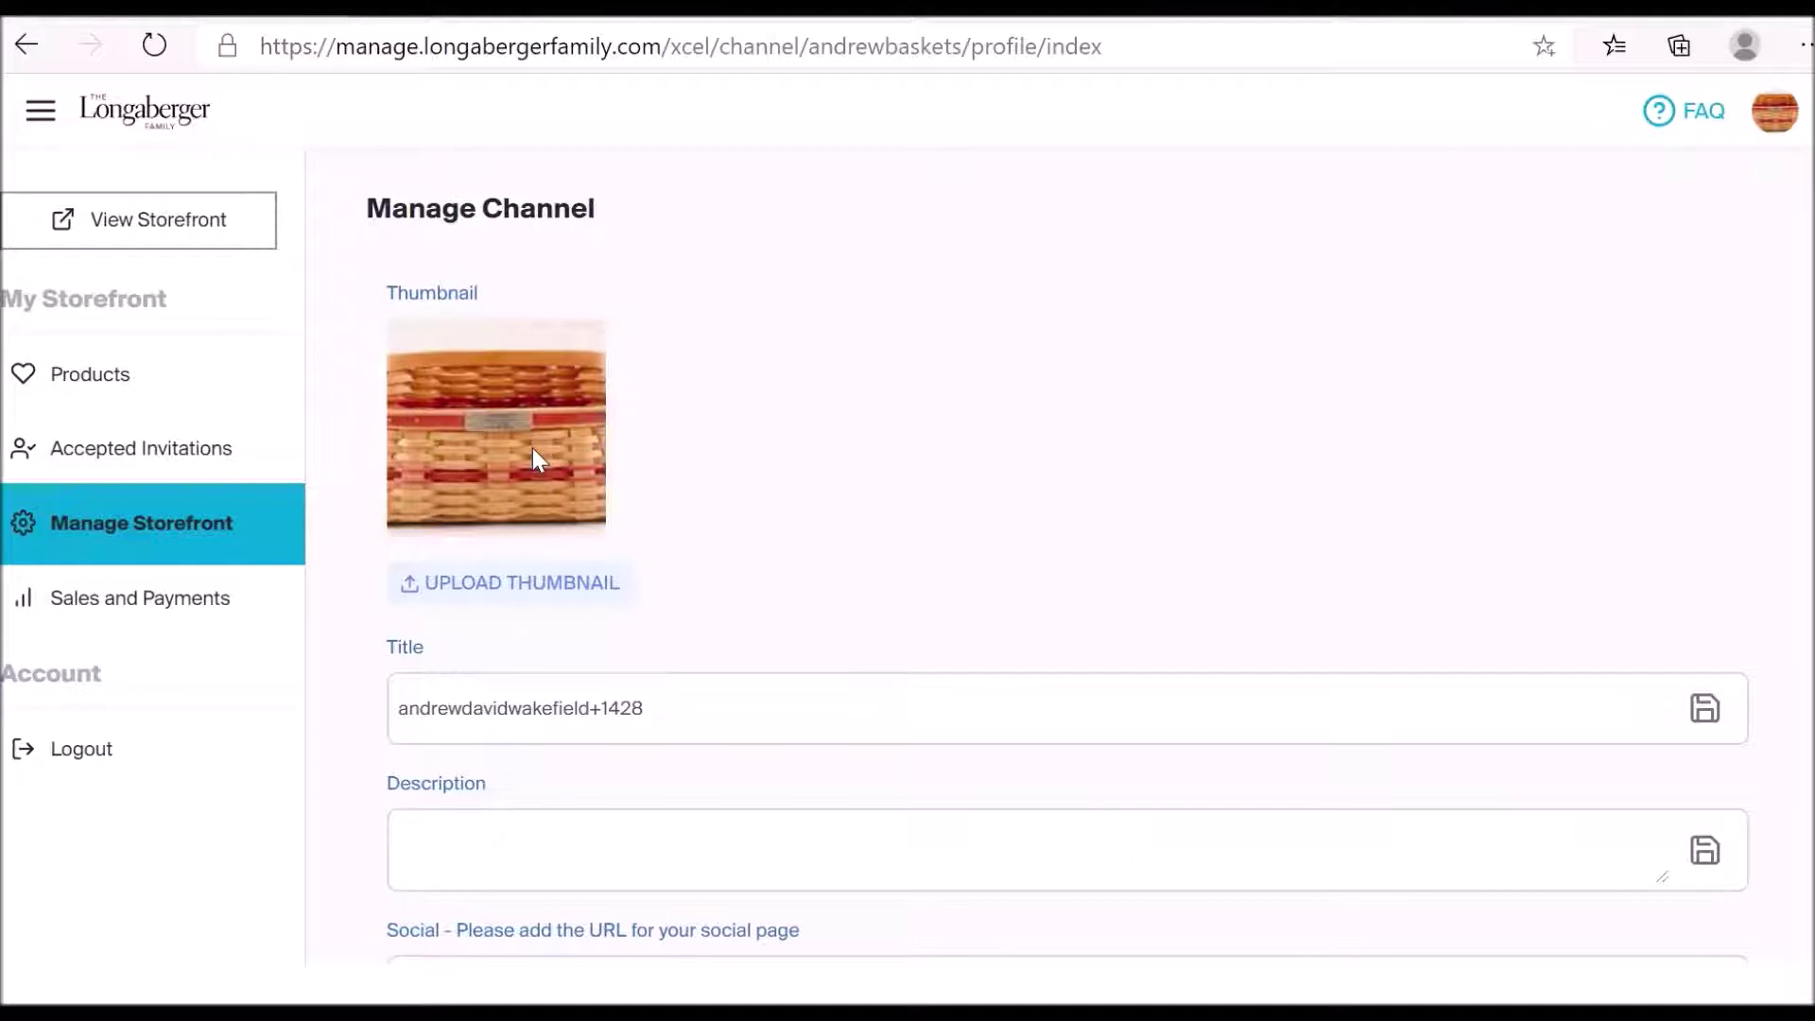
scroll(531, 448, down, 3)
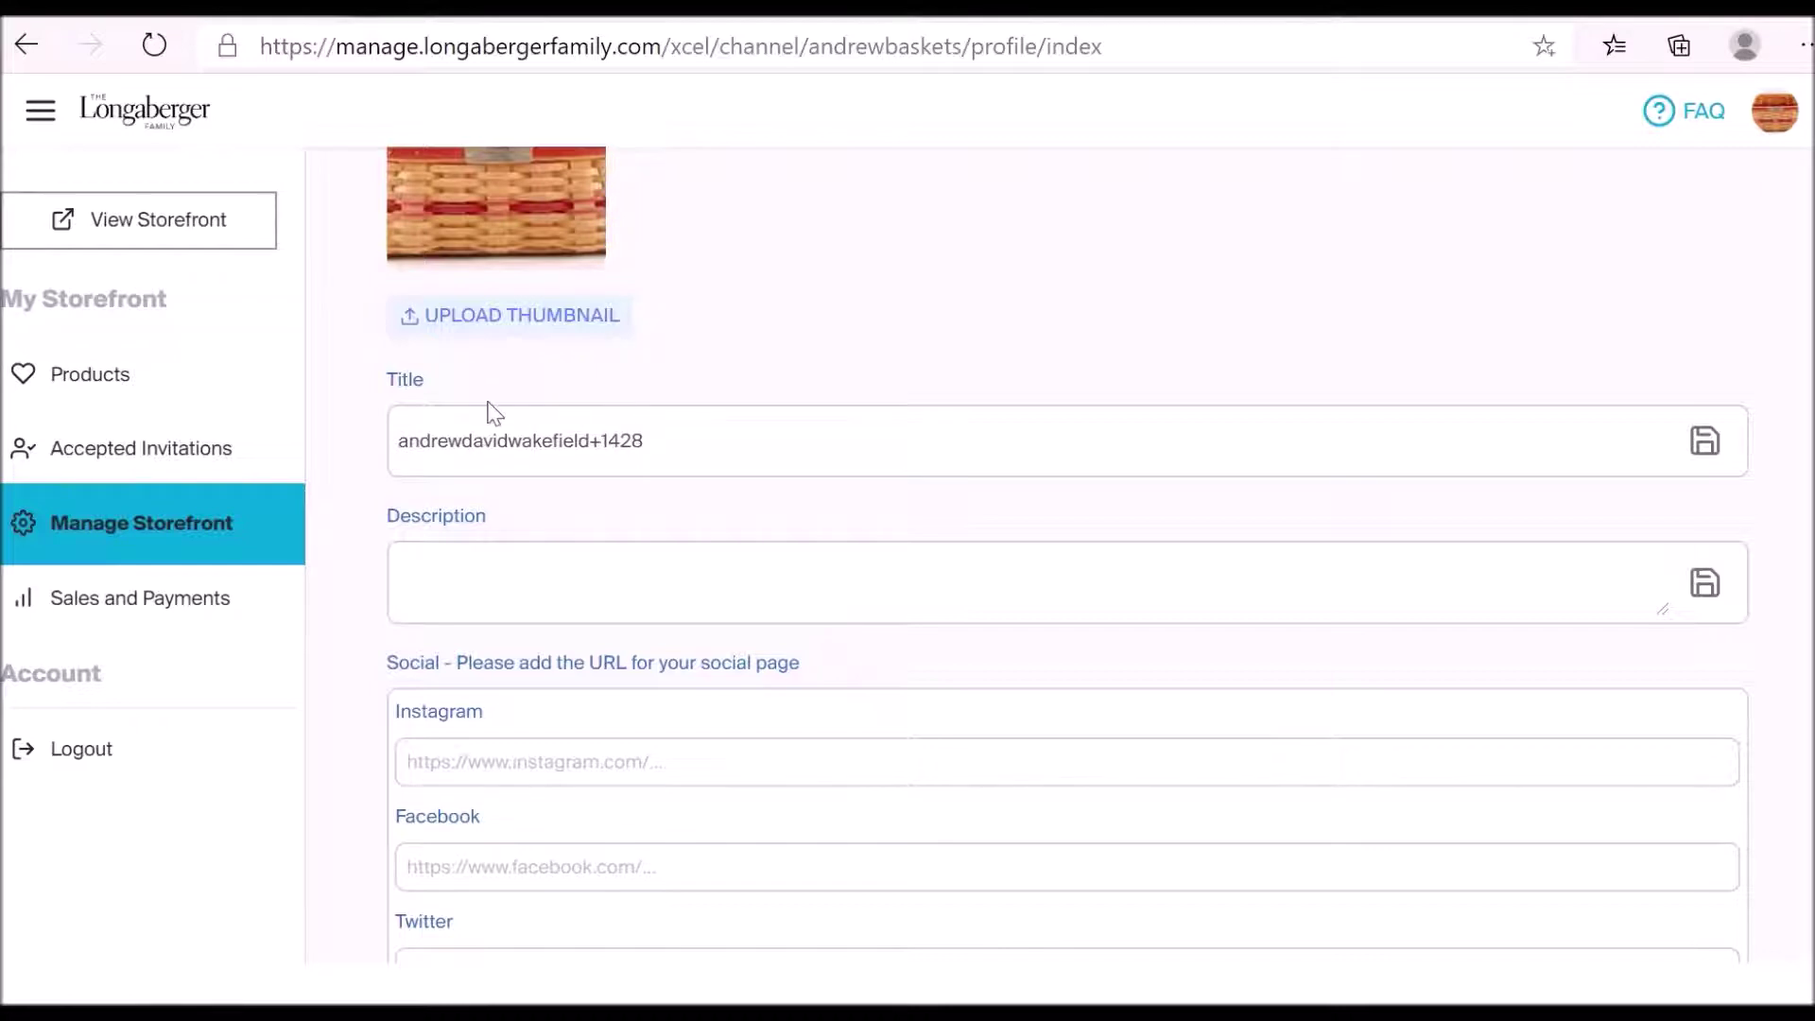
- Check how the thumbnail and title appear on the public storefront, and return to managing its products
click(171, 238)
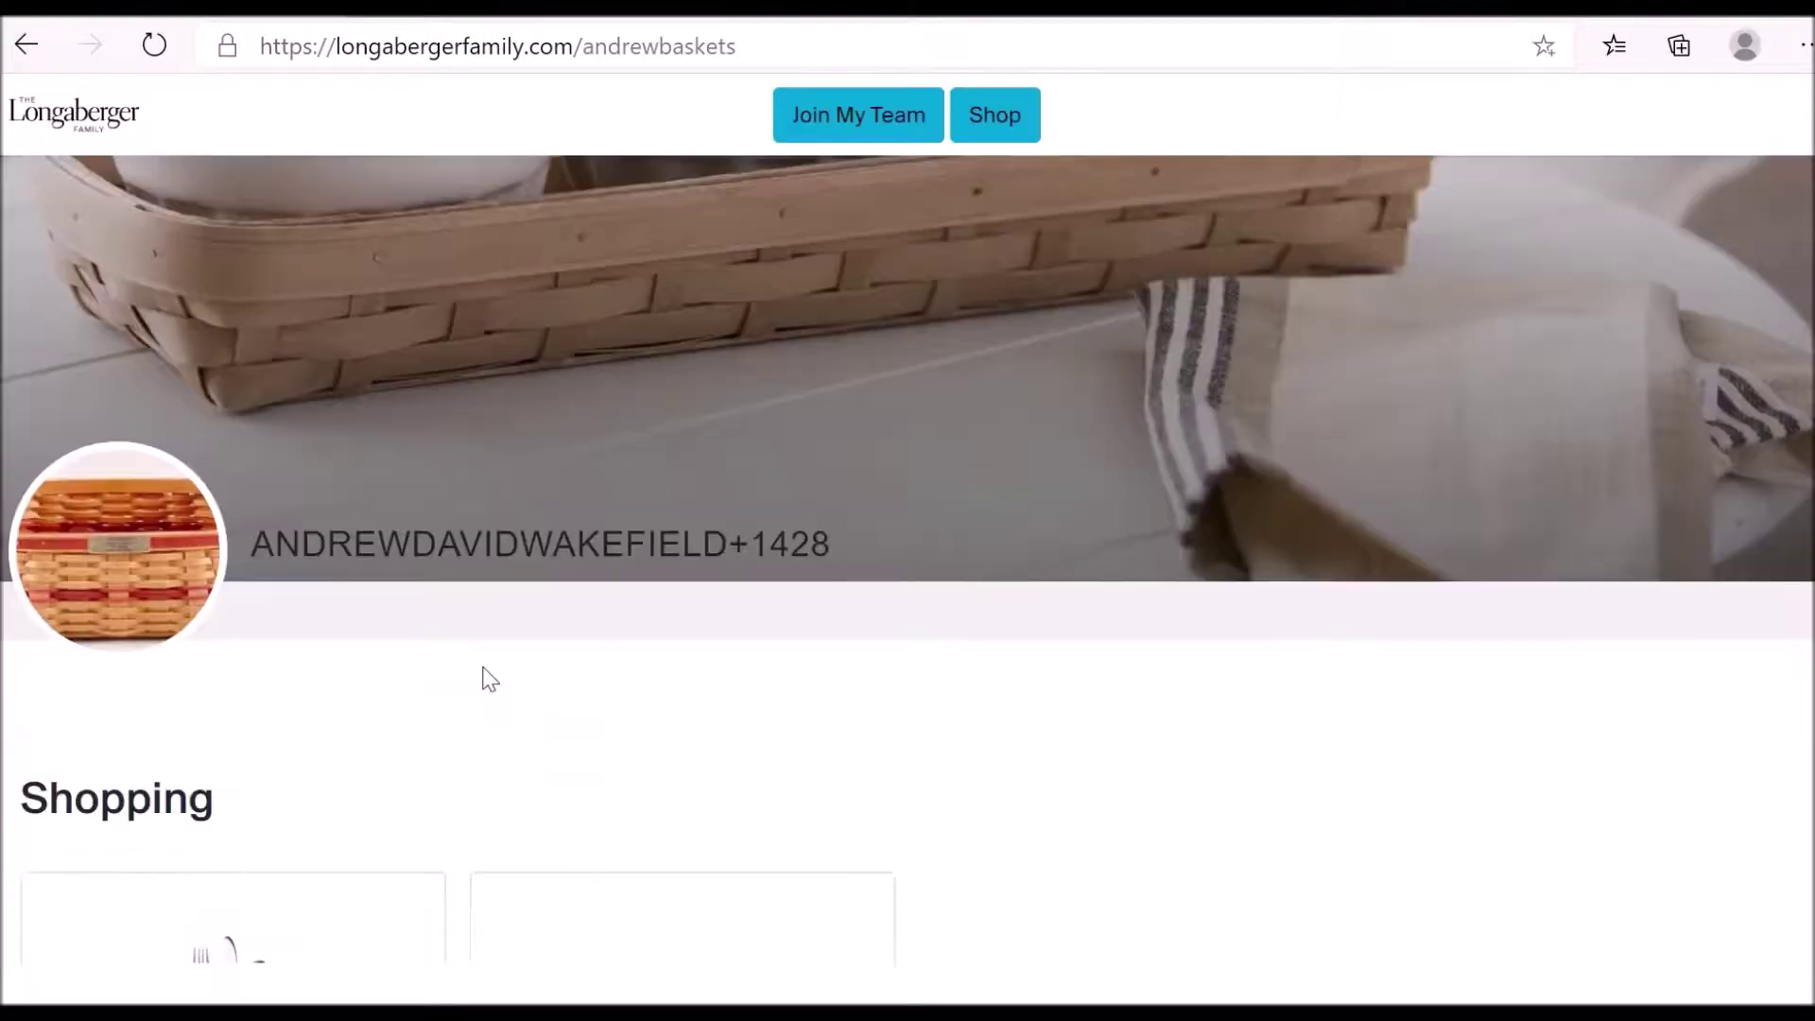
scroll(490, 679, down, 1)
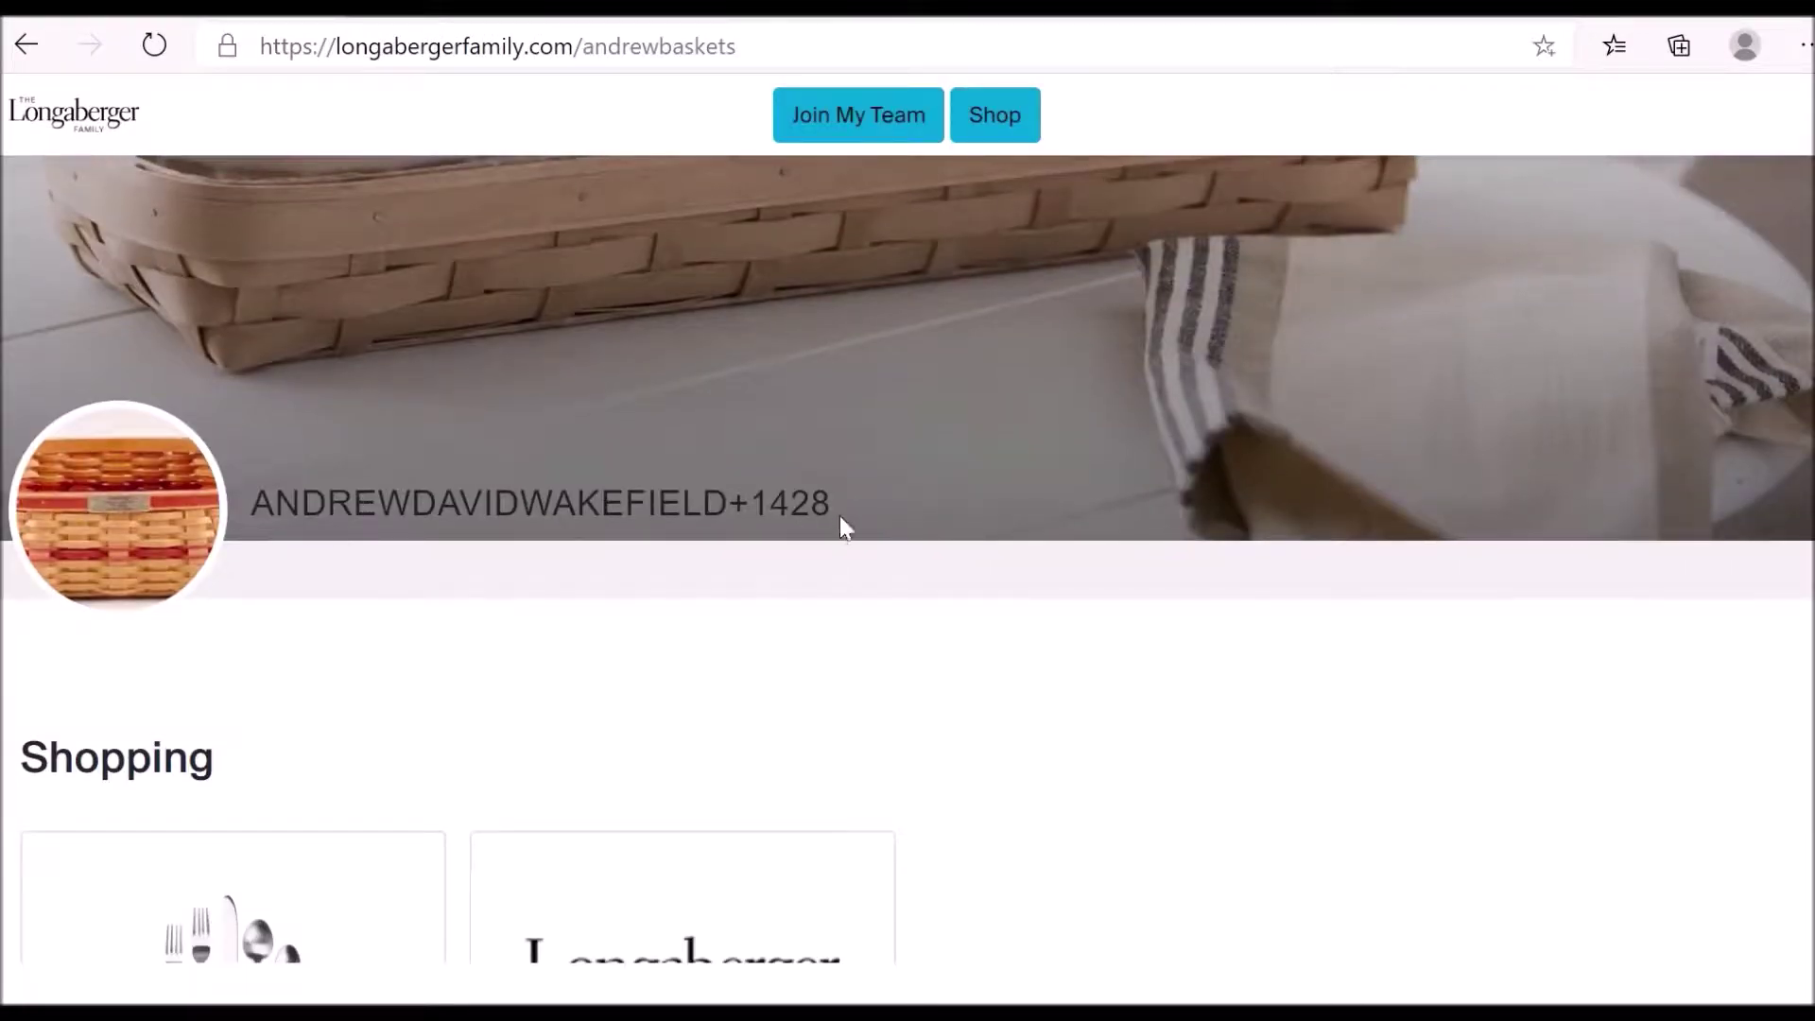
scroll(668, 559, down, 8)
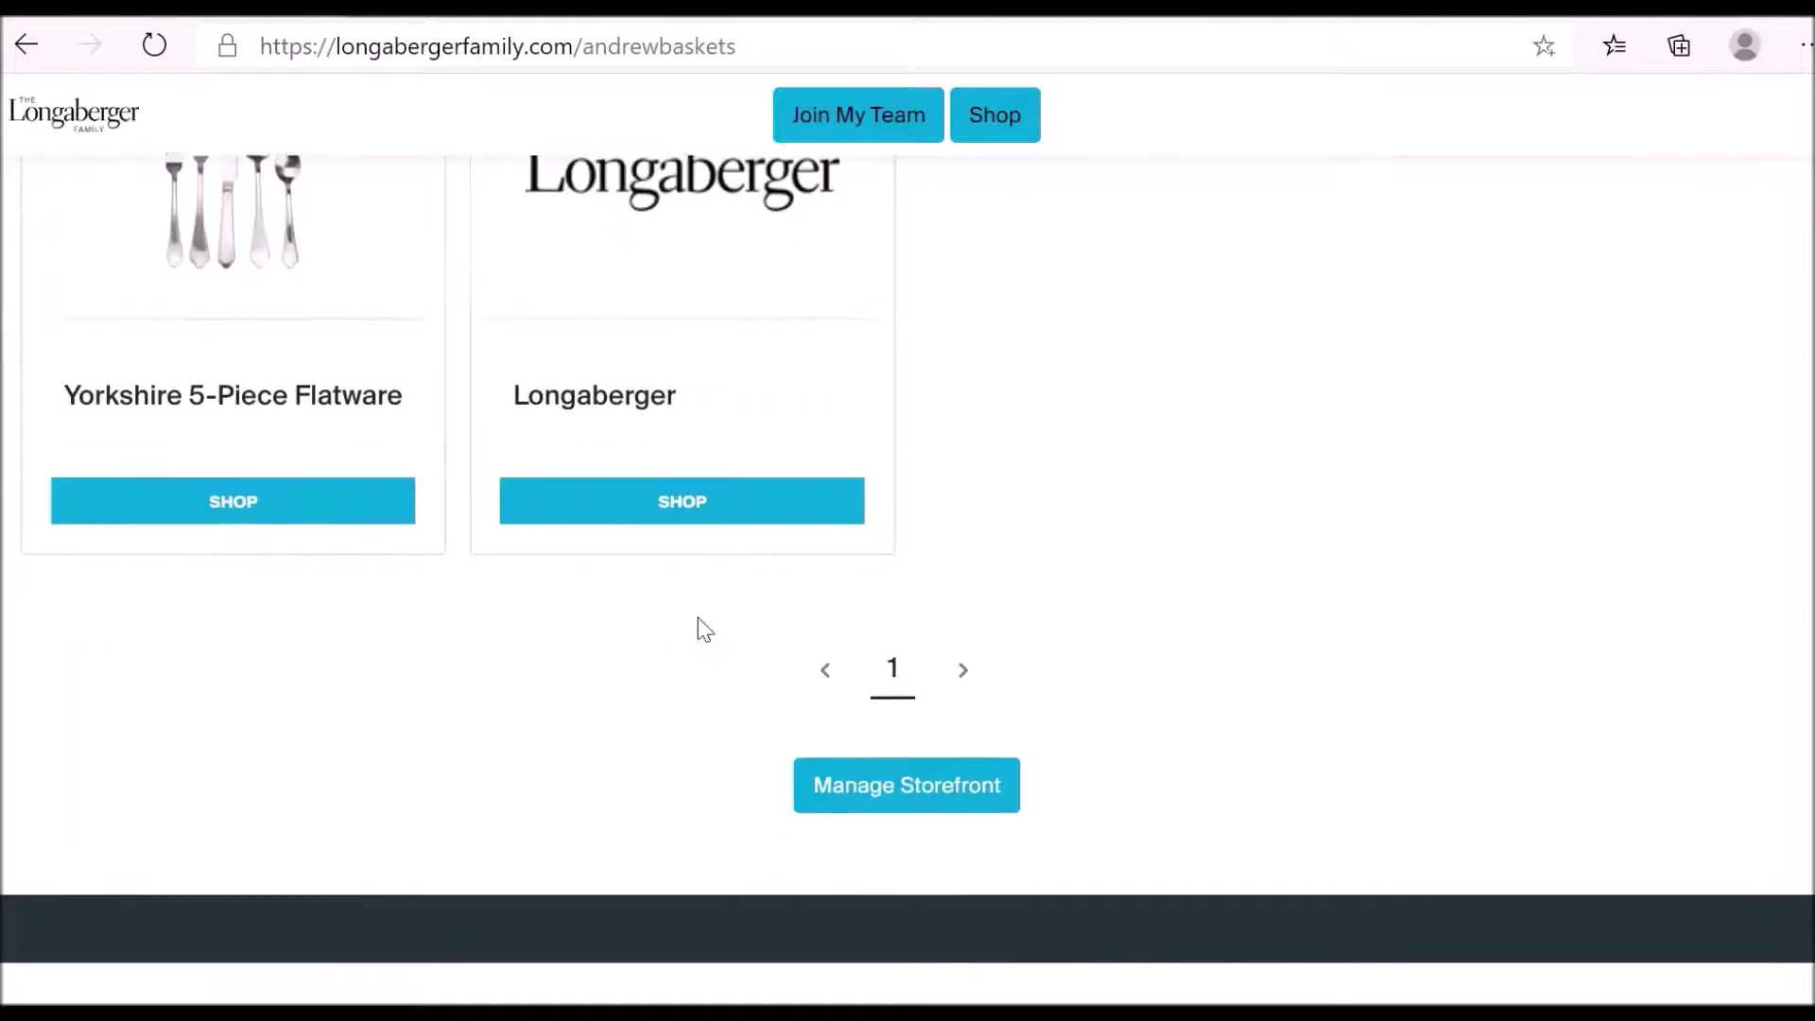
click(891, 796)
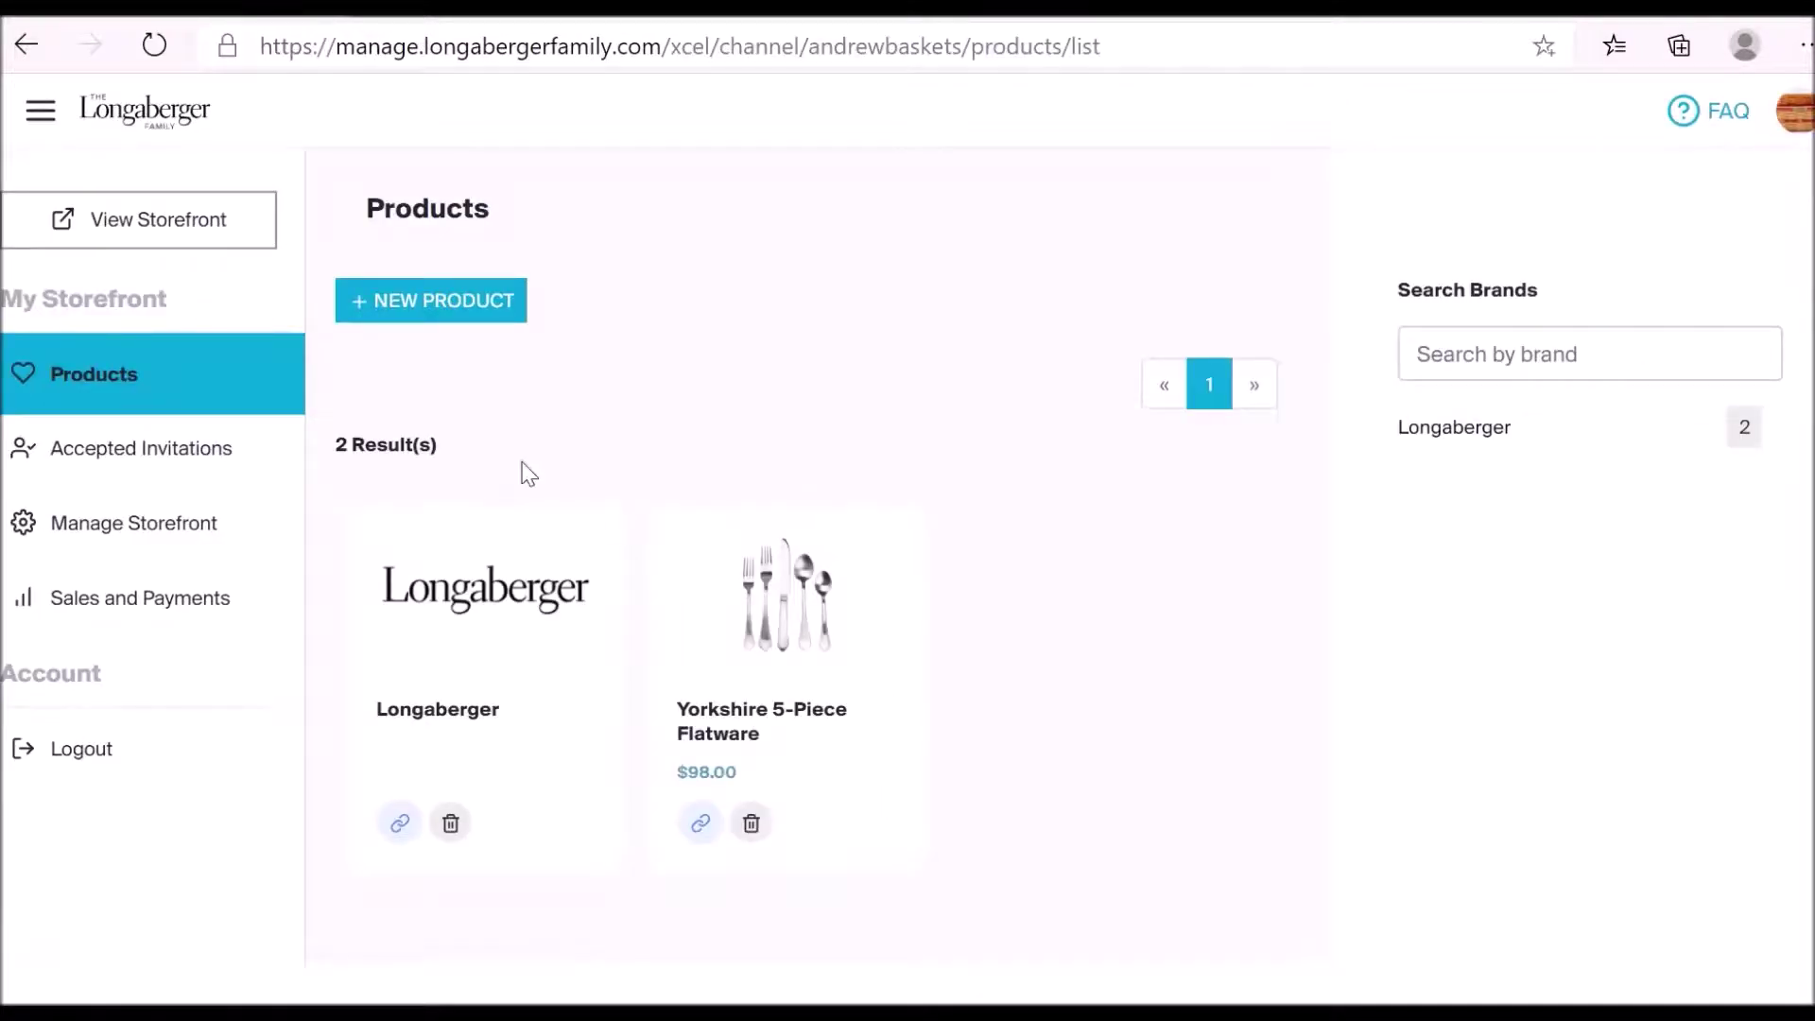
- Review the storefront settings, highlighting the title and examining the description, social page URL and Zoom link fields
click(156, 525)
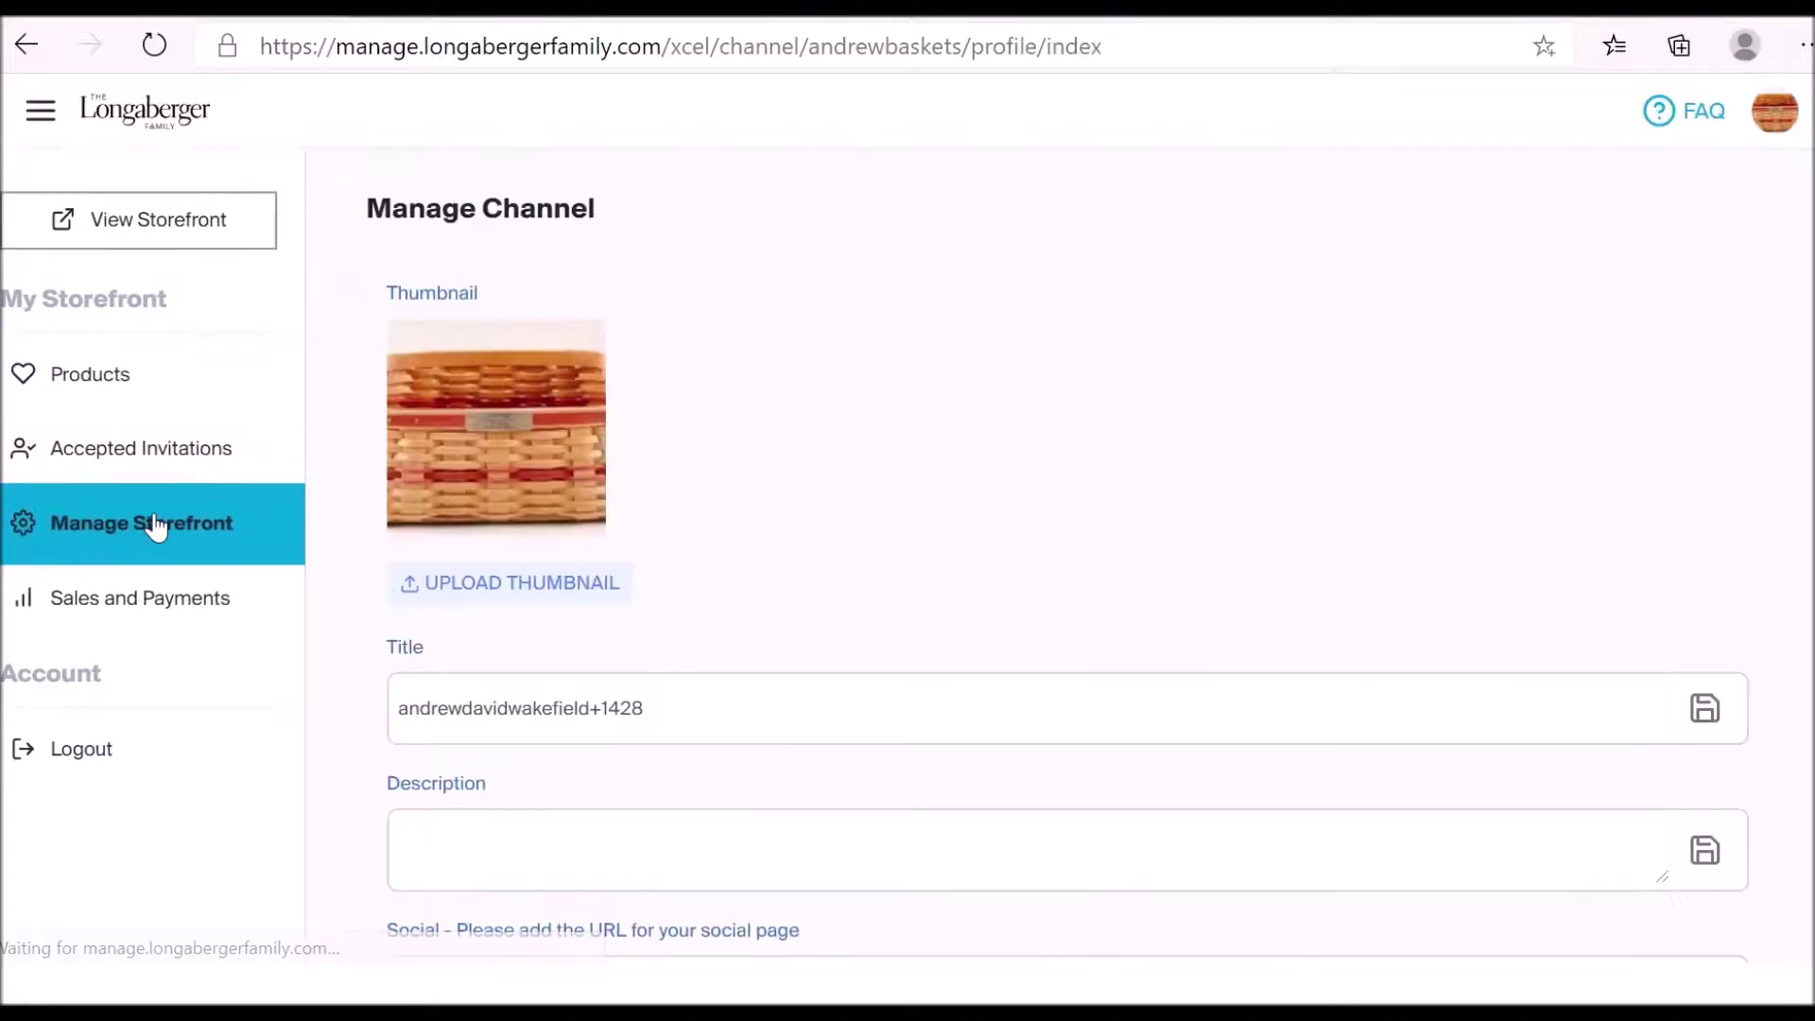
scroll(721, 527, down, 3)
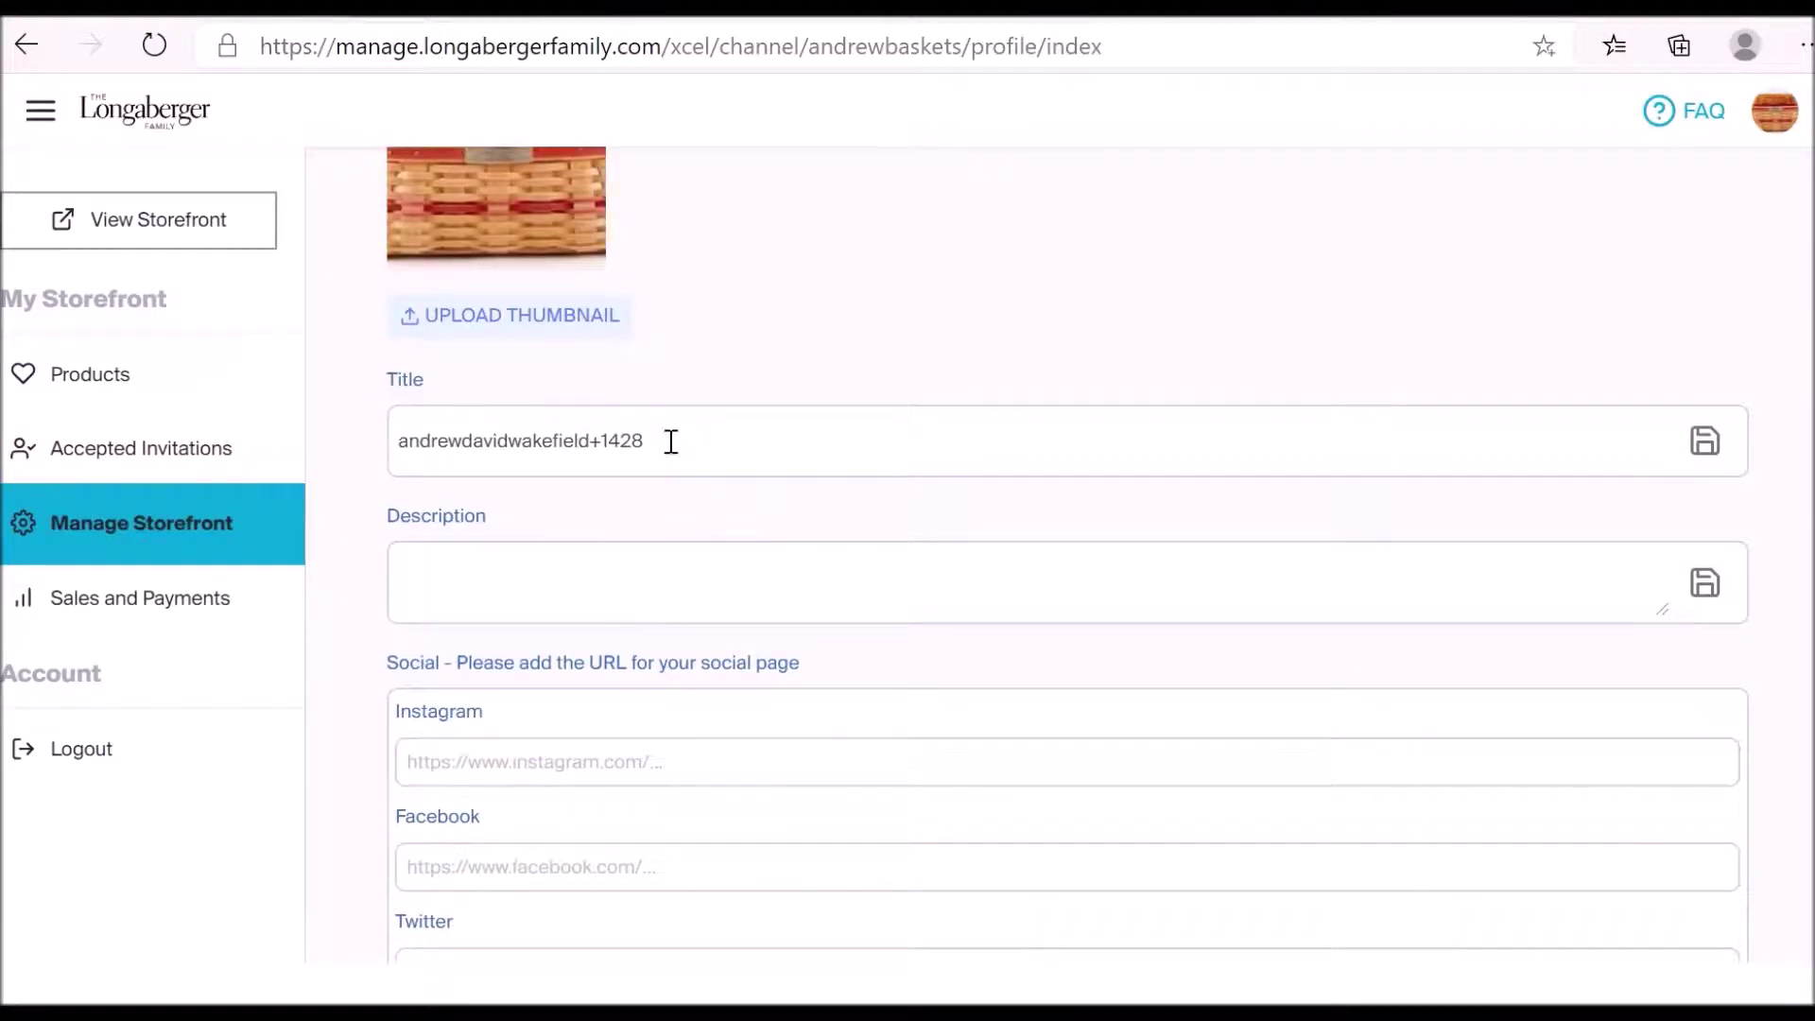
drag(713, 439, 406, 427)
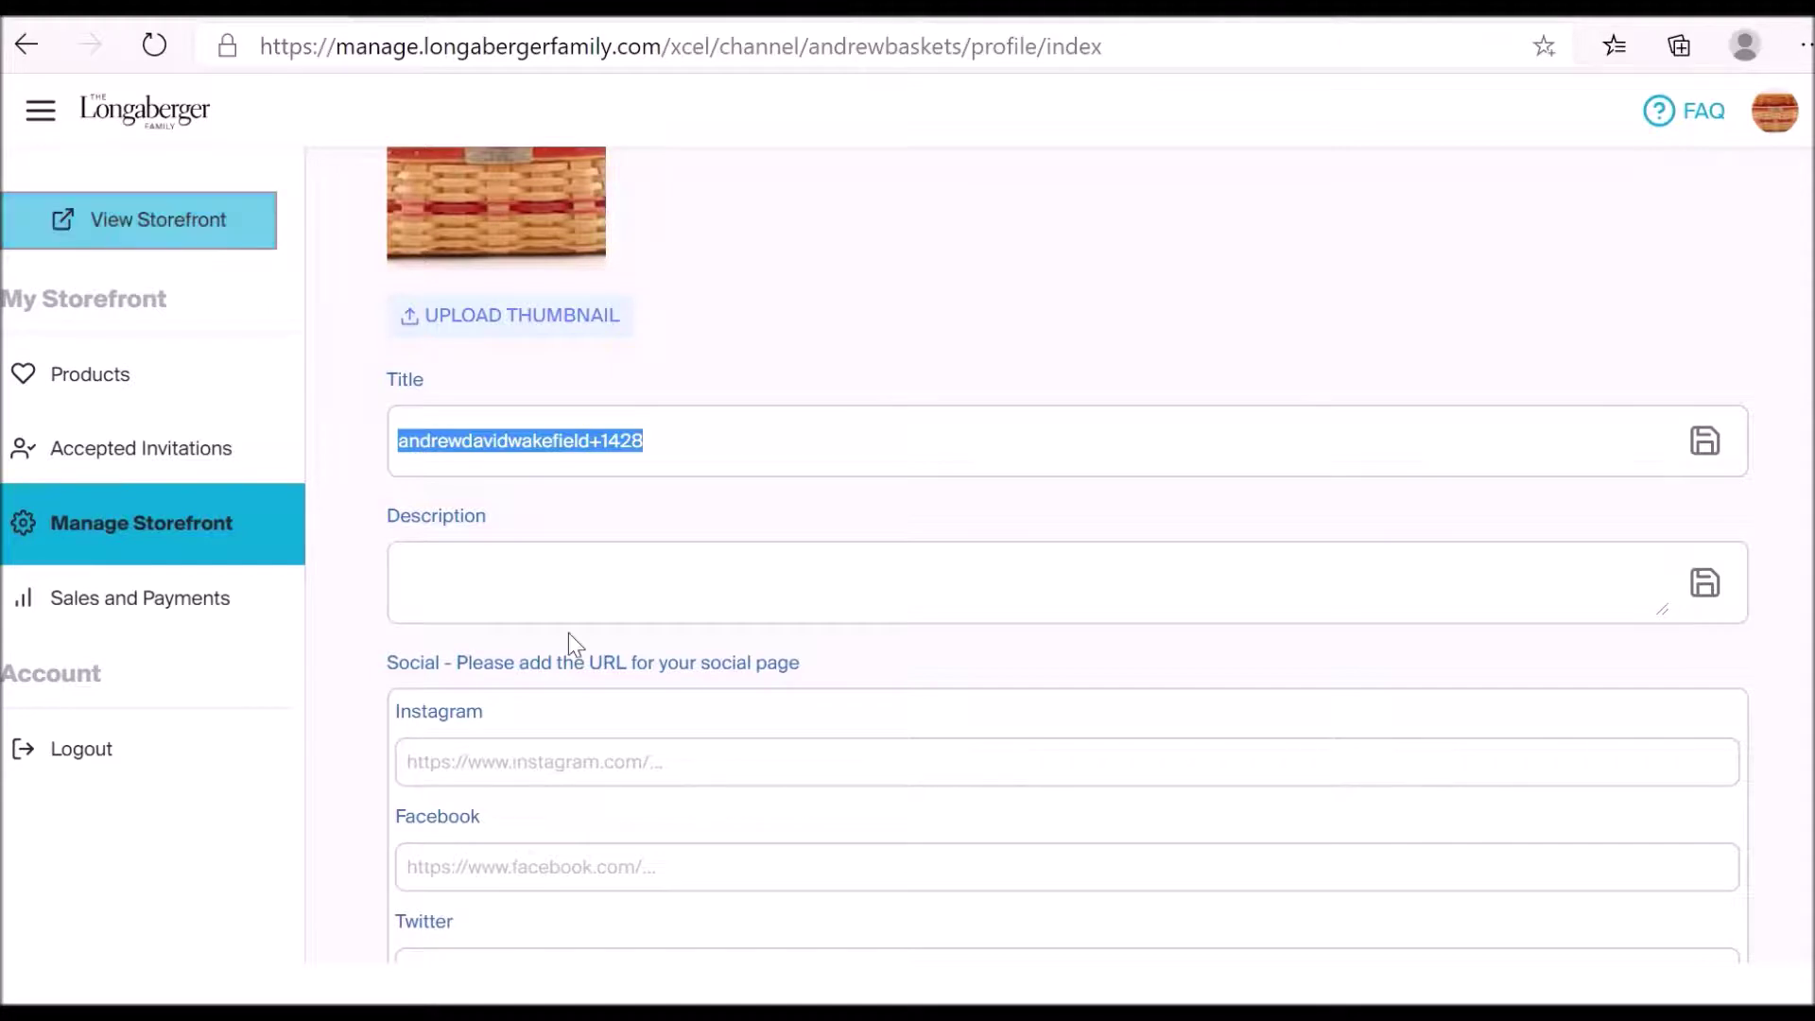
scroll(587, 652, down, 3)
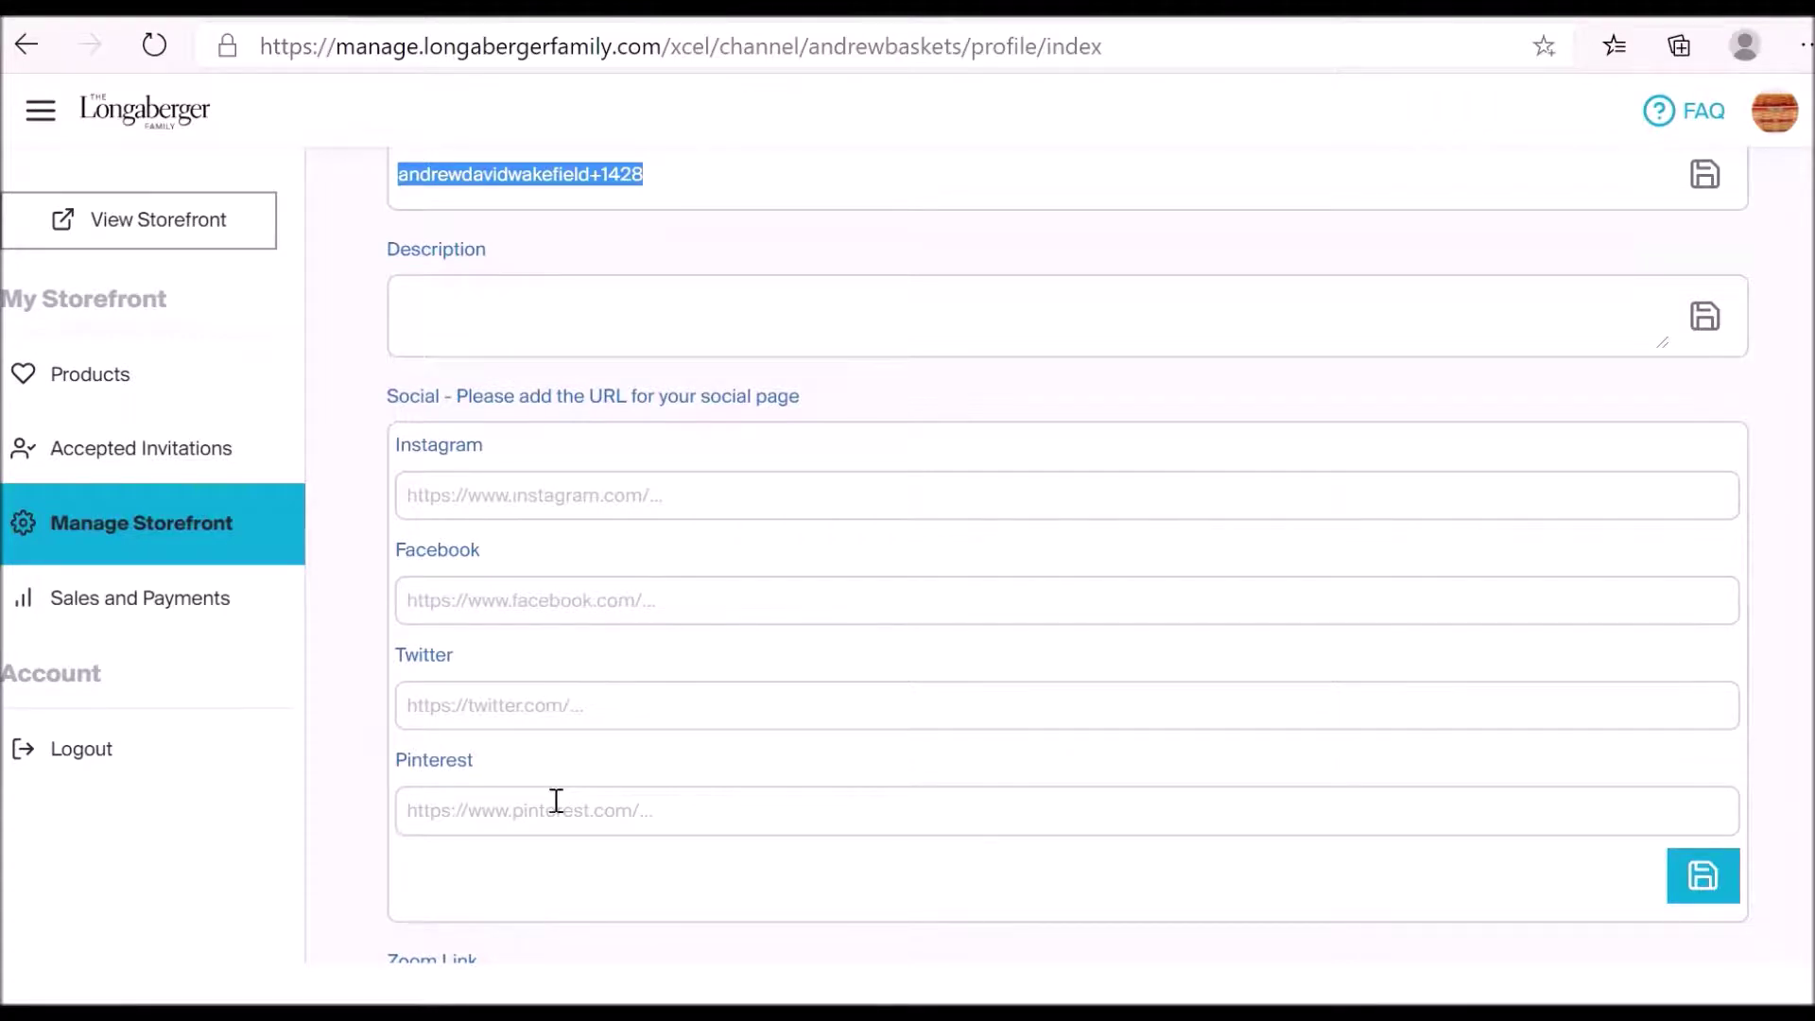
scroll(554, 800, down, 1)
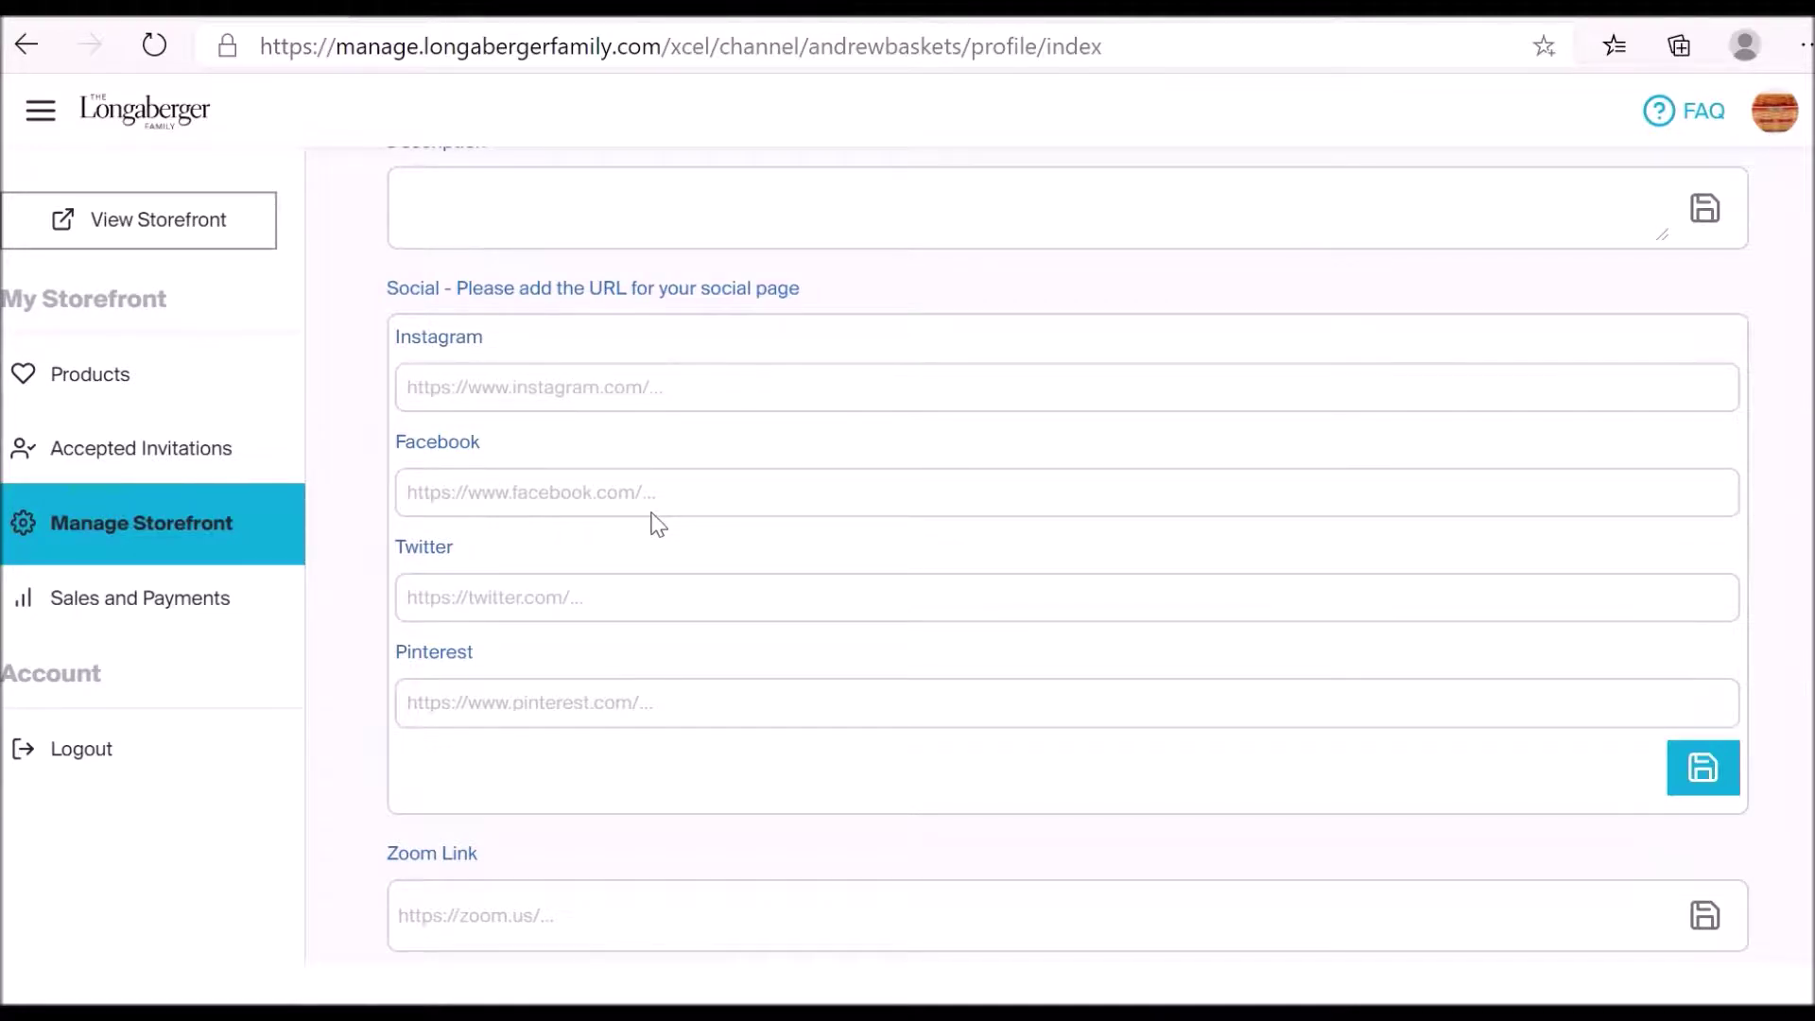
scroll(537, 520, up, 1)
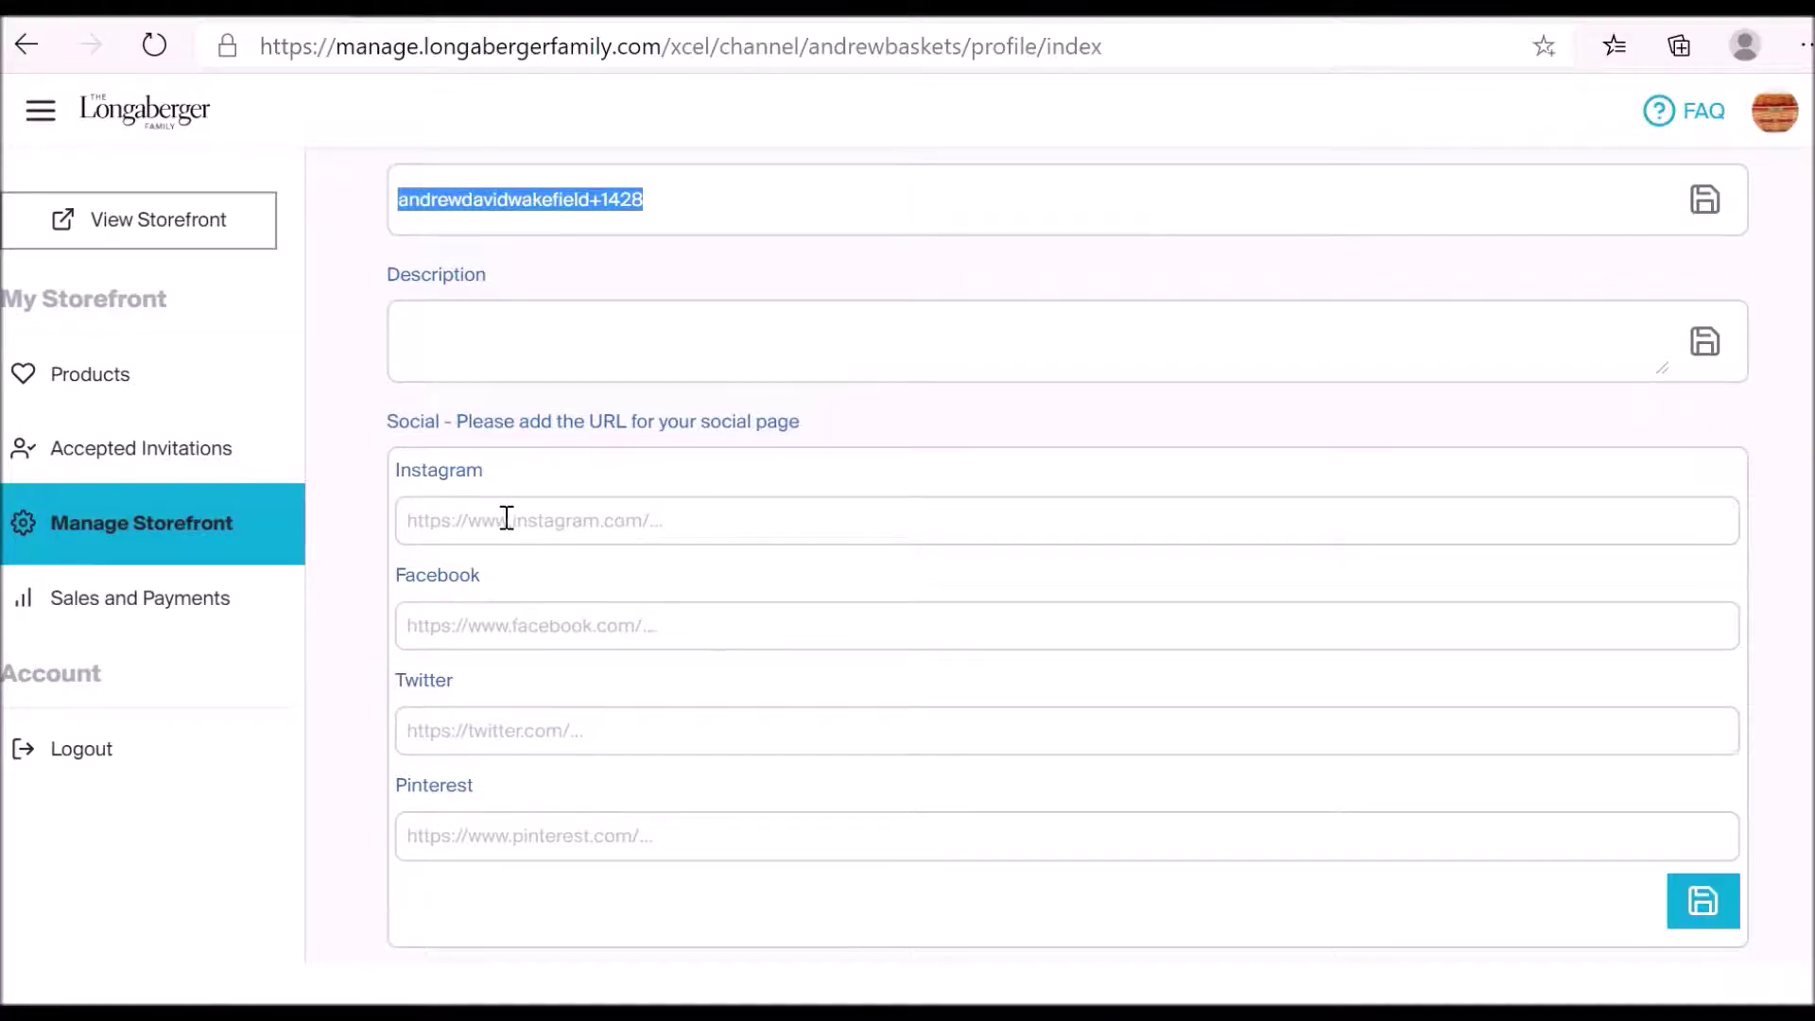
- View the accepted invitations, find the Join My Team option on the public storefront, and return to the product list
click(158, 462)
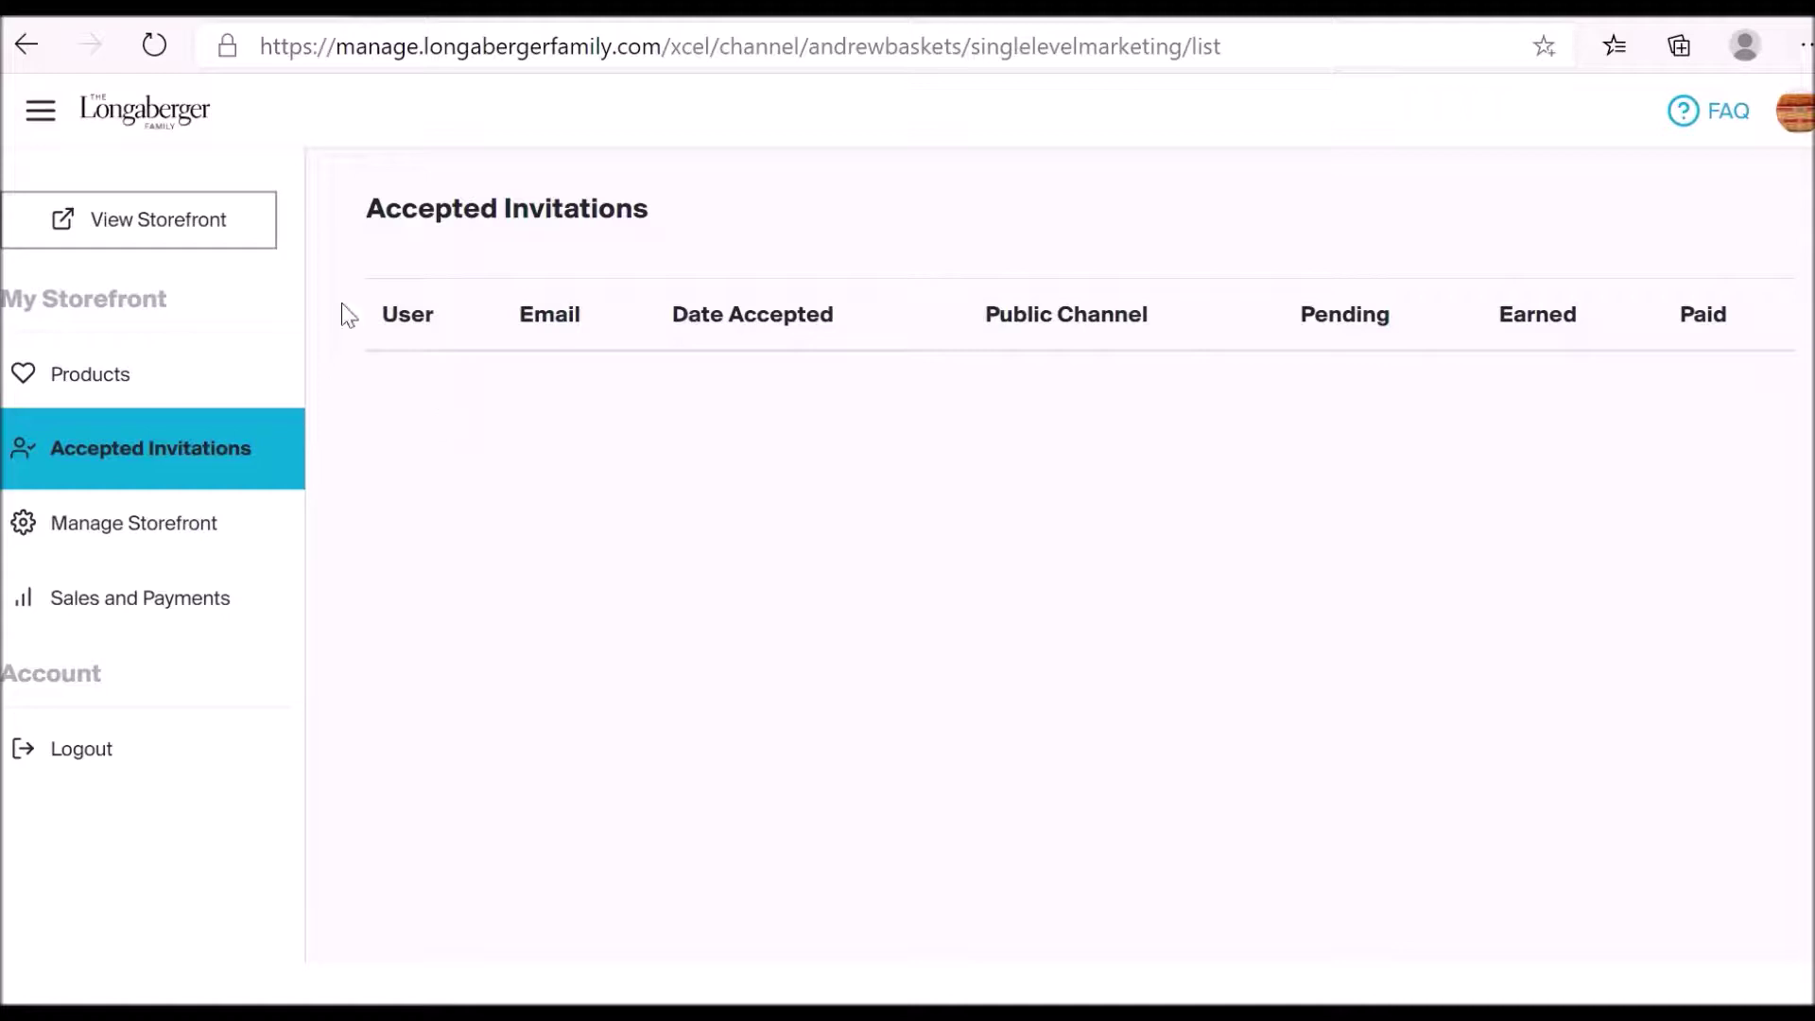
click(189, 244)
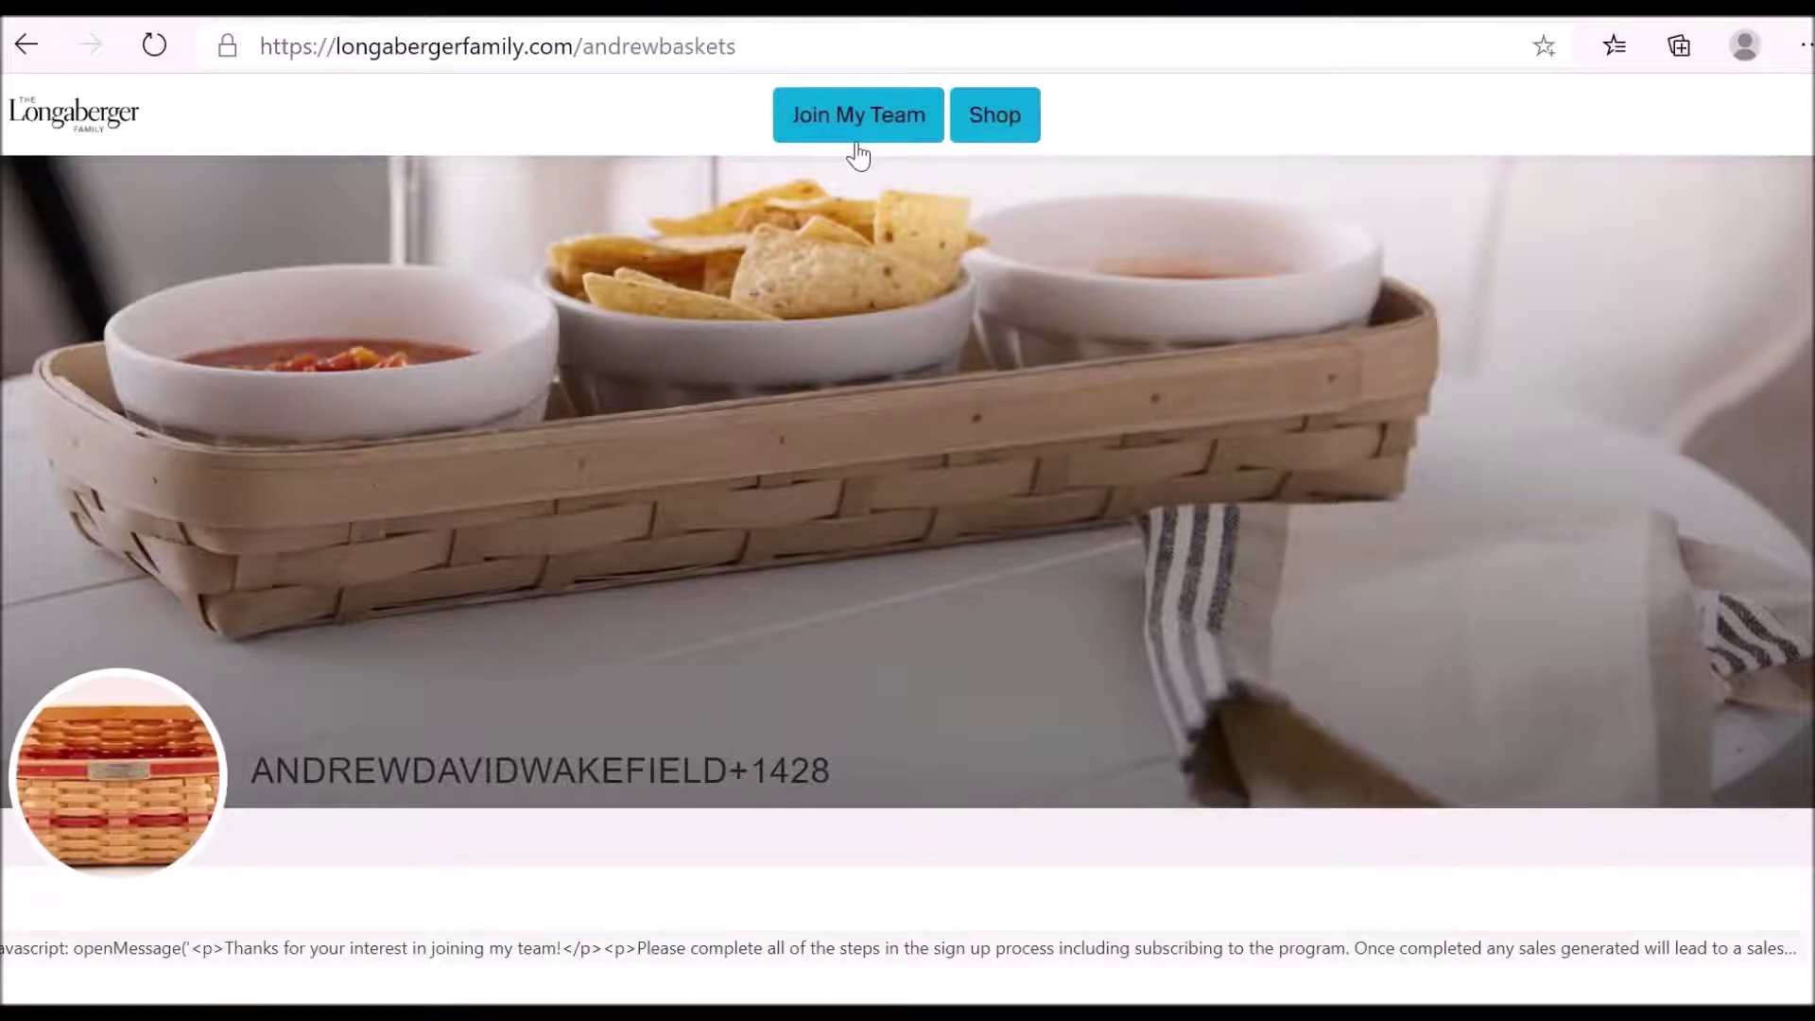
scroll(789, 287, down, 12)
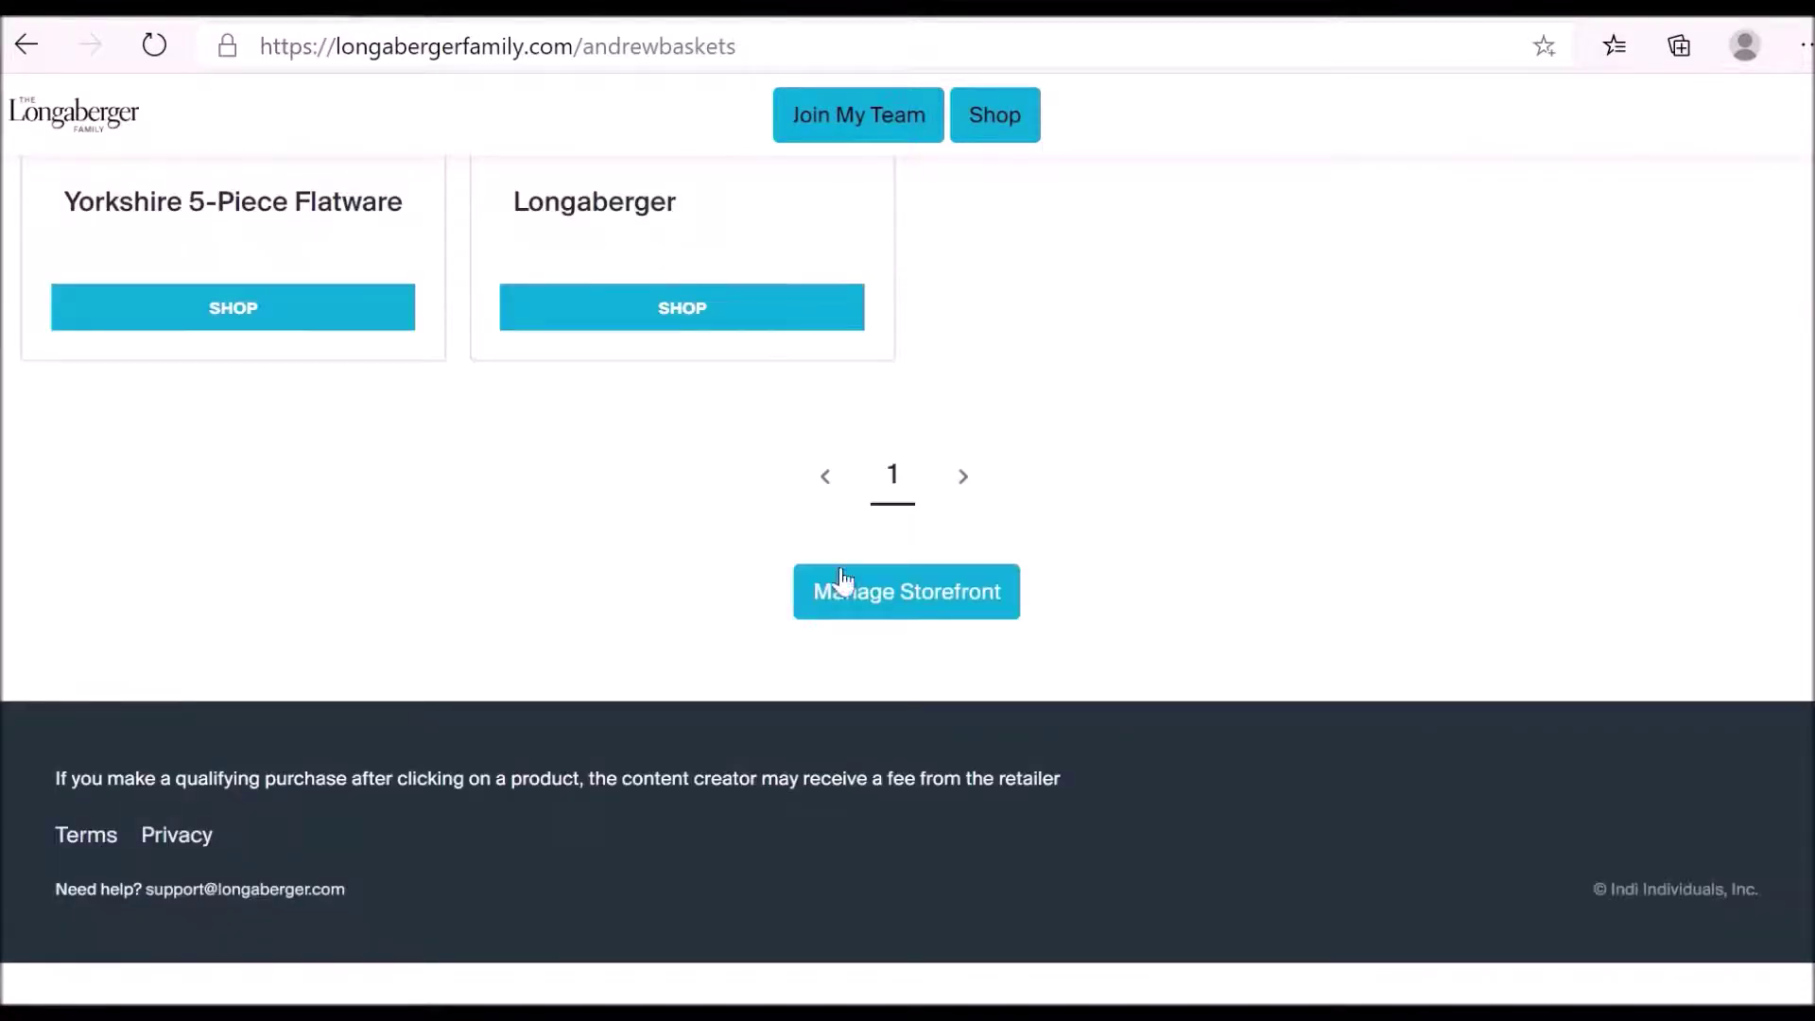
click(862, 593)
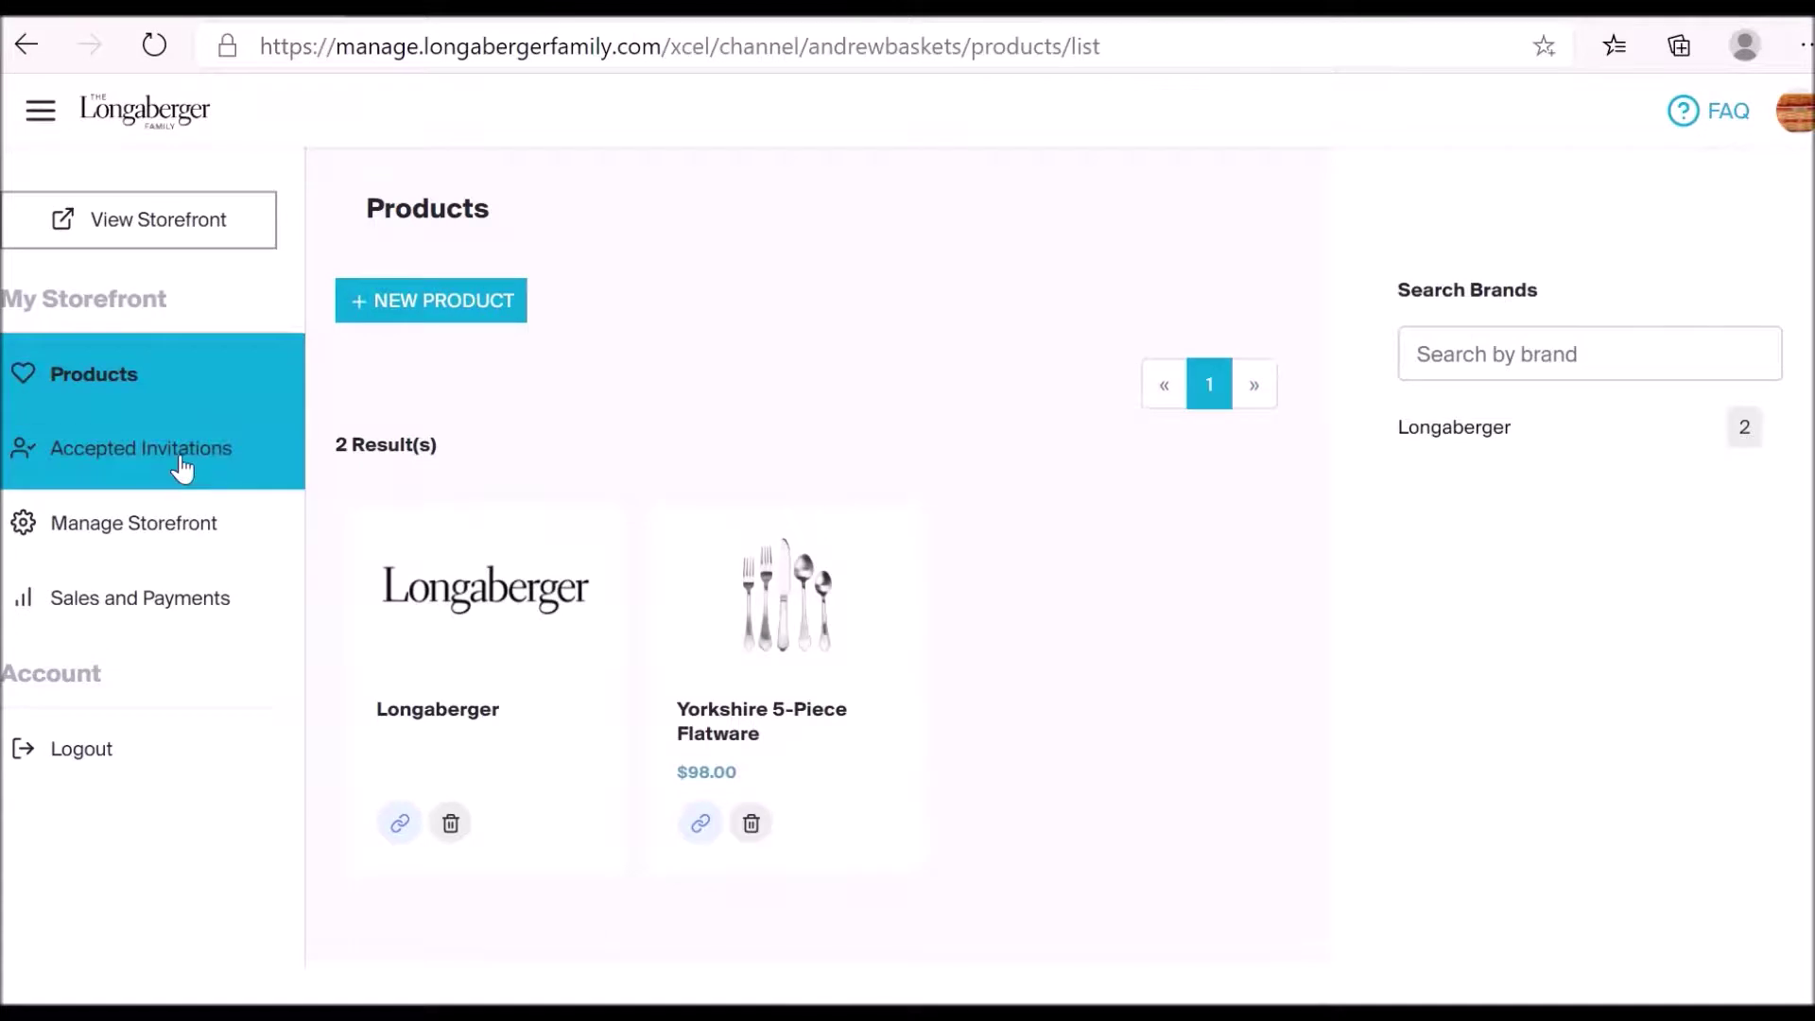
- Reopen the accepted invitations, view the sample invitations table in the PowerPoint slide show, and switch back to the storefront
click(182, 456)
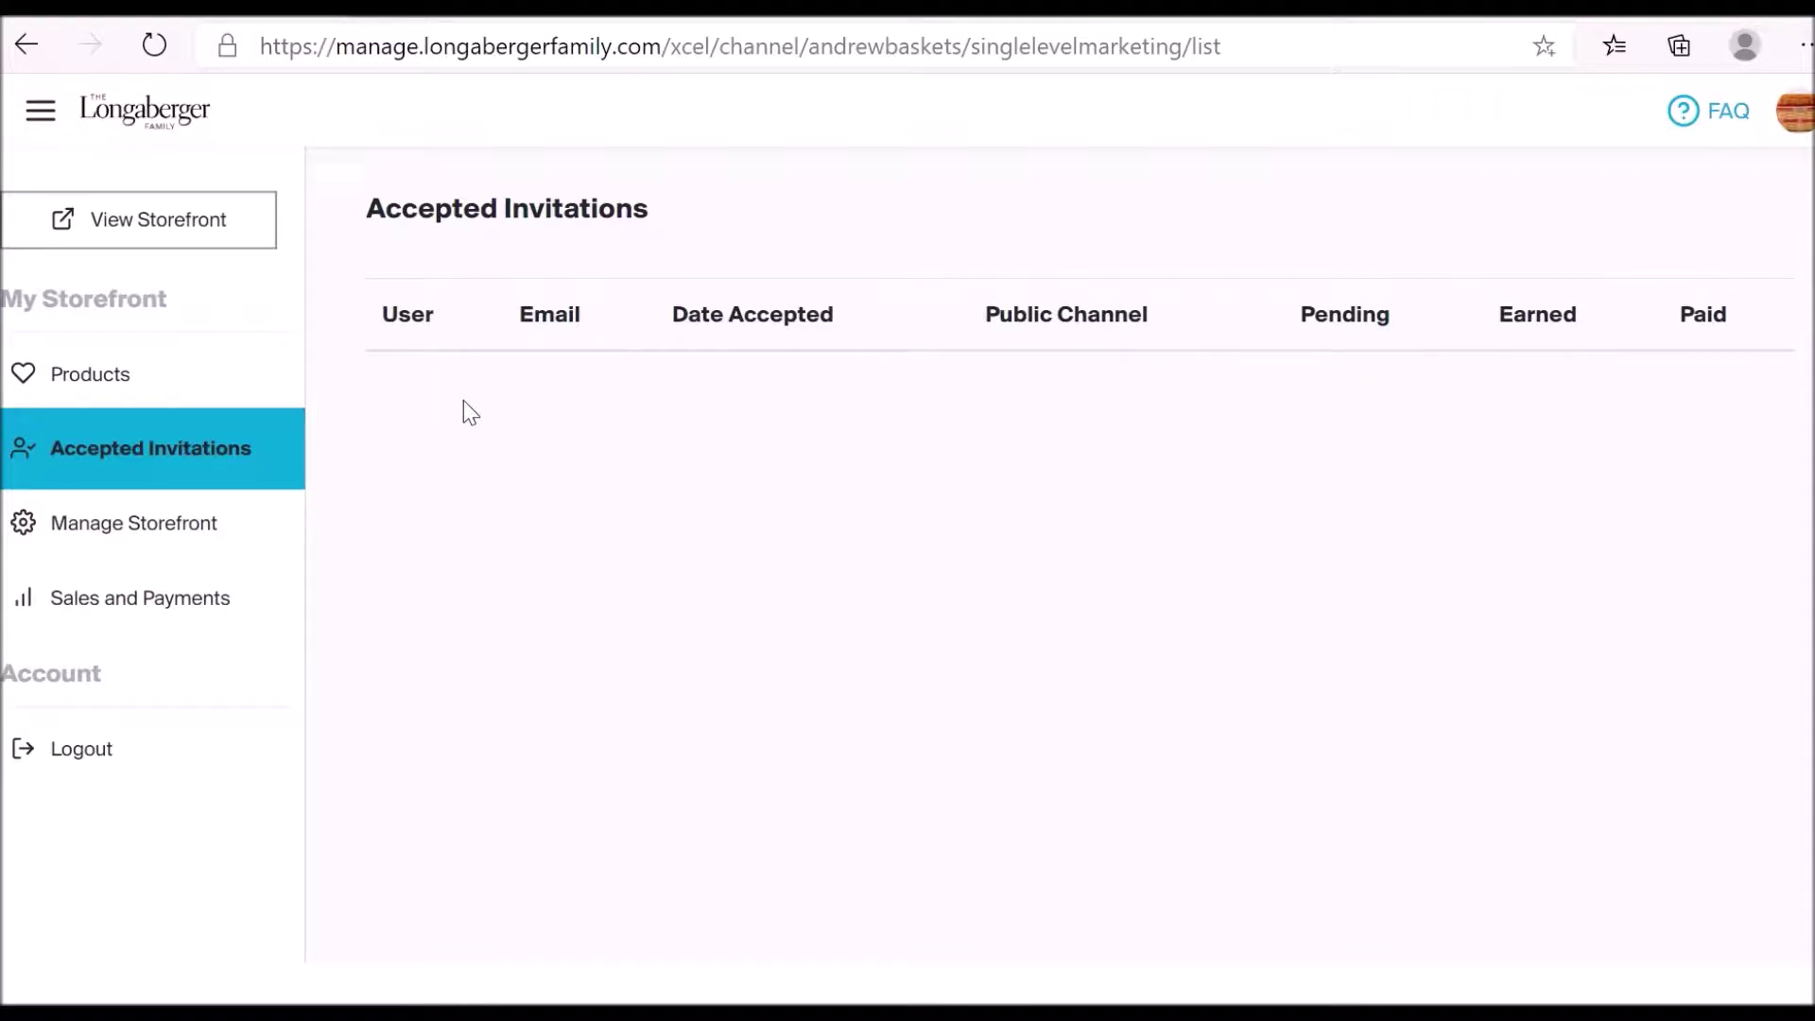
key(alt+Tab)
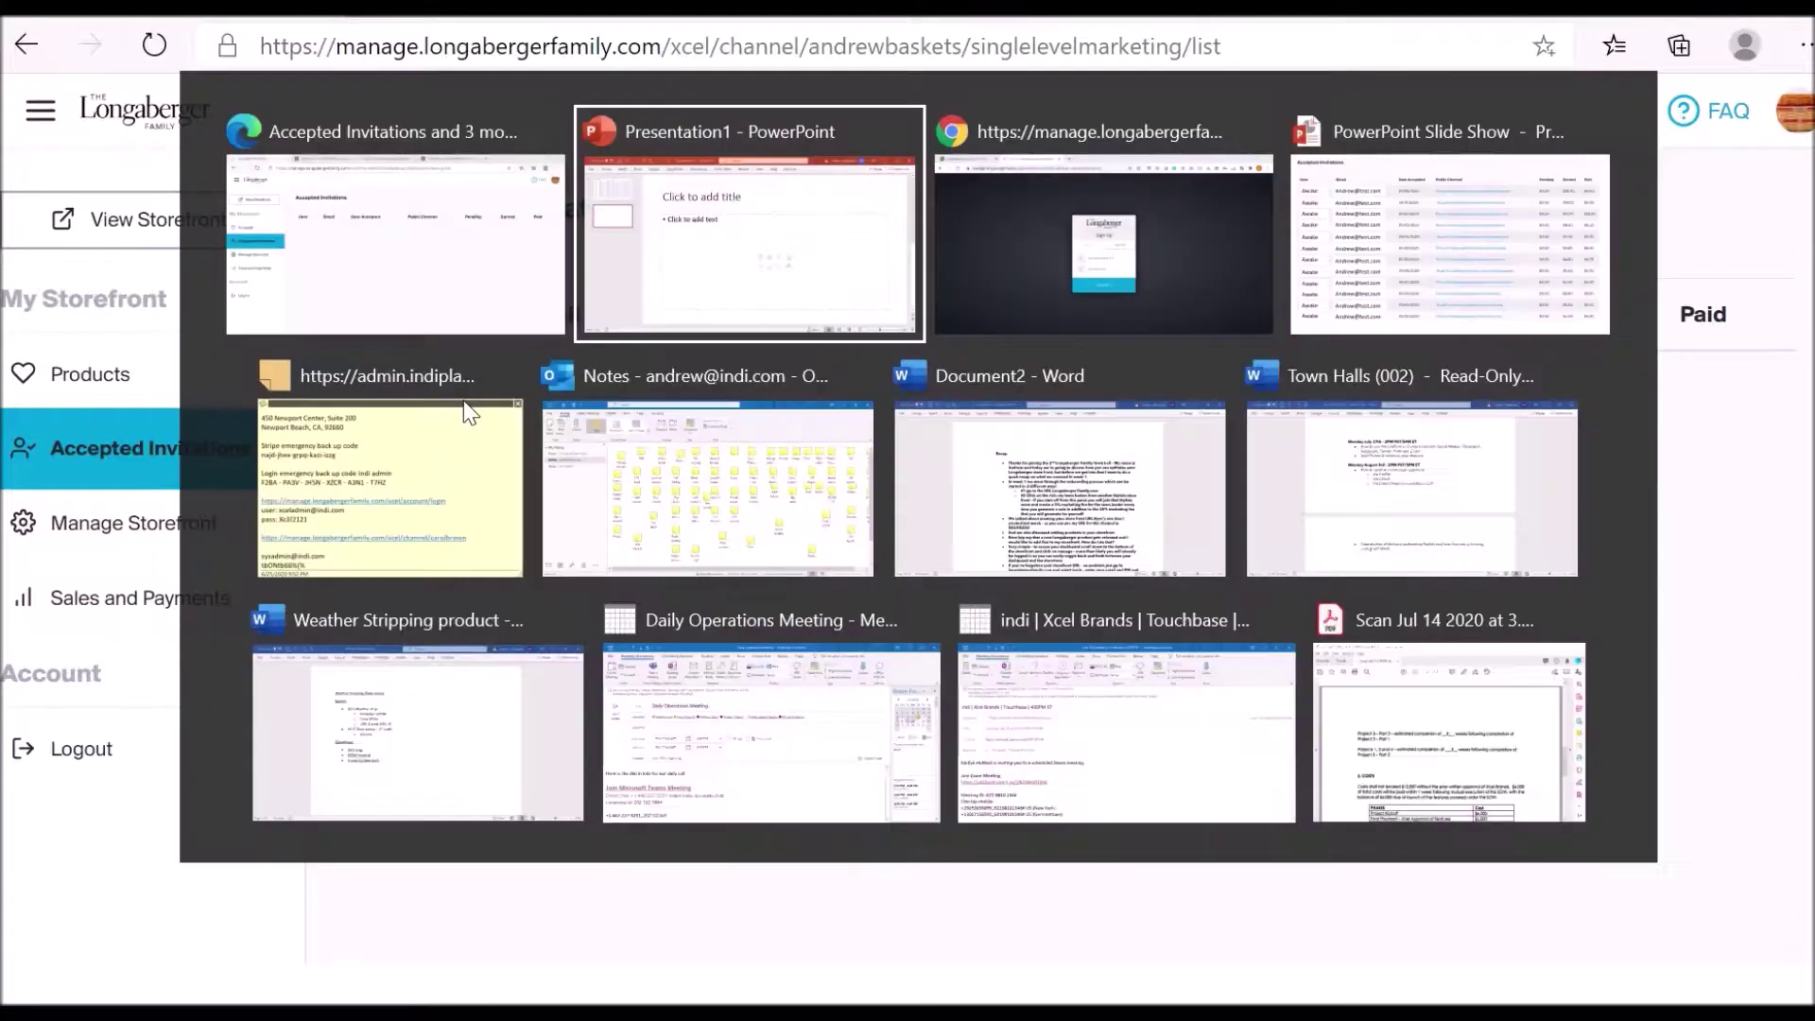
key(alt+Tab)
key(alt+Tab)
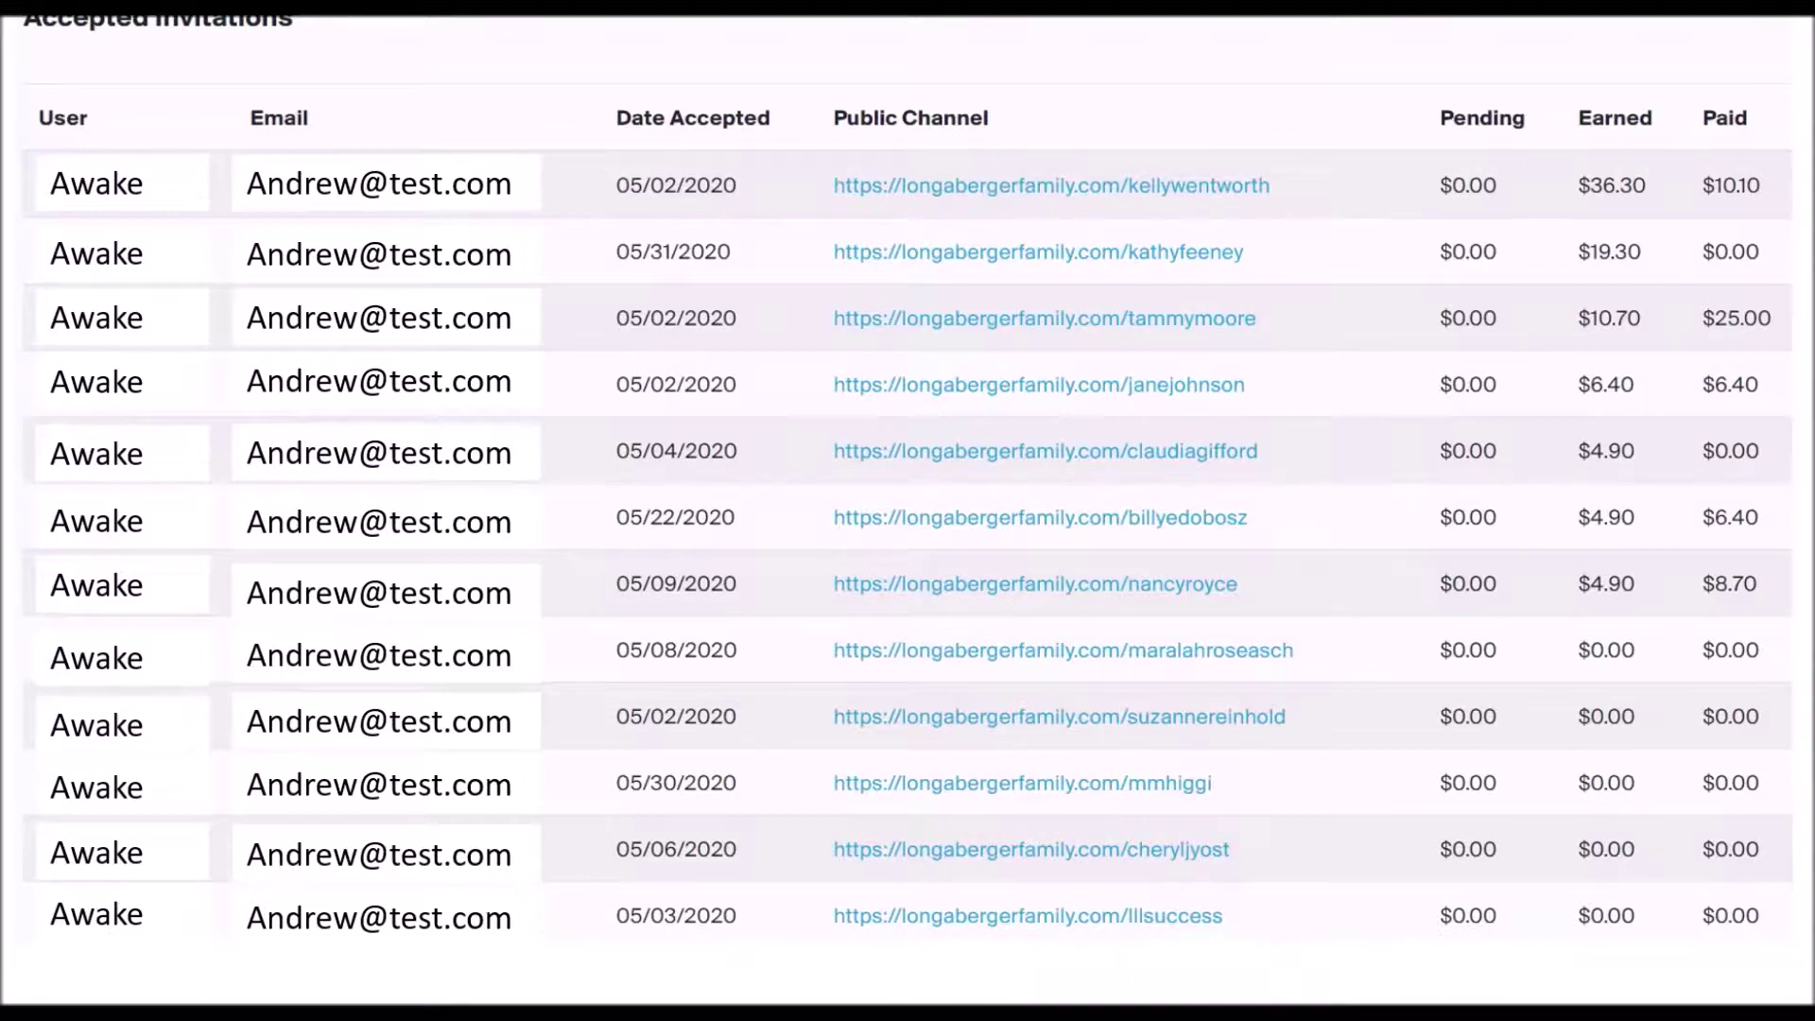
key(alt+Tab)
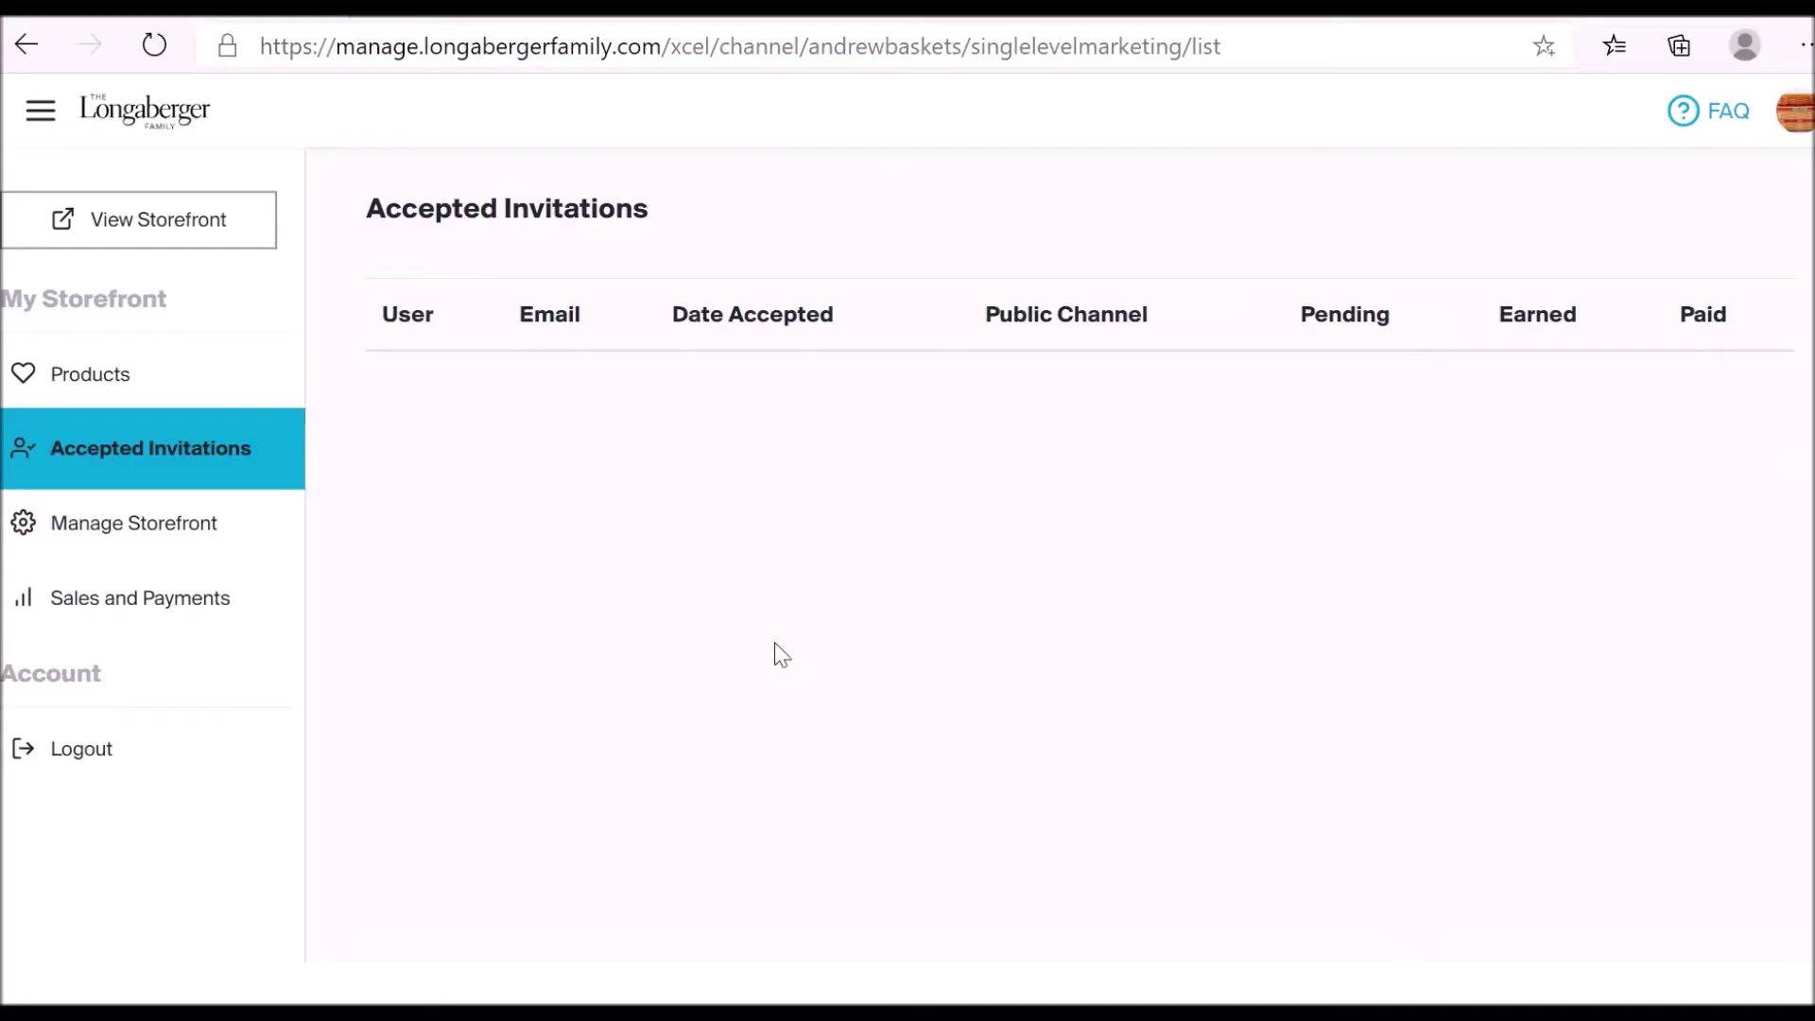
- Open the sales and payments overview and examine the sales amounts and the PayPal payment method setup
click(171, 610)
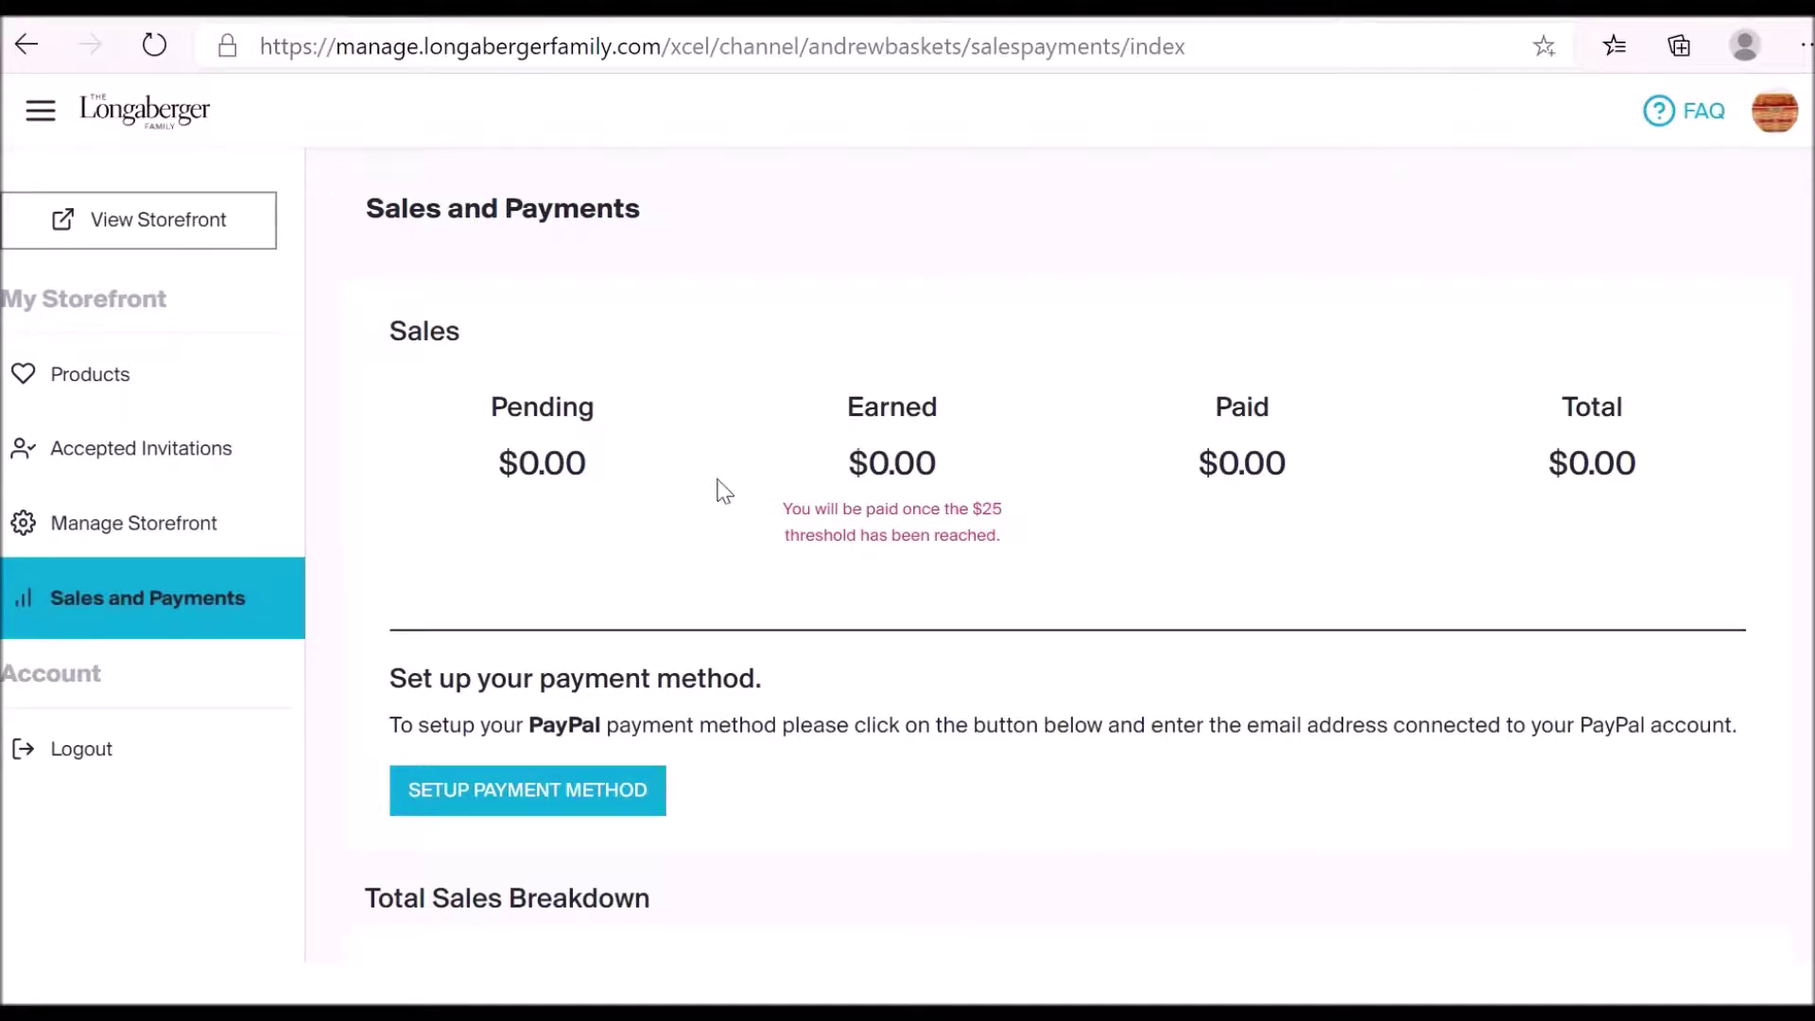
scroll(700, 537, down, 5)
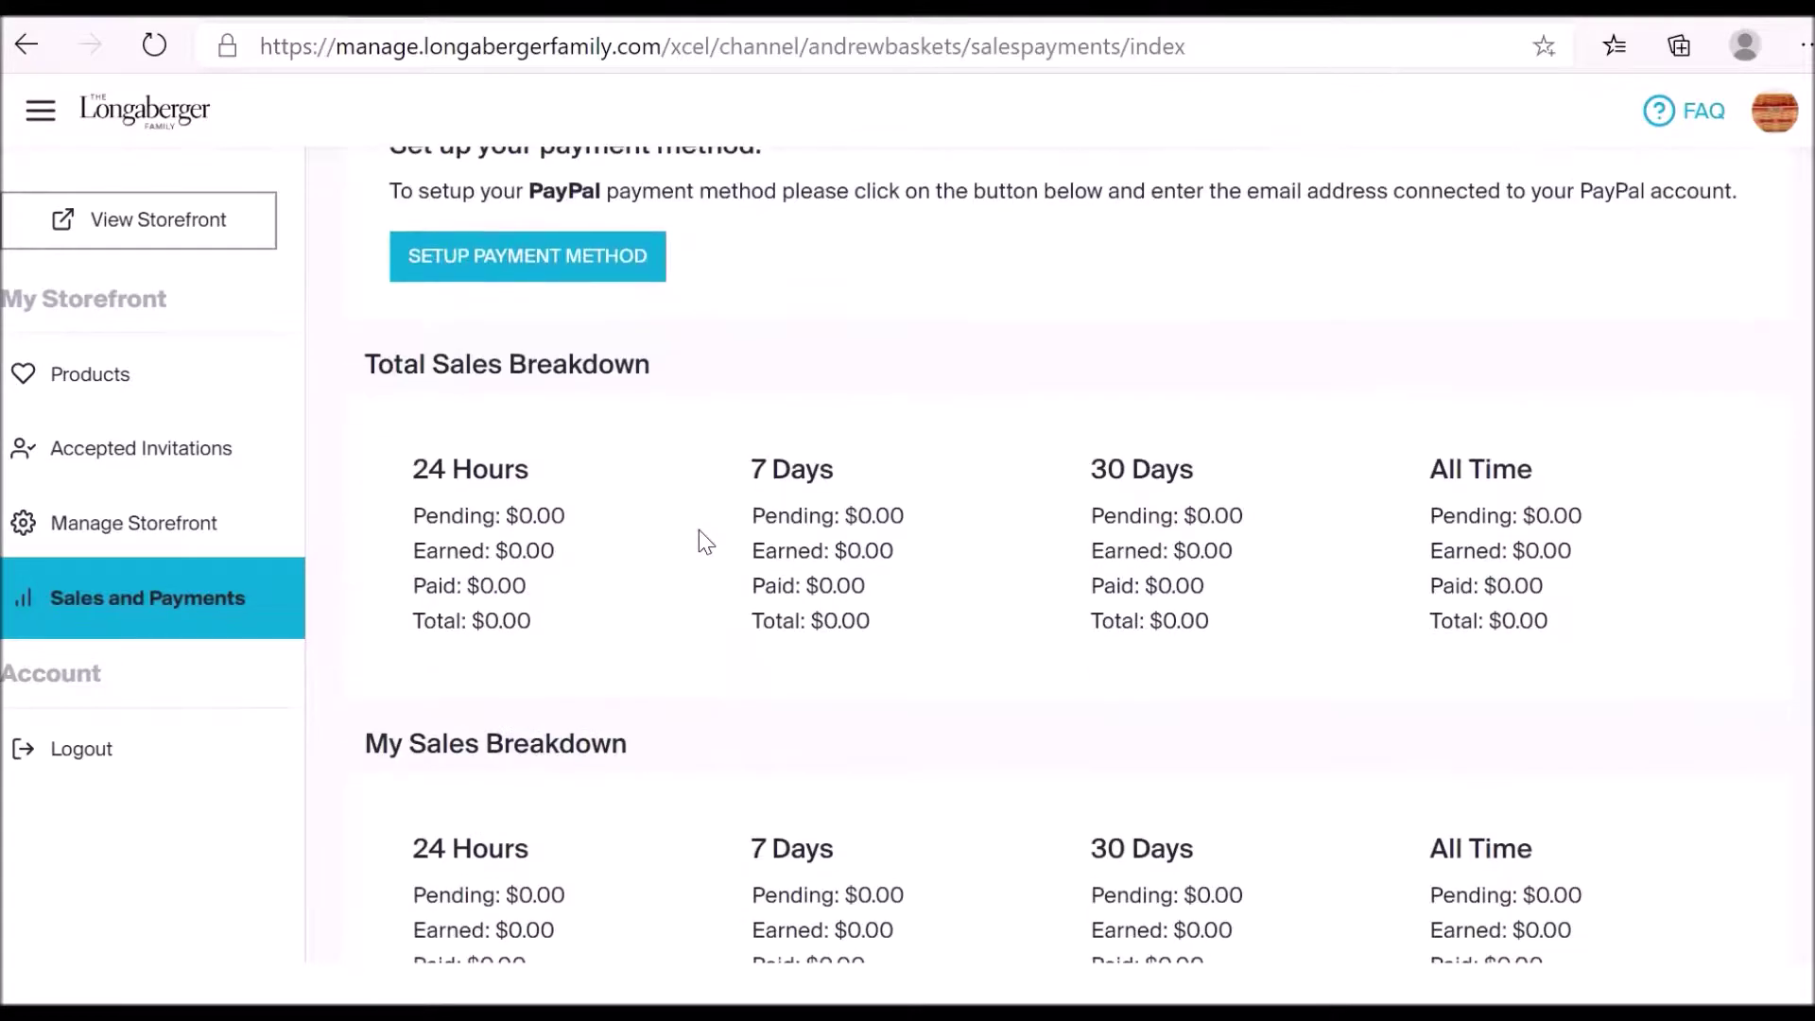
scroll(700, 530, up, 1)
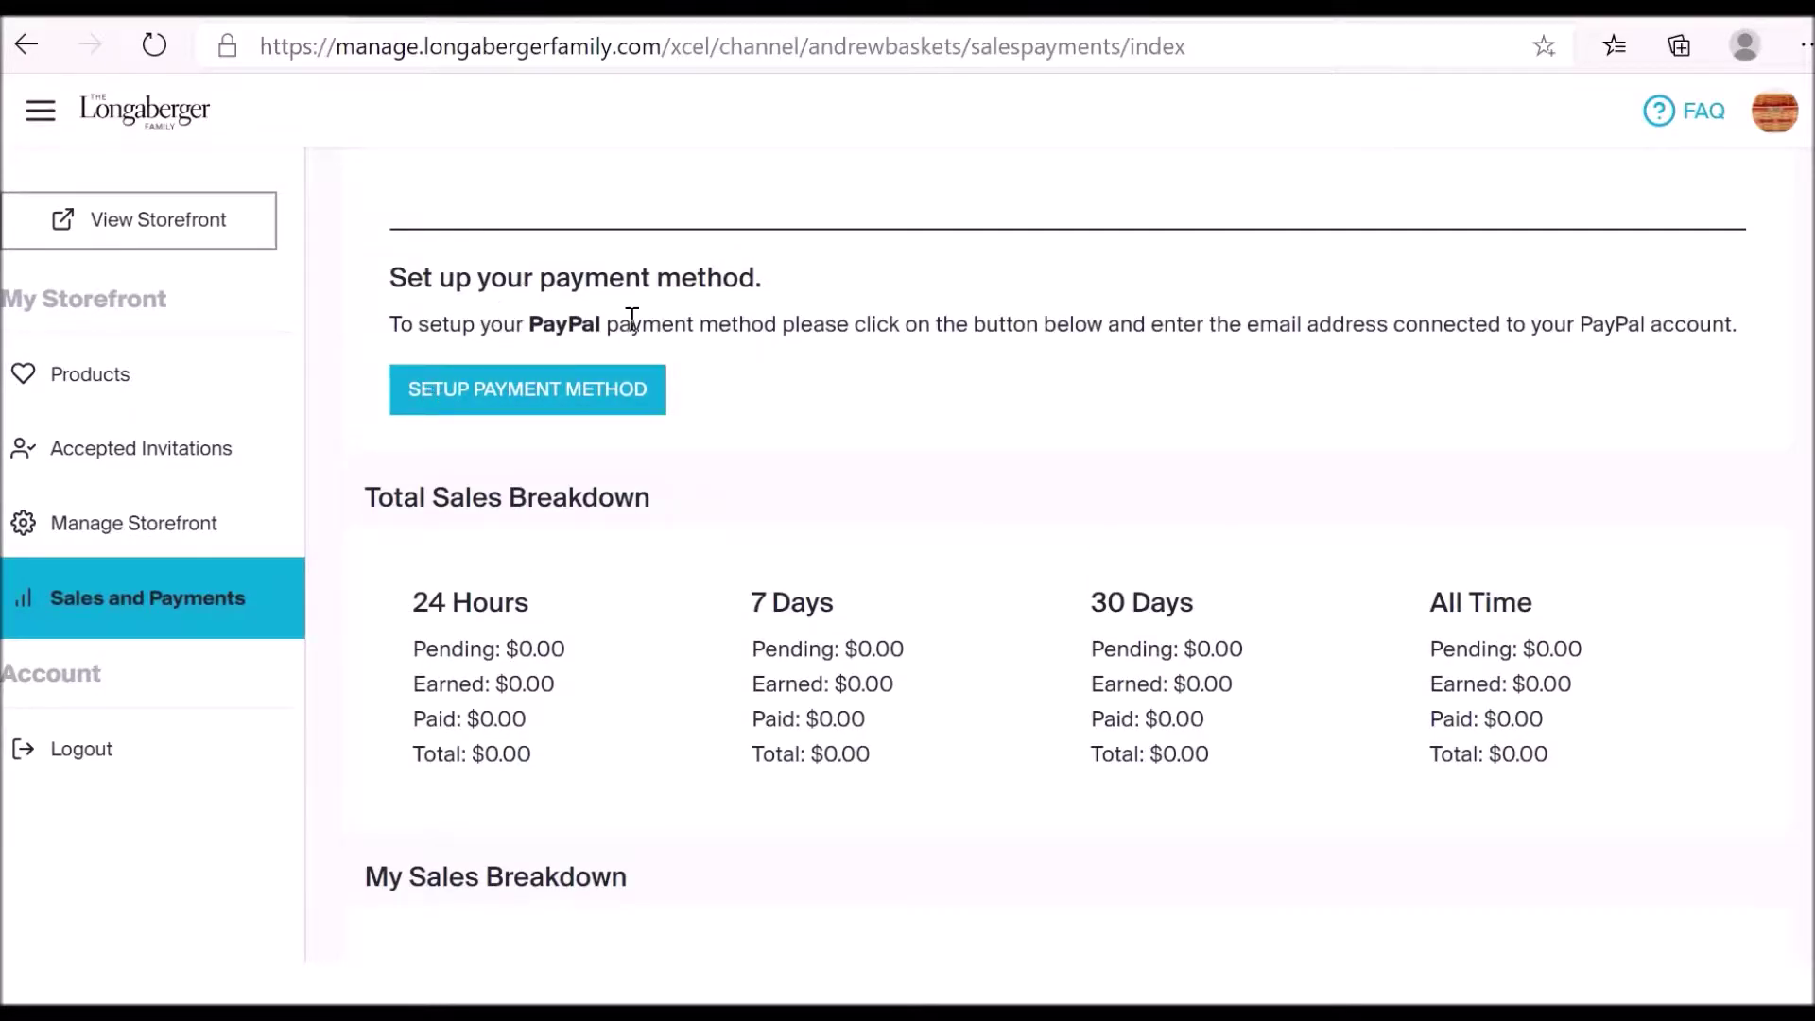
key(Tab)
click(649, 389)
- Review the Total, My Sales and SLM Sales breakdowns down to the Earnings Detail table
scroll(788, 409, down, 3)
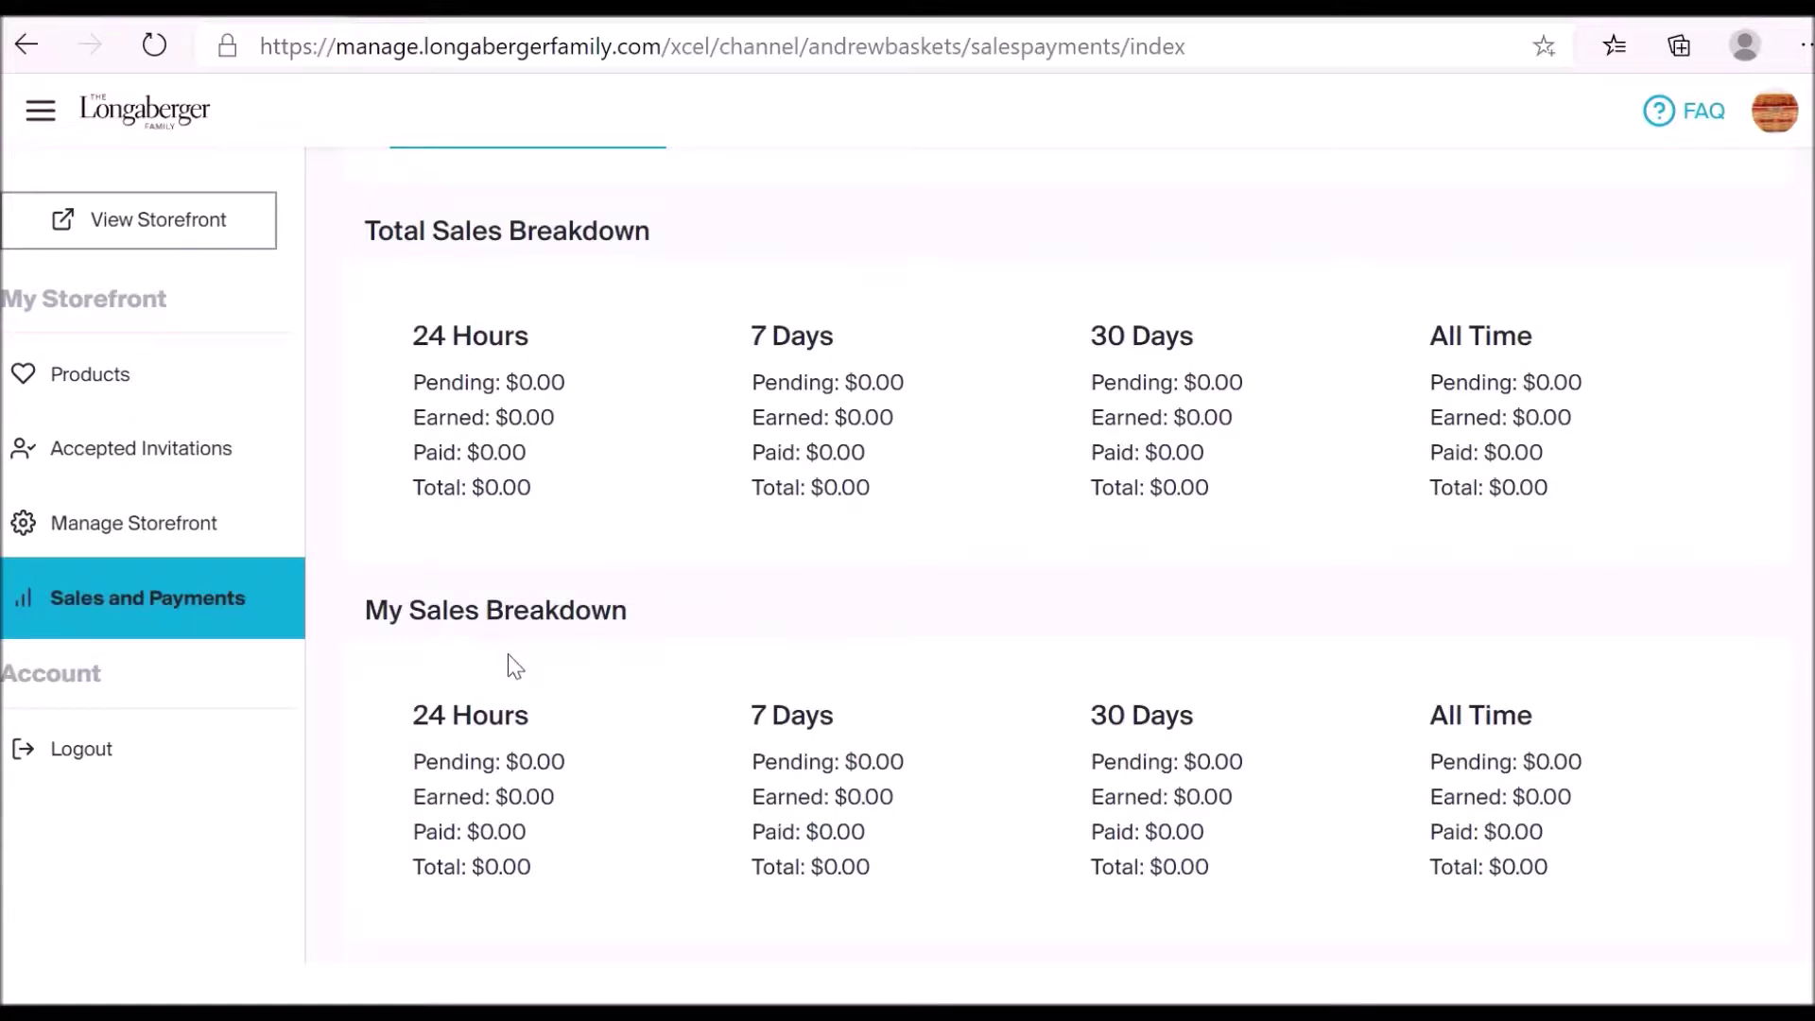
scroll(509, 660, down, 1)
scroll(517, 667, down, 1)
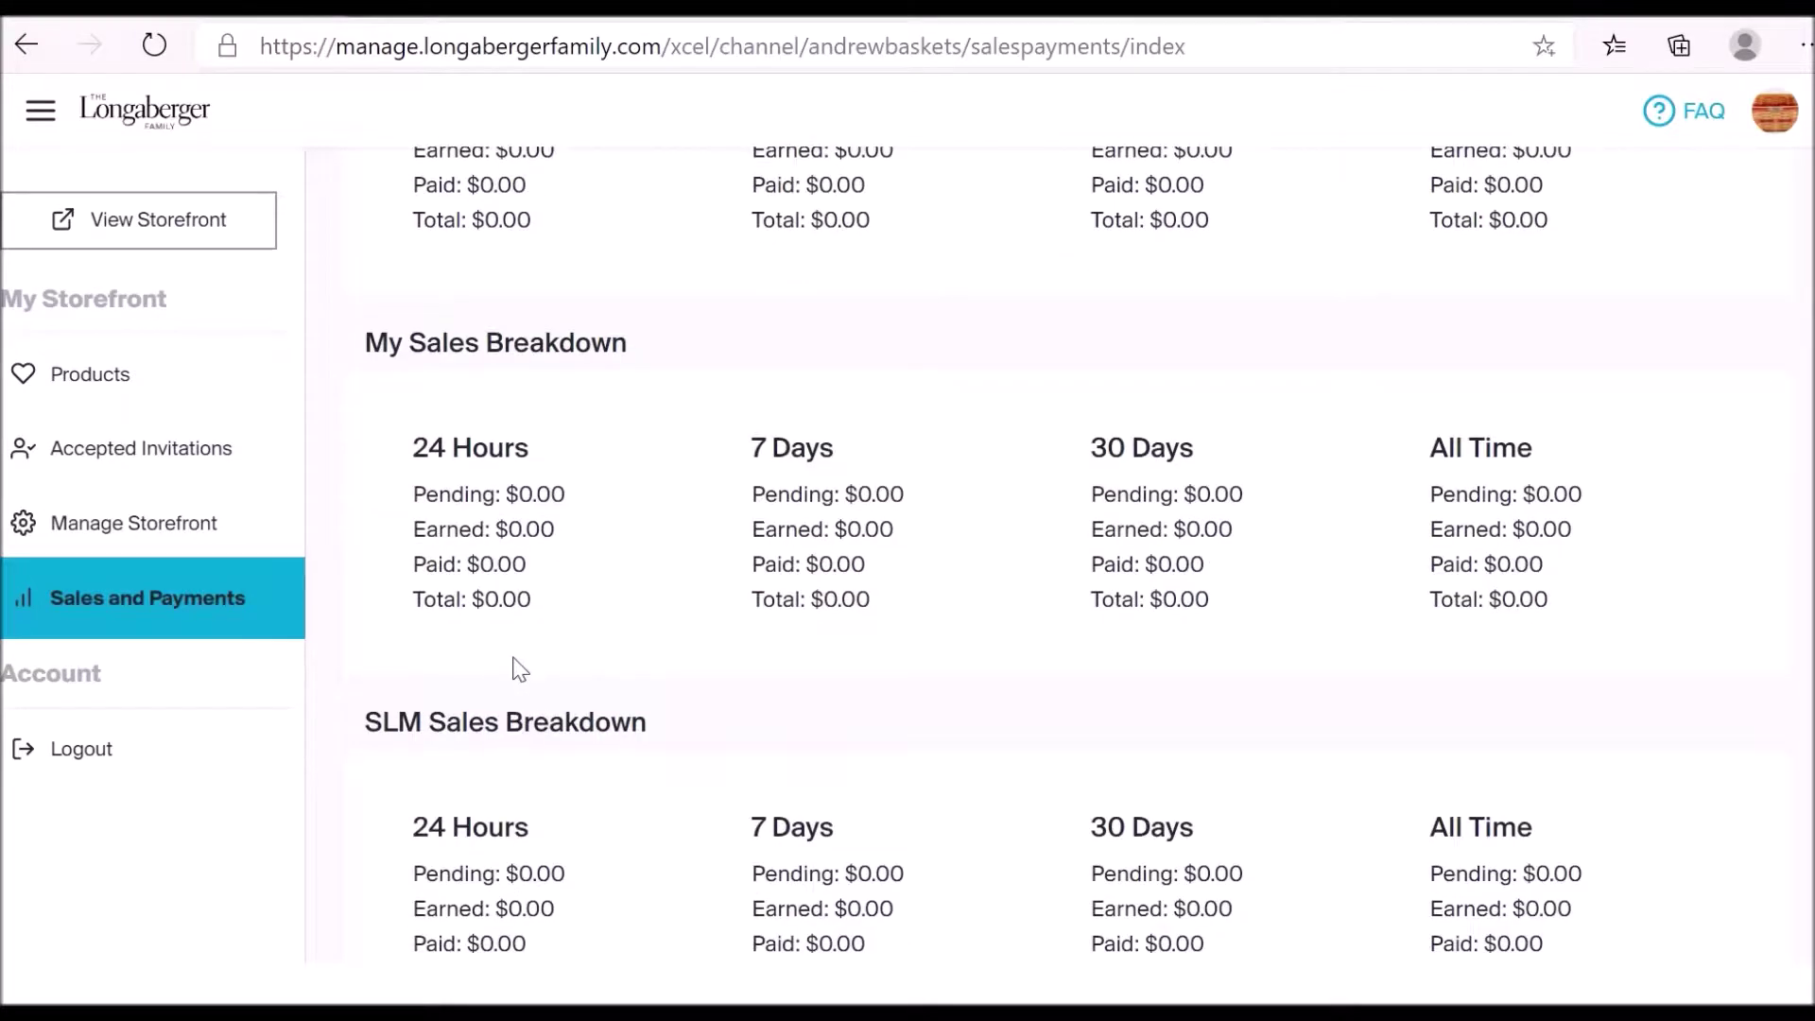
scroll(521, 667, down, 1)
scroll(523, 664, down, 2)
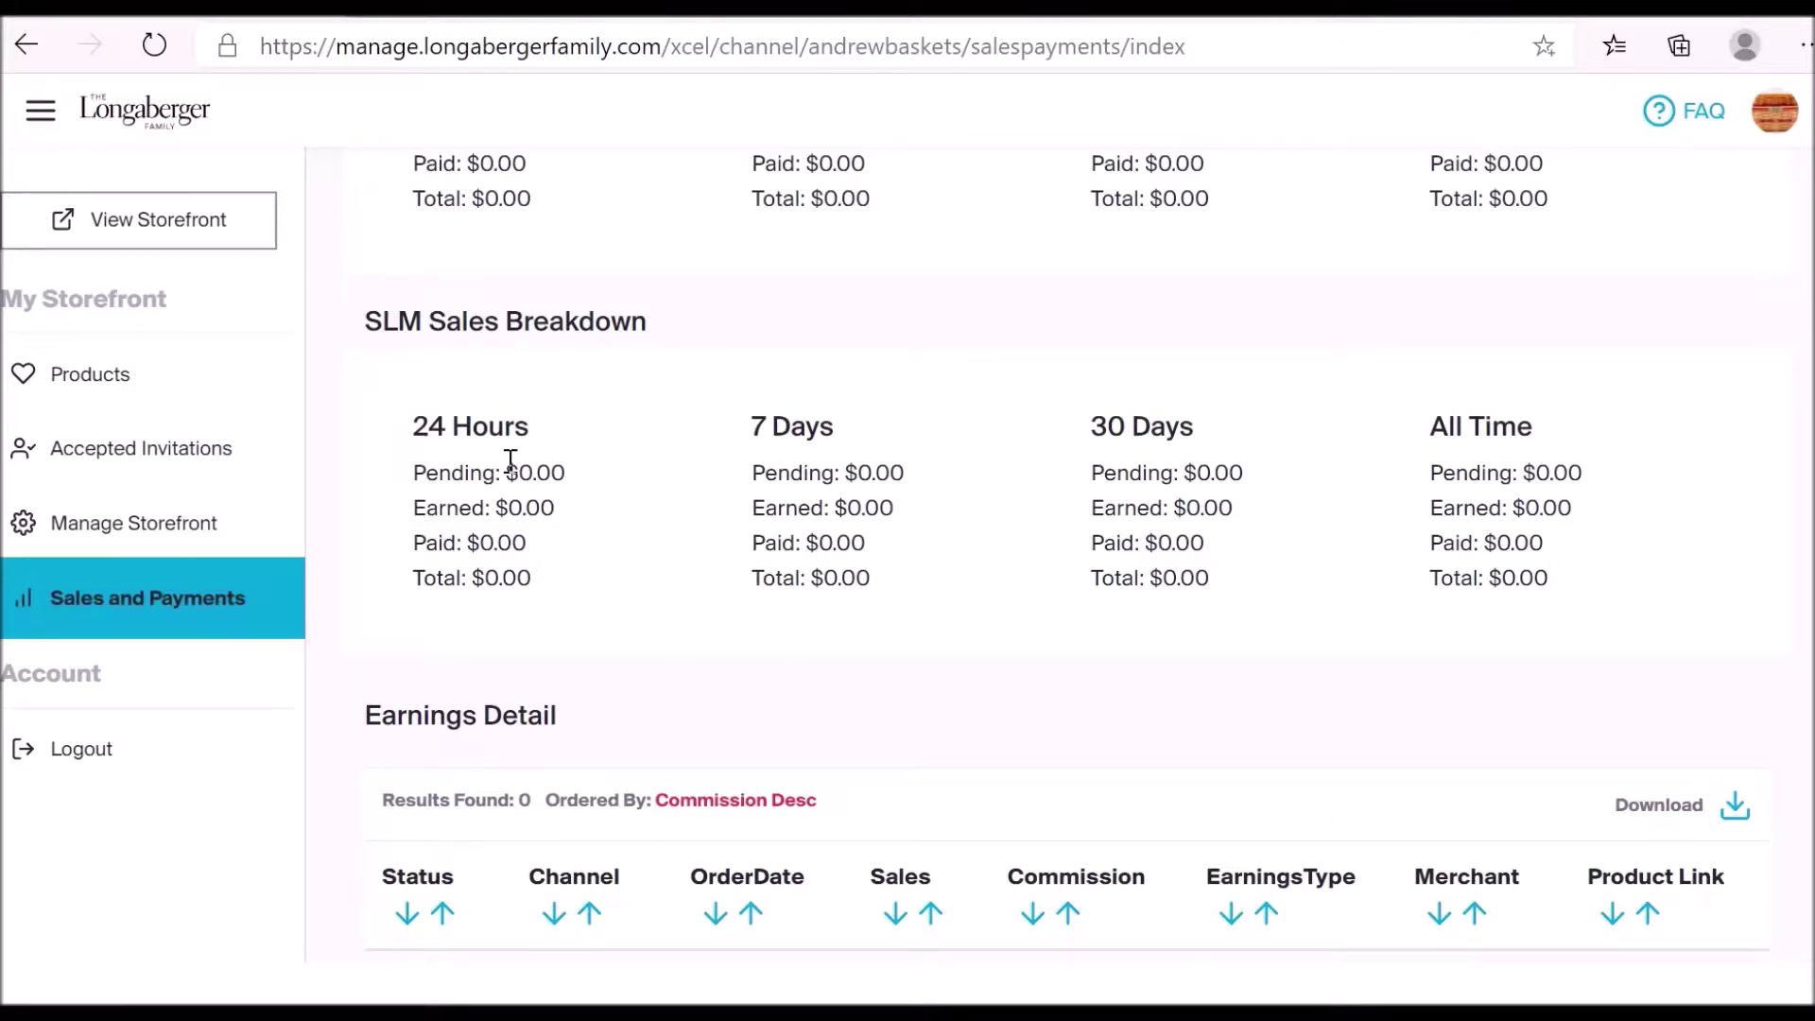
- Switch to Chrome and look over the products on the other account's public storefront
key(alt+Tab)
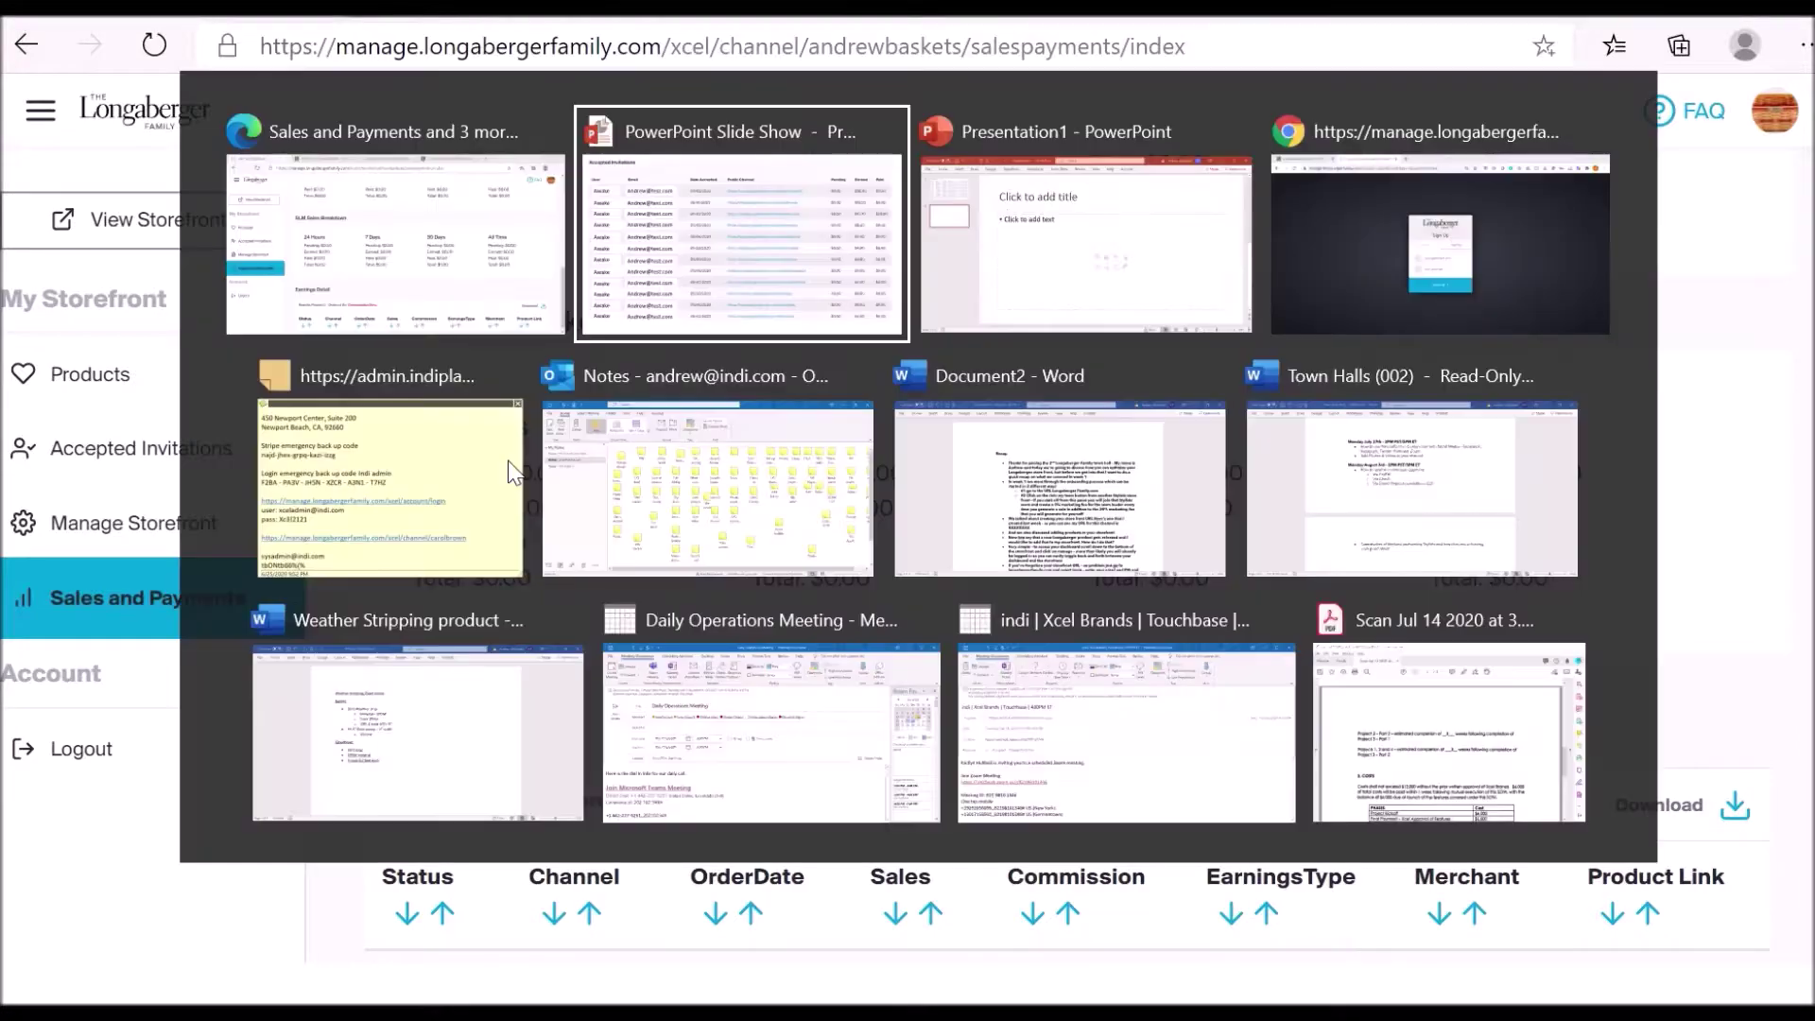
key(alt+Tab)
key(alt+Tab)
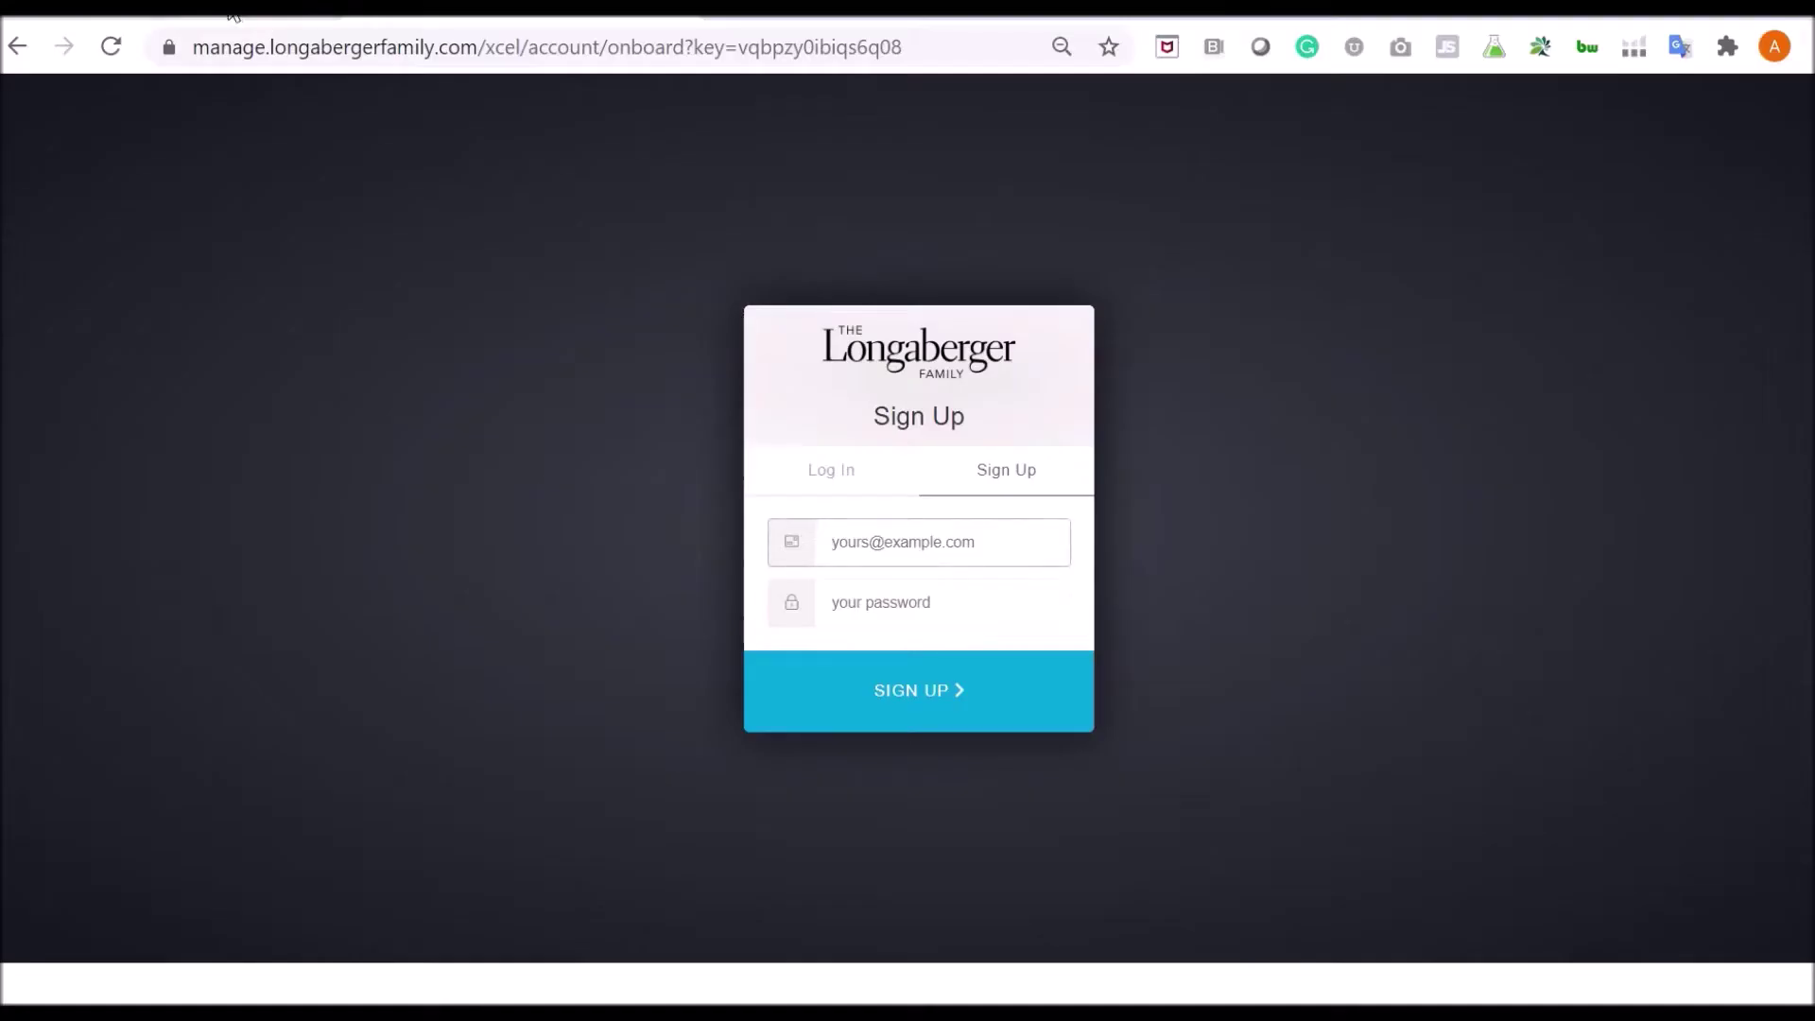
key(ctrl+Tab)
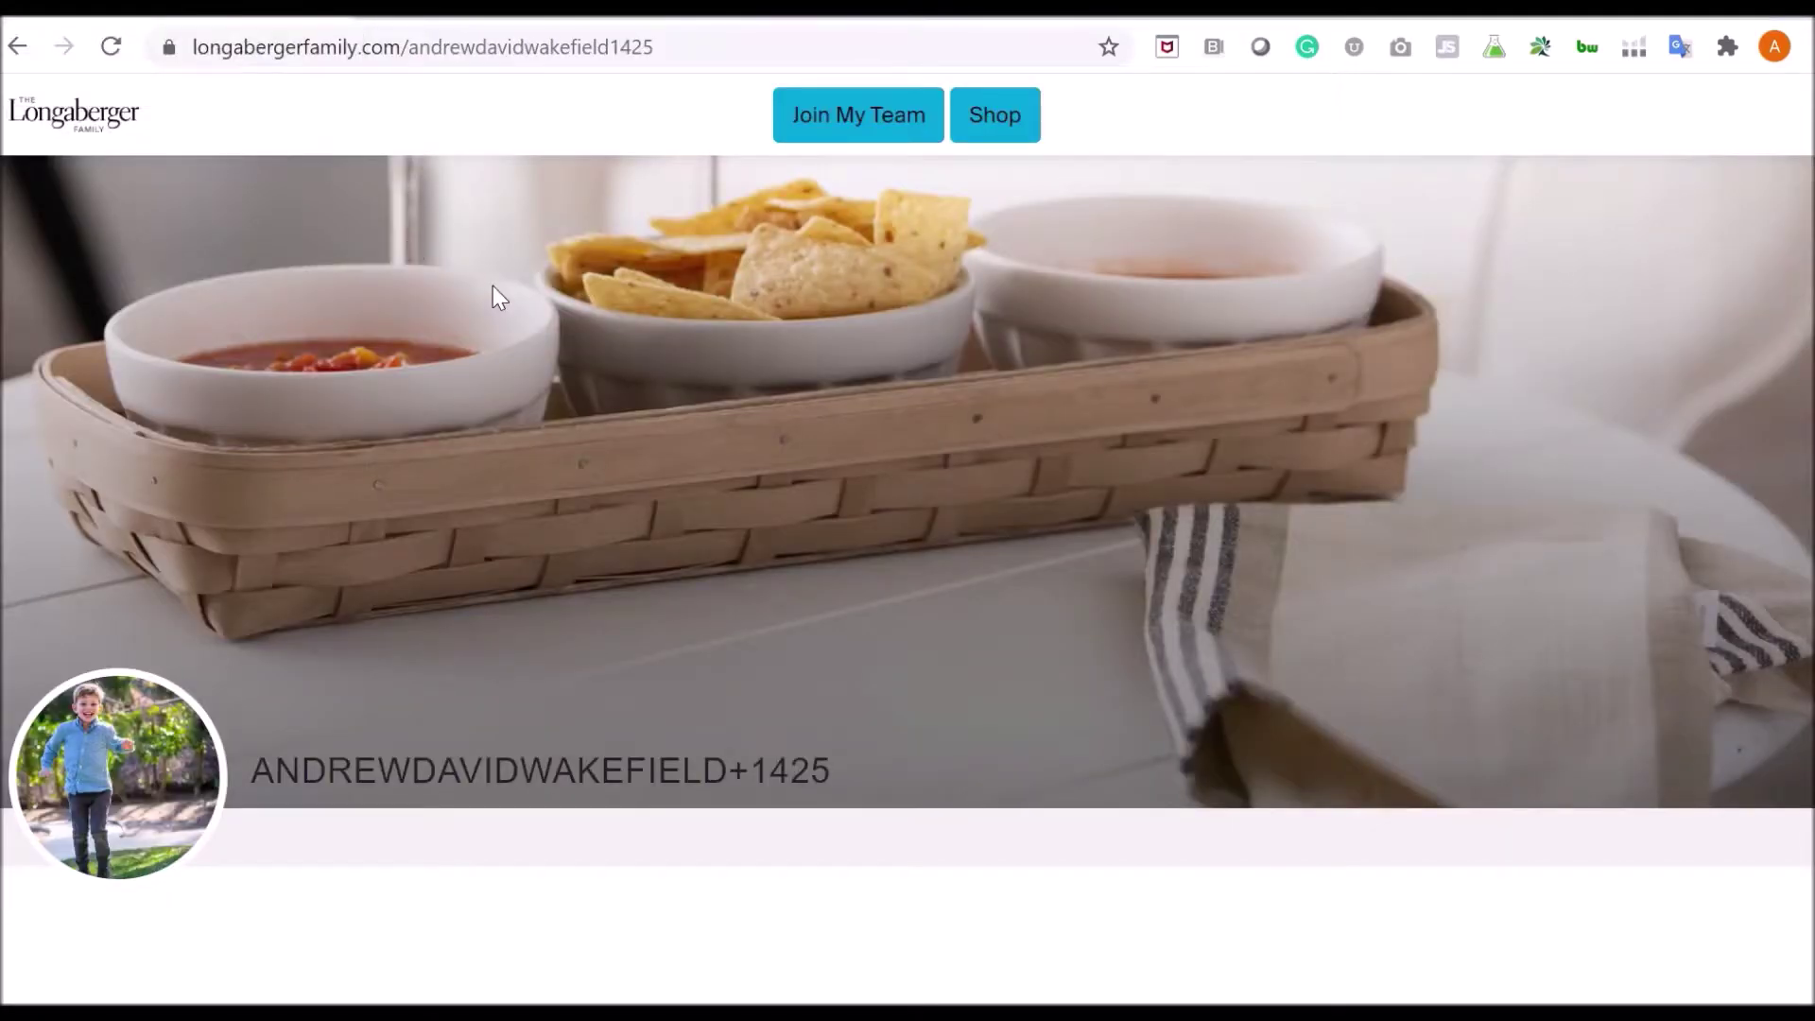
scroll(492, 294, down, 15)
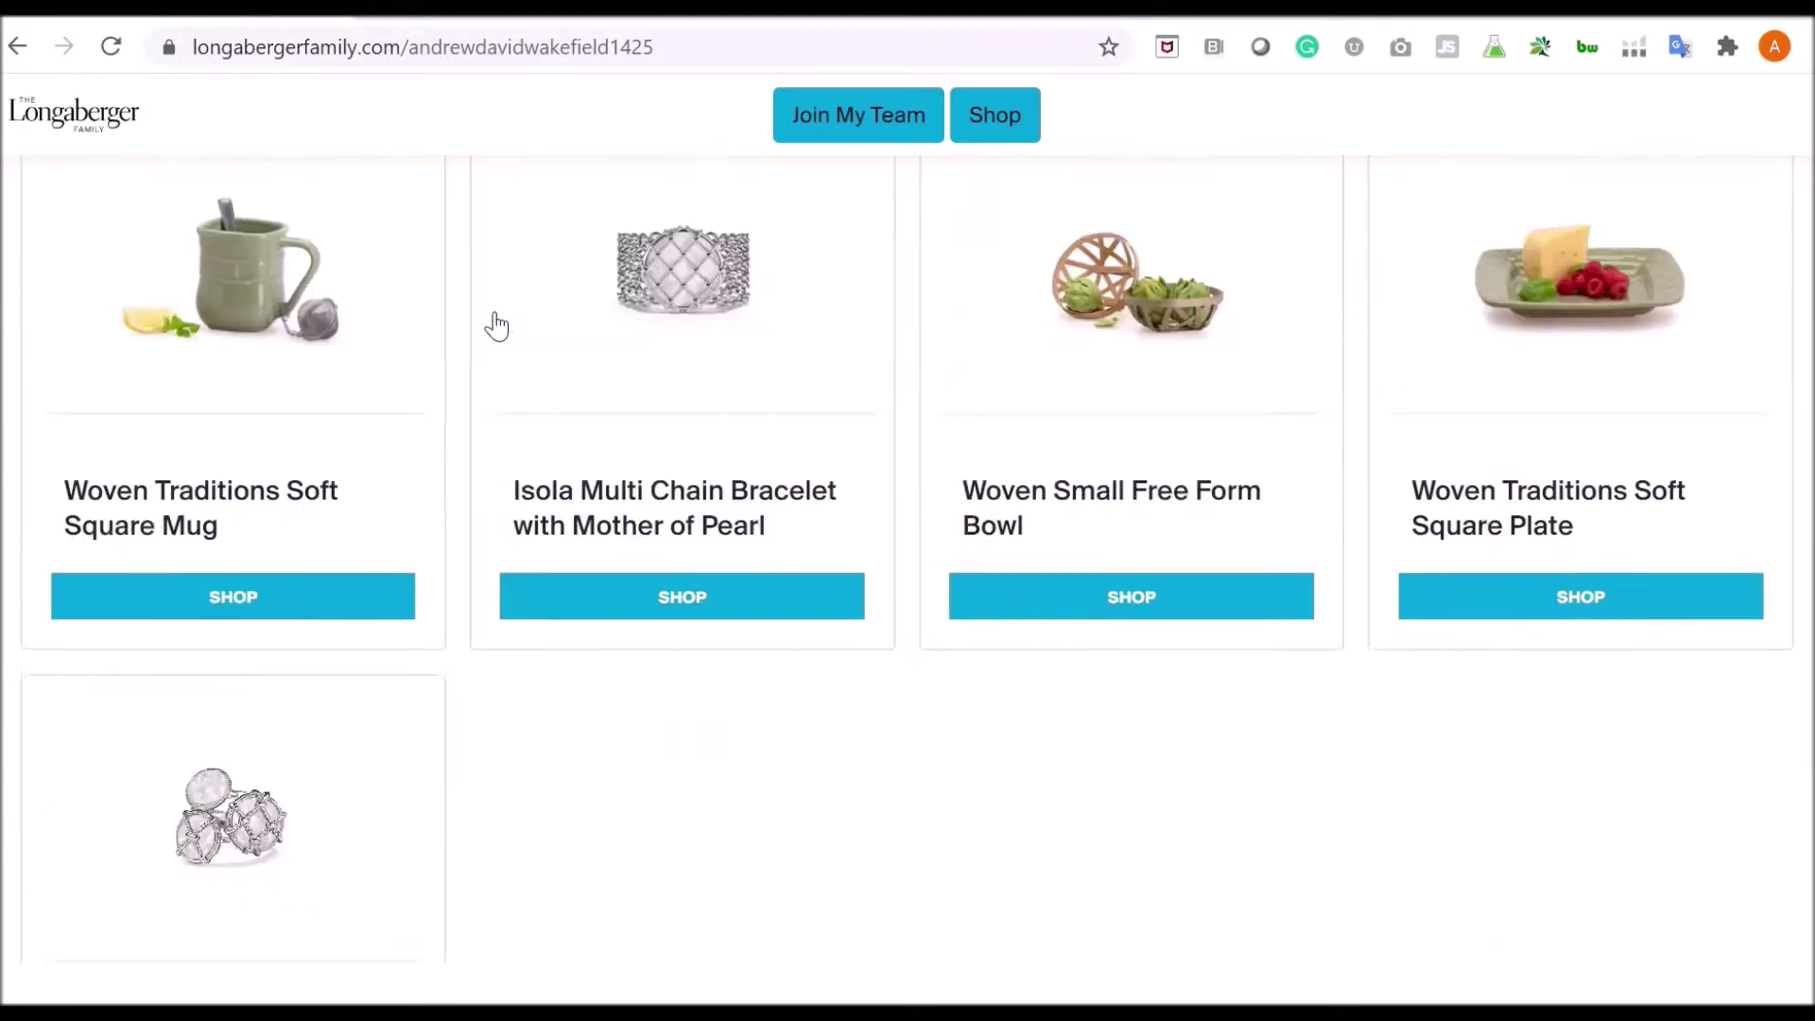
- Return to the account's storefront management and open Sales and Payments to examine the sales amounts and PayPal payment setup
scroll(496, 326, down, 6)
click(879, 698)
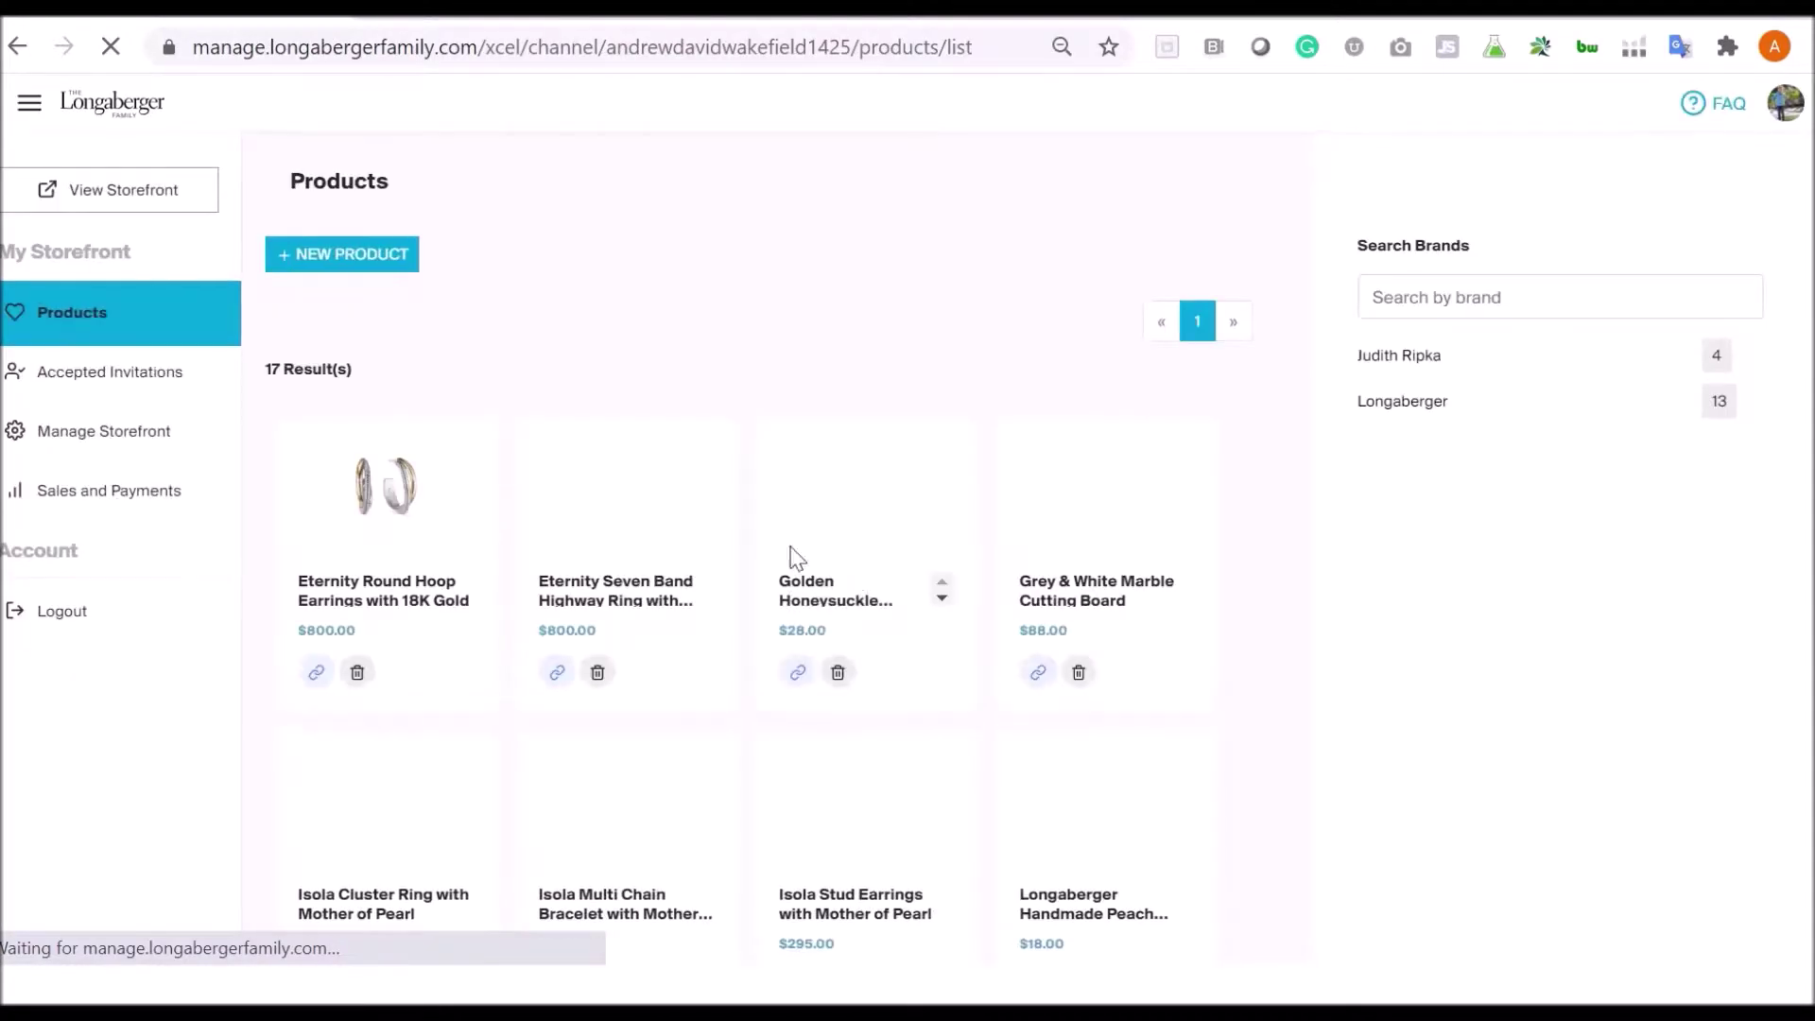
click(85, 507)
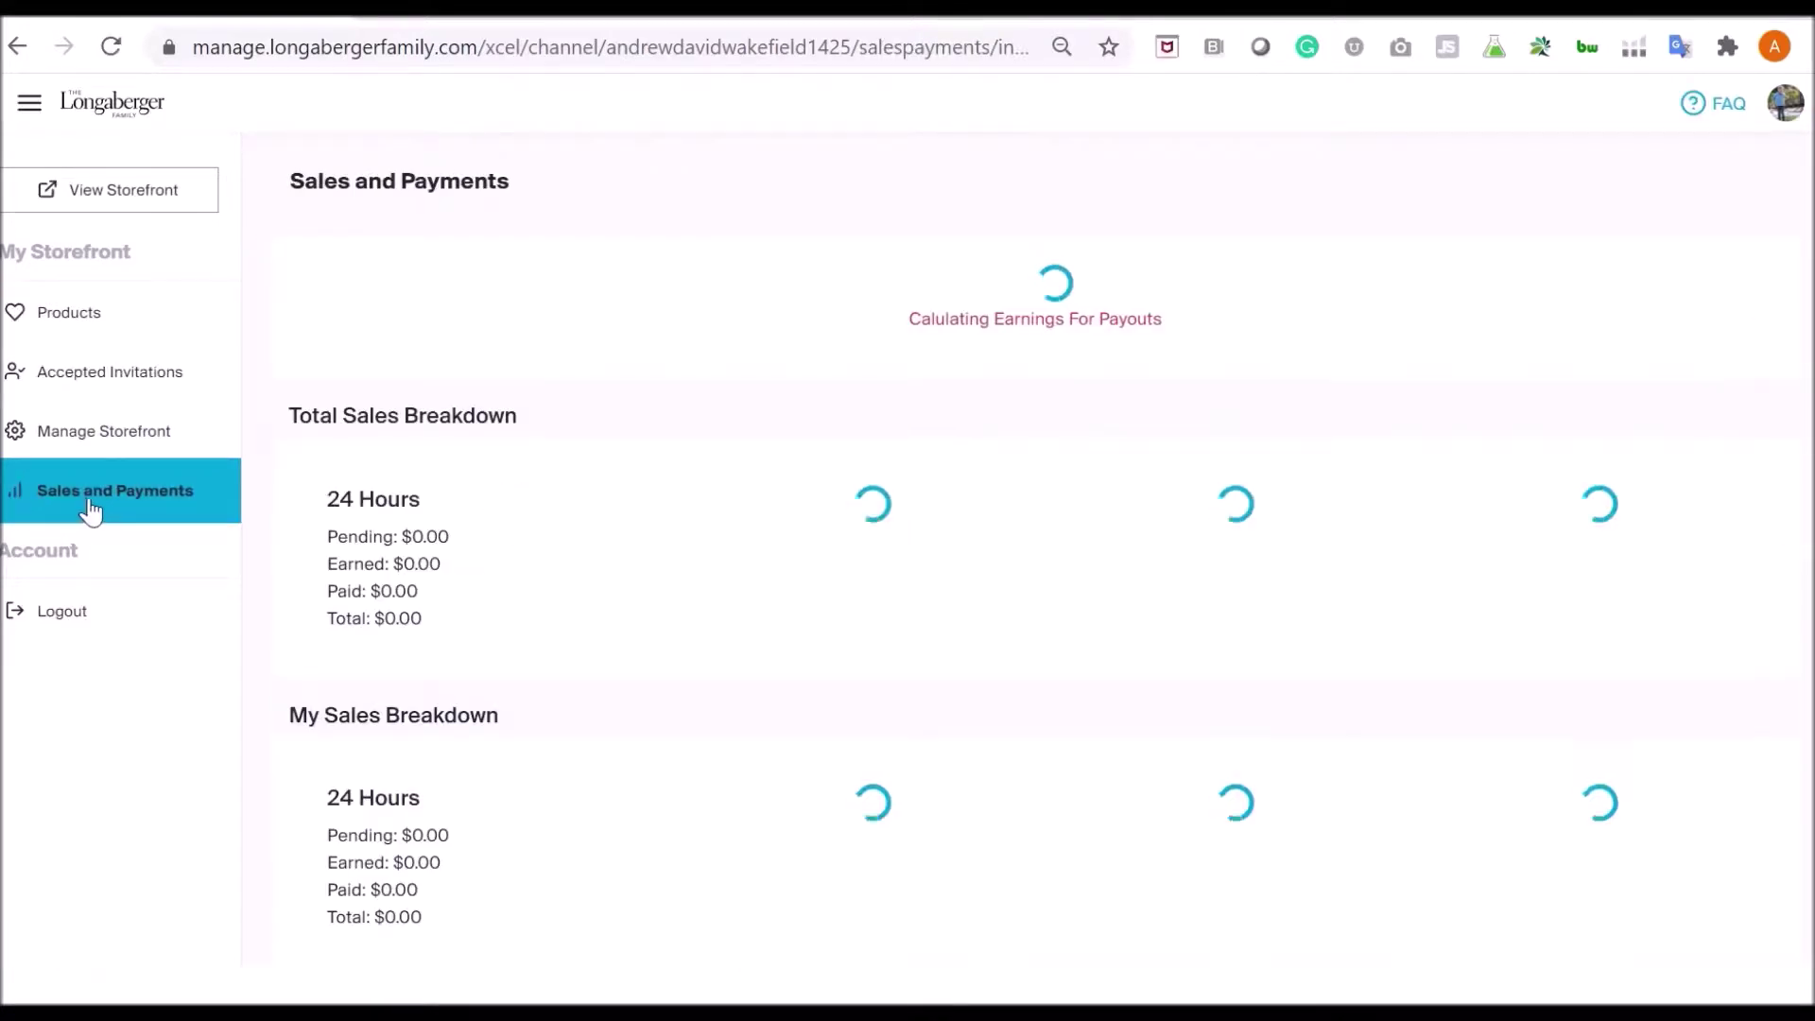
scroll(638, 511, down, 2)
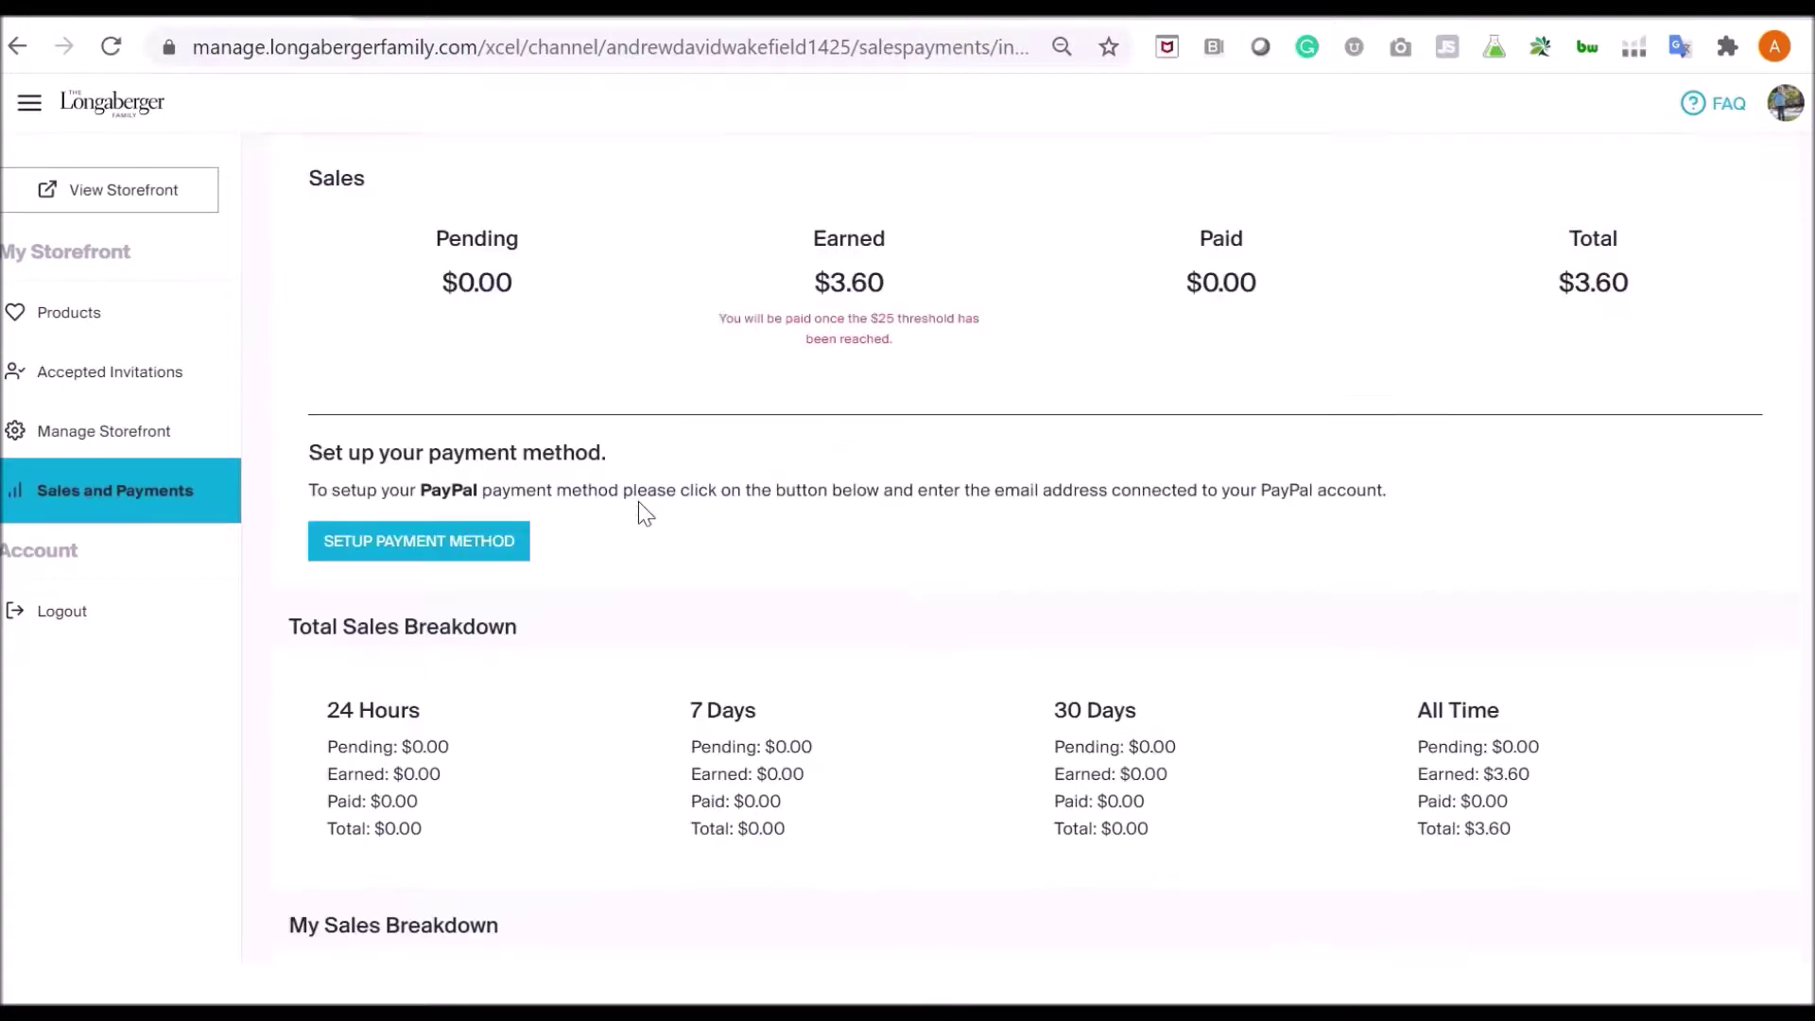
scroll(638, 503, up, 2)
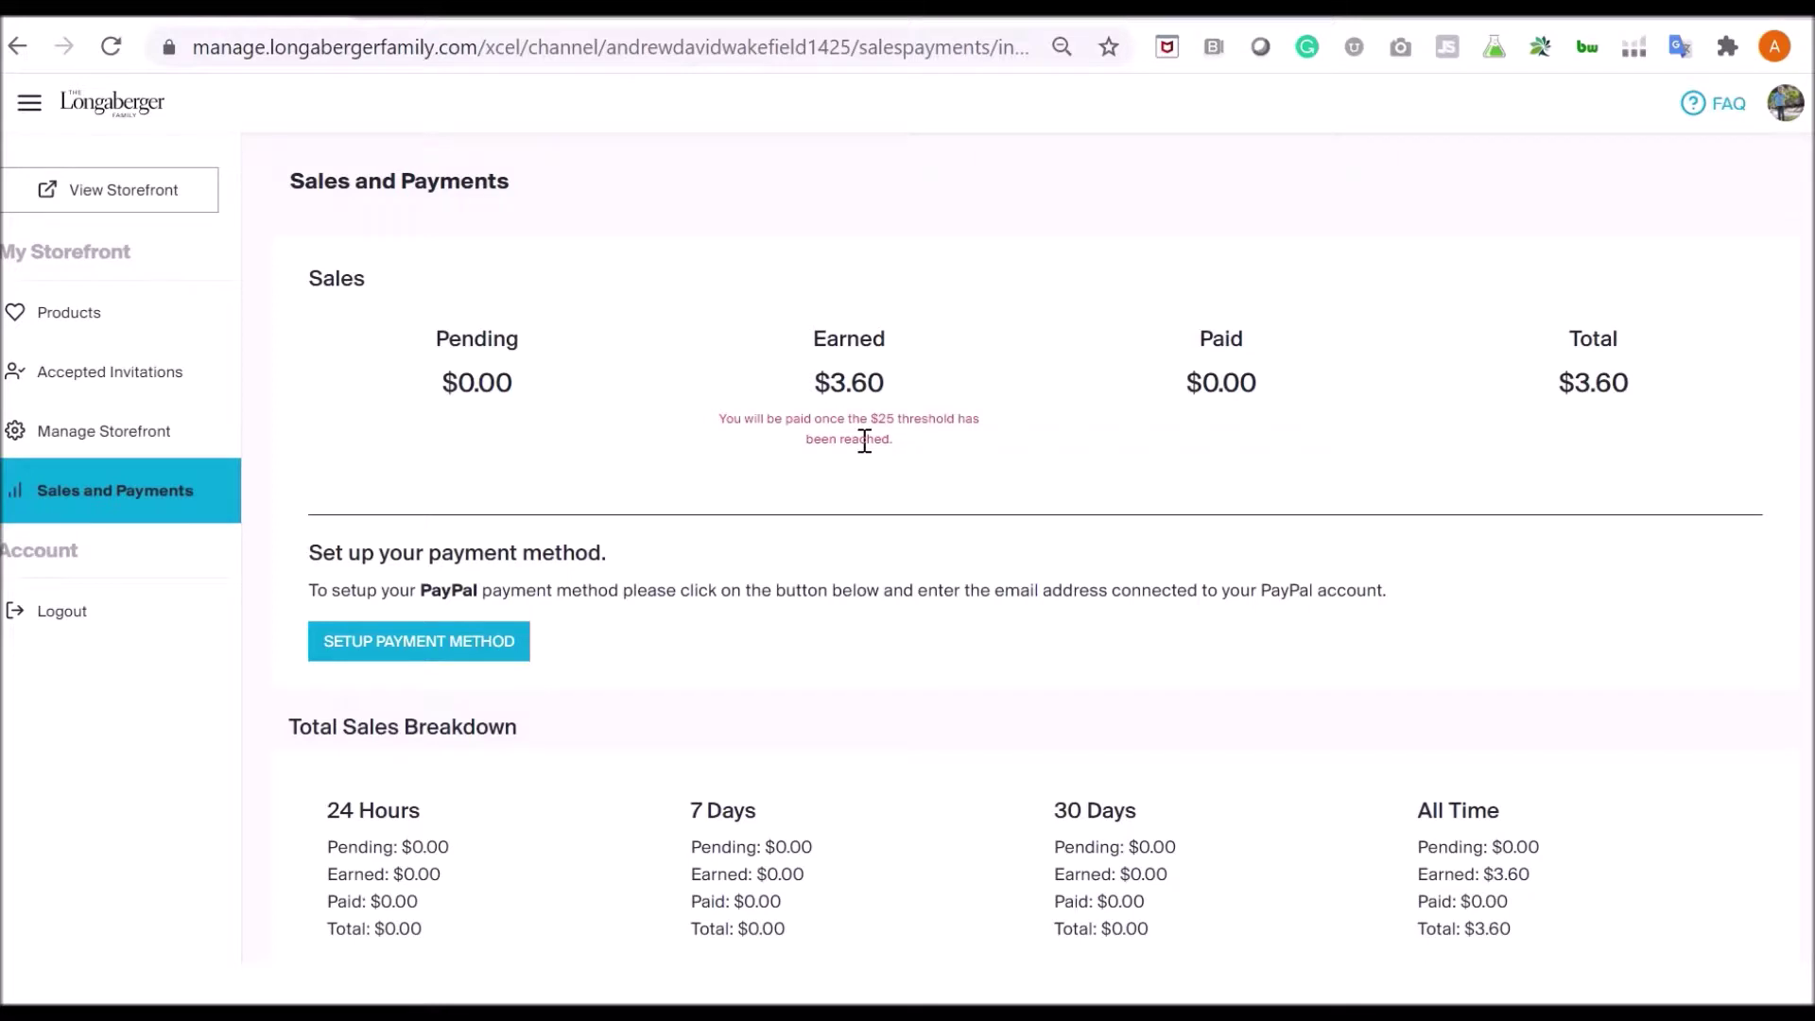
- Review the sales breakdowns, highlight the All Time total under My Sales Breakdown, and return to the earned amount and payout threshold
scroll(847, 458, down, 3)
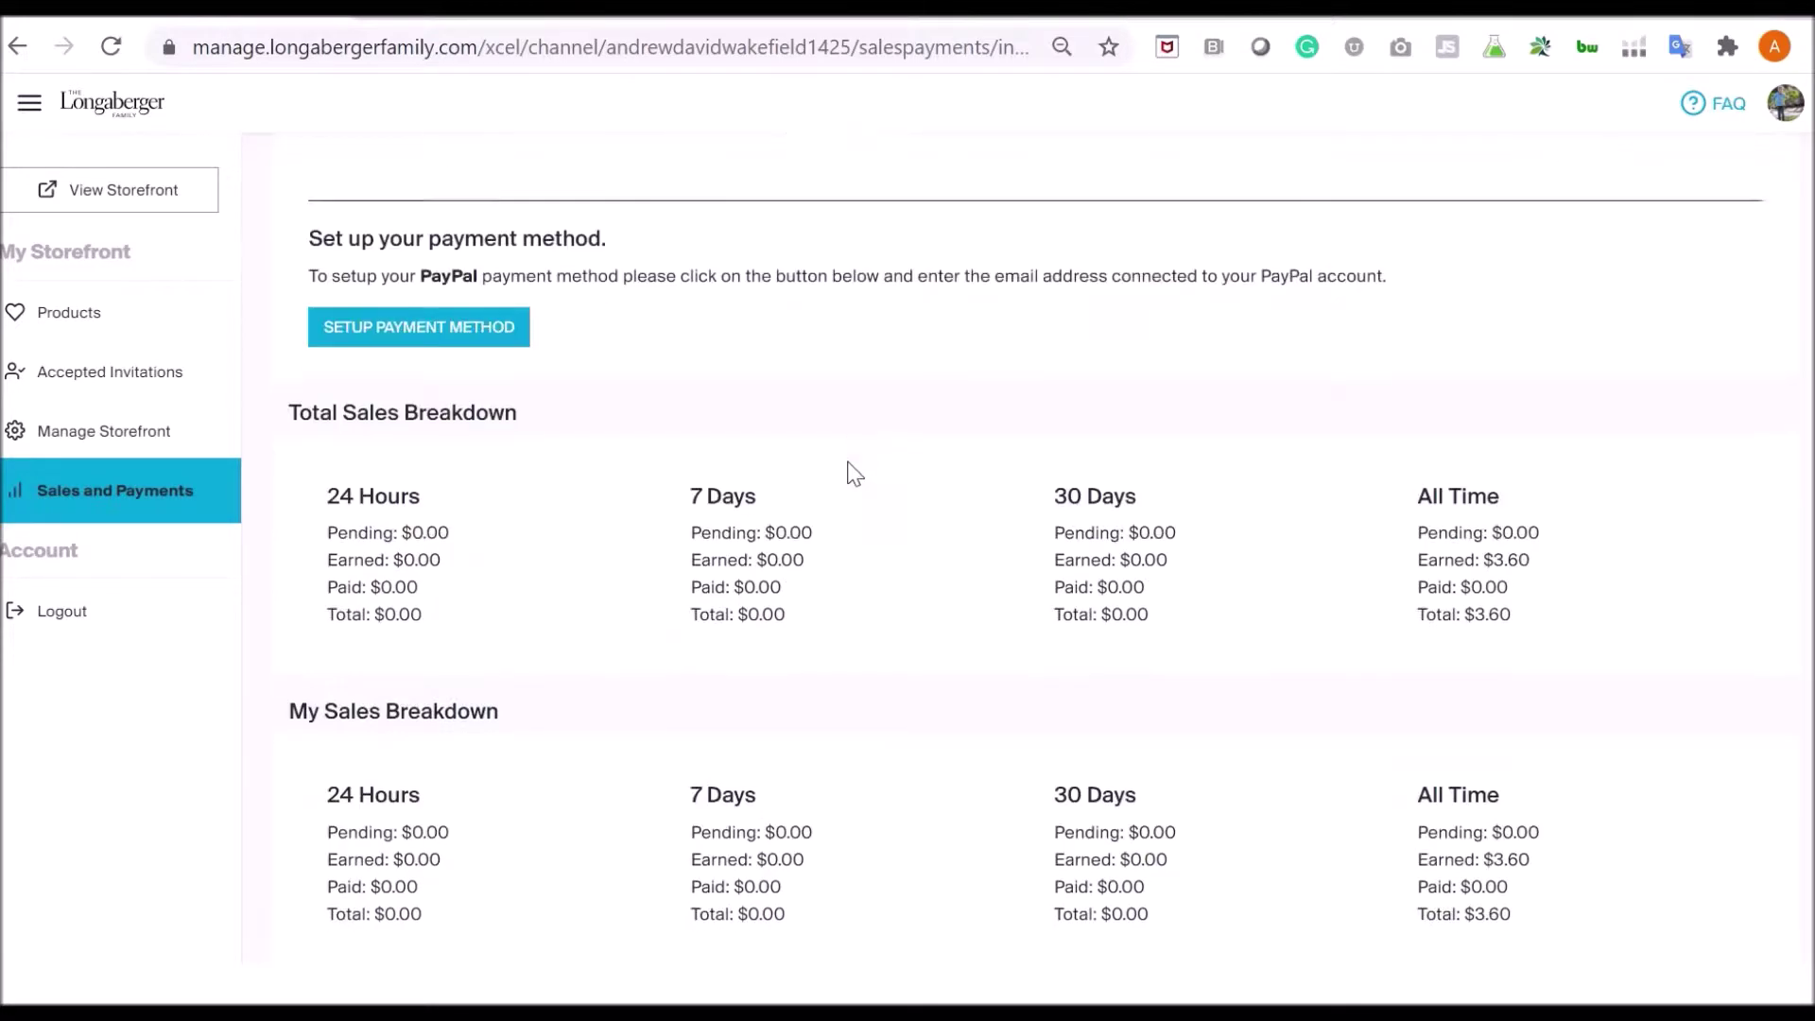
scroll(855, 473, down, 6)
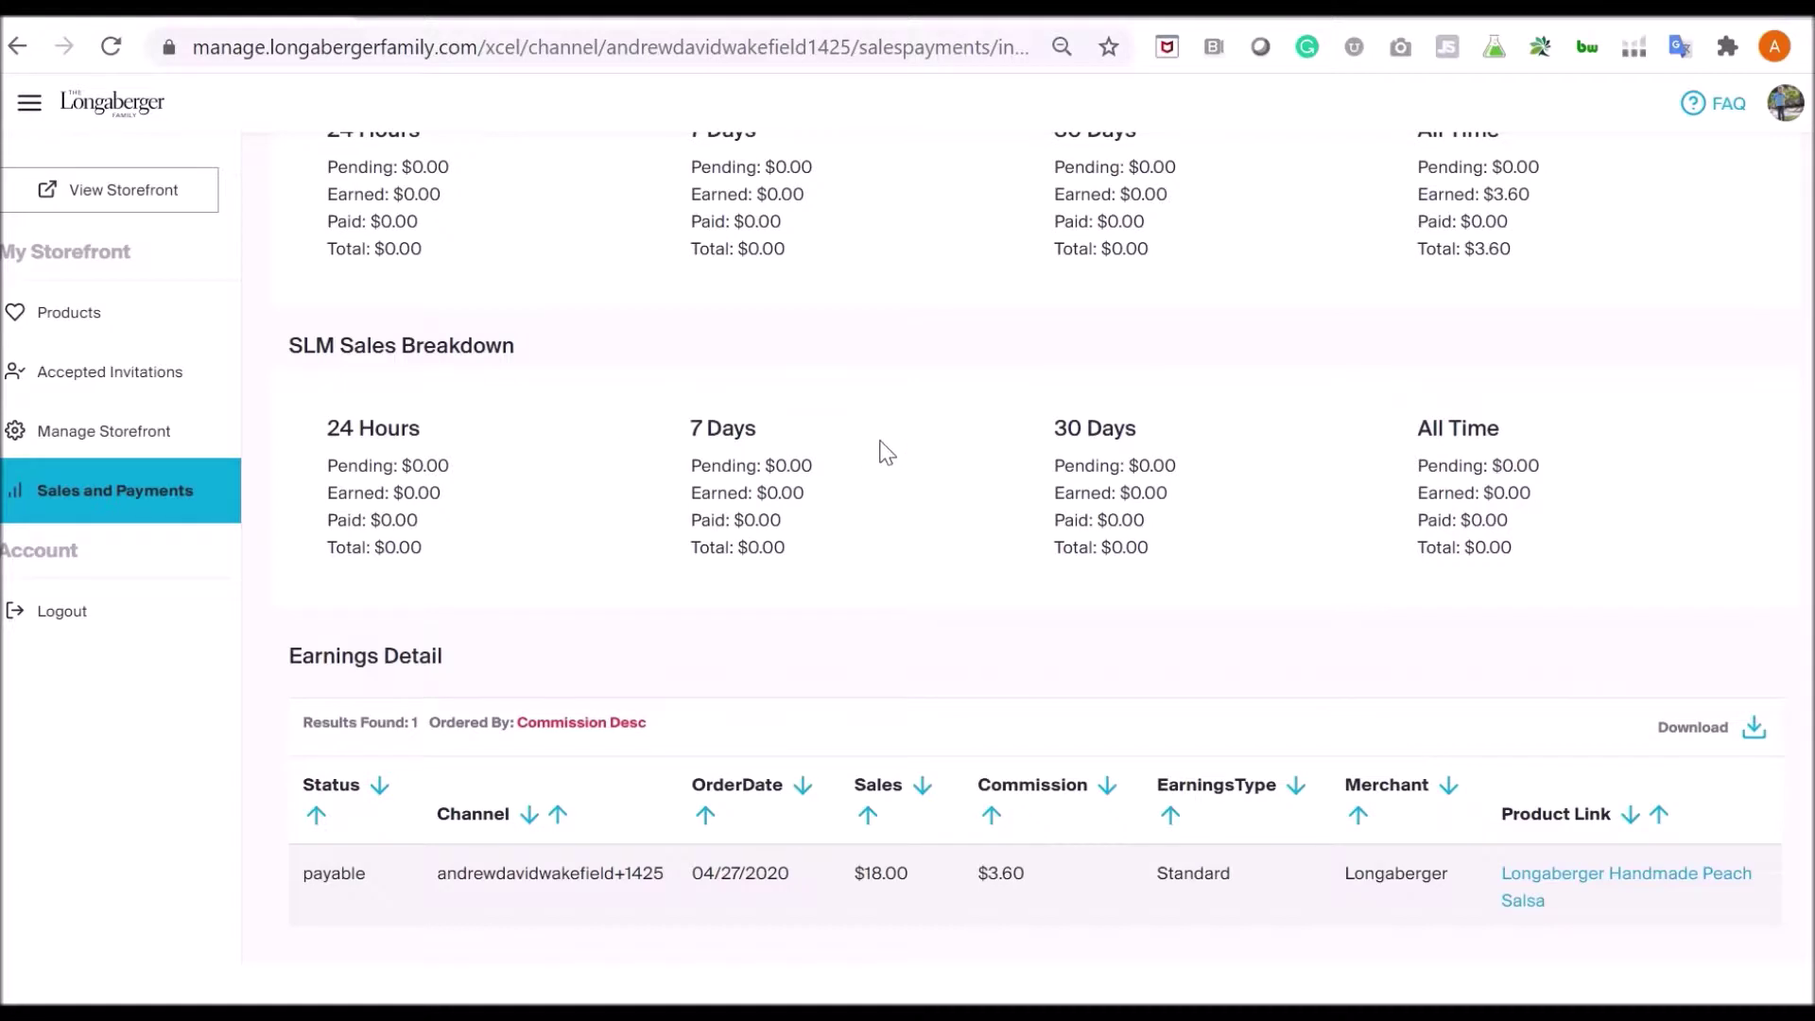
scroll(898, 473, up, 2)
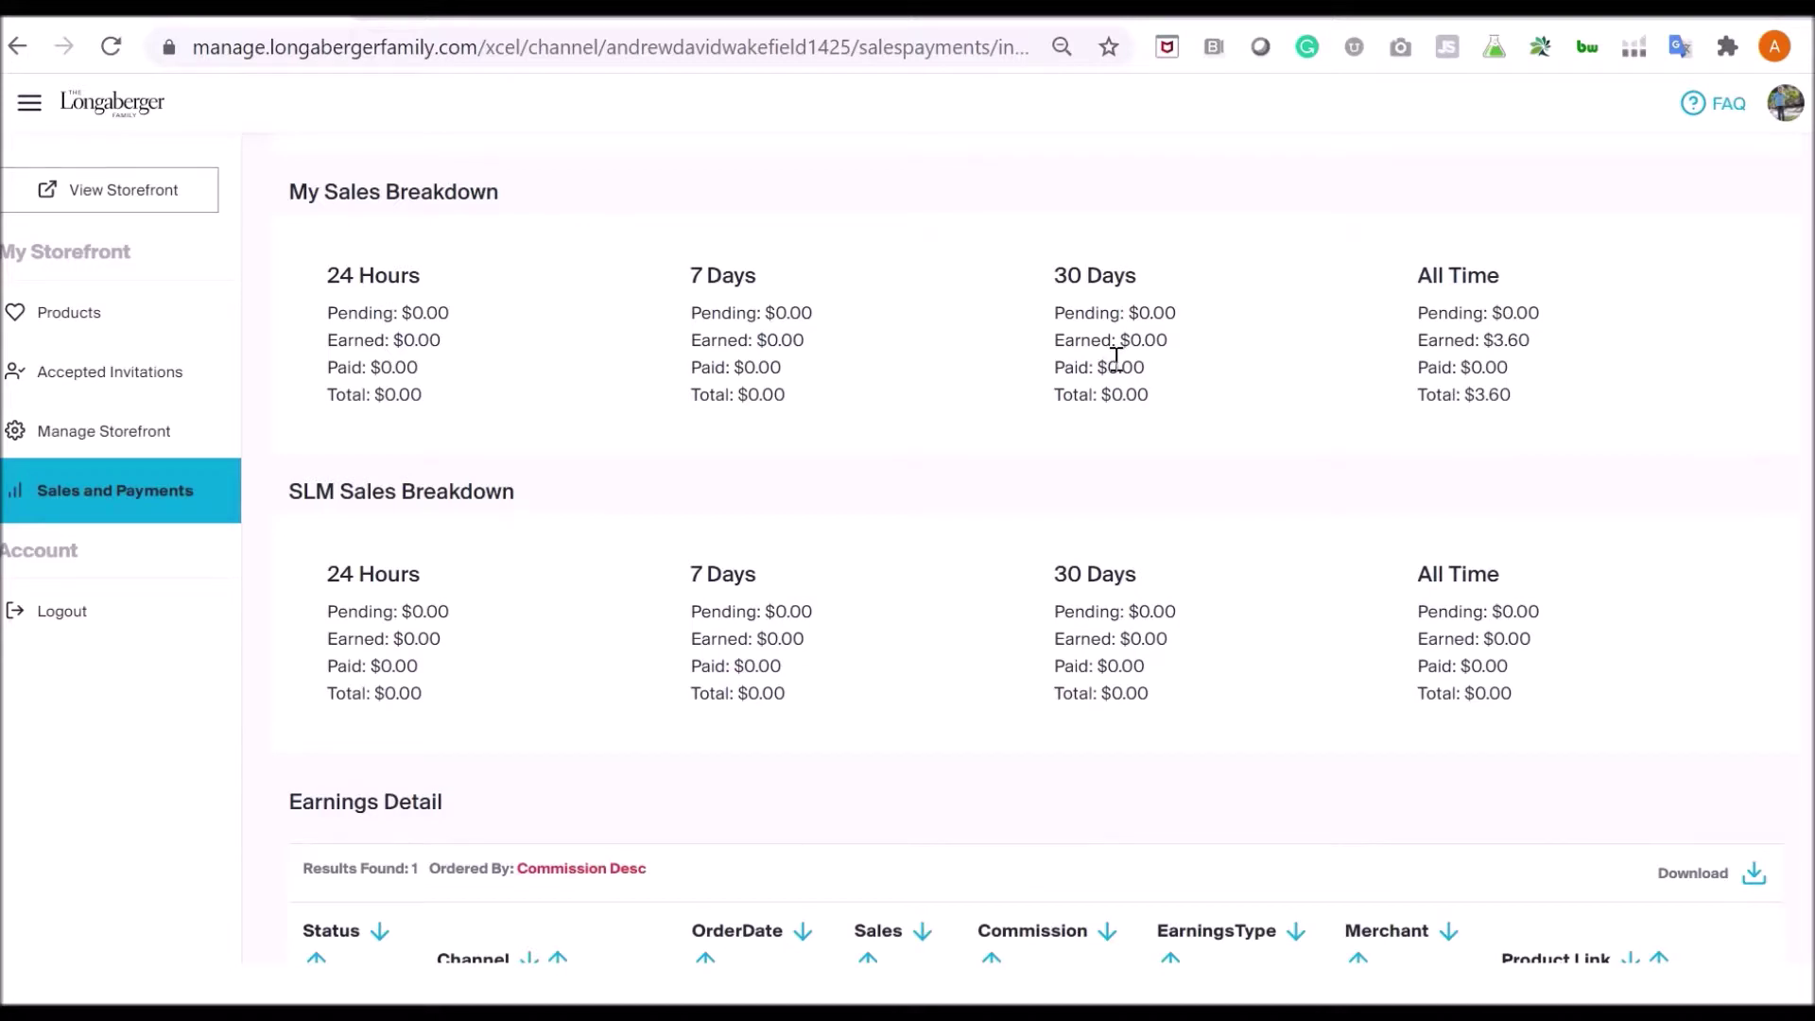
drag(1418, 395, 1508, 395)
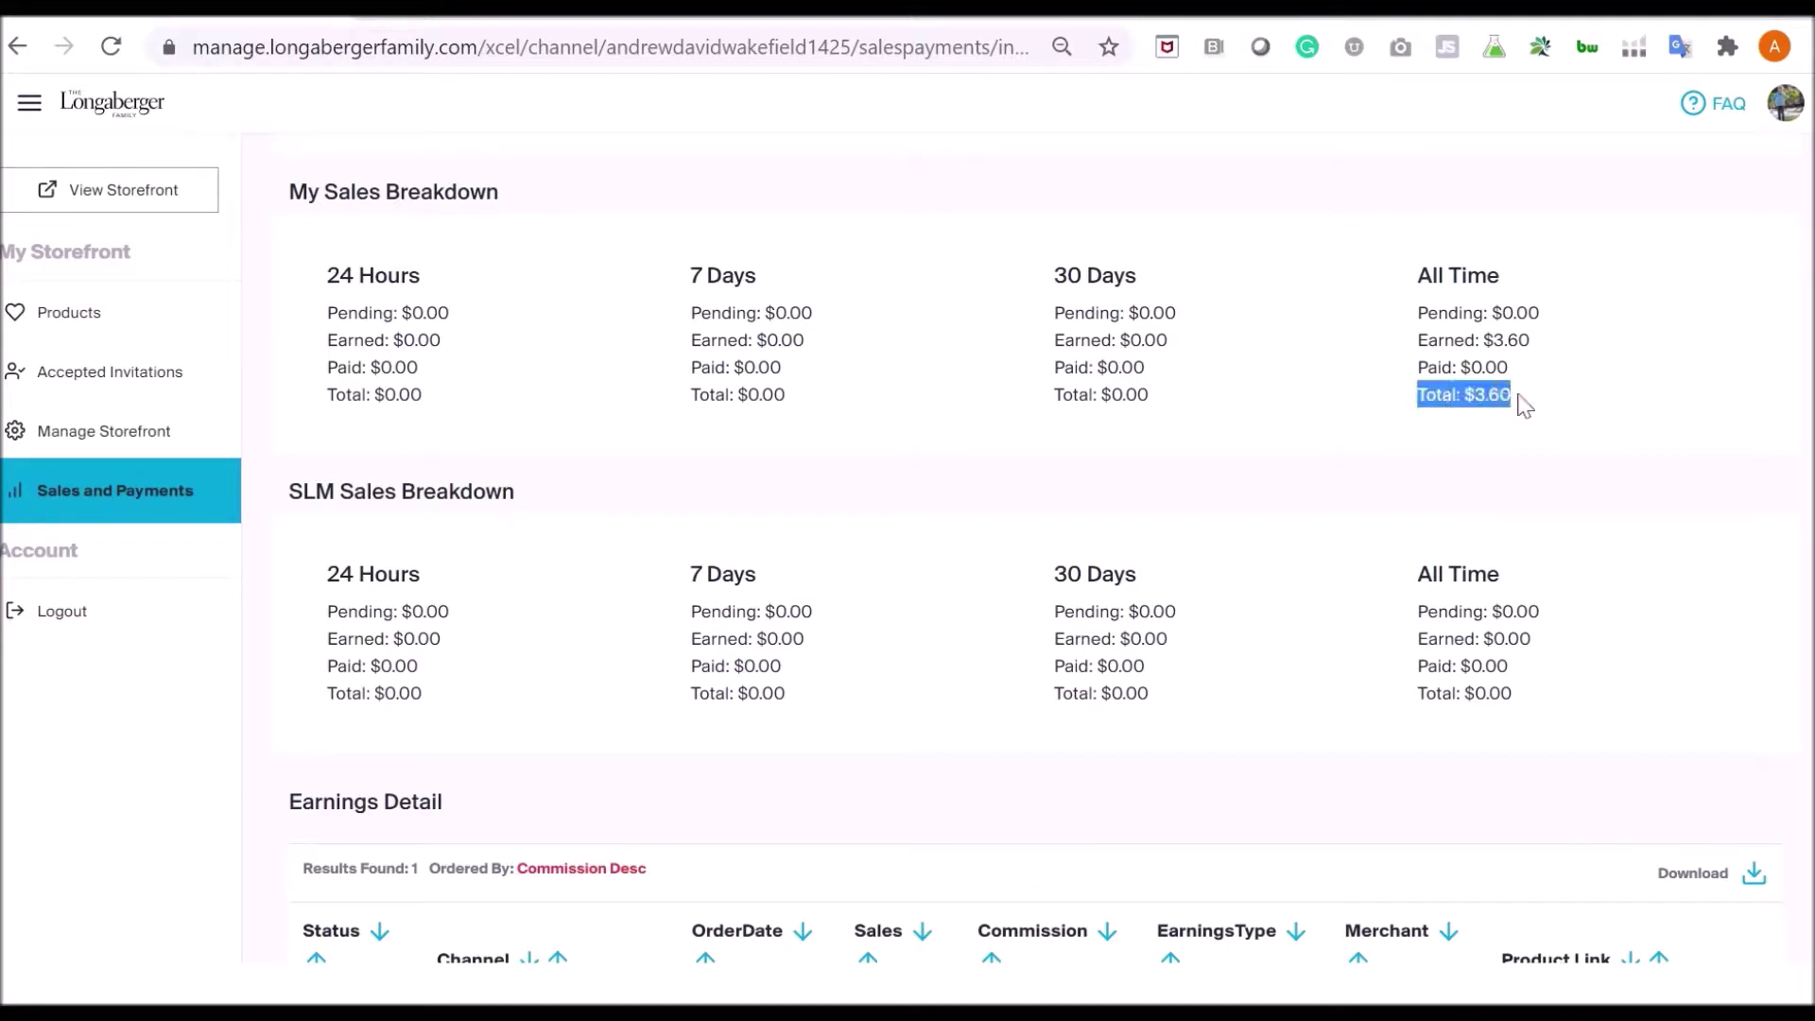
click(1113, 432)
scroll(1113, 432, up, 9)
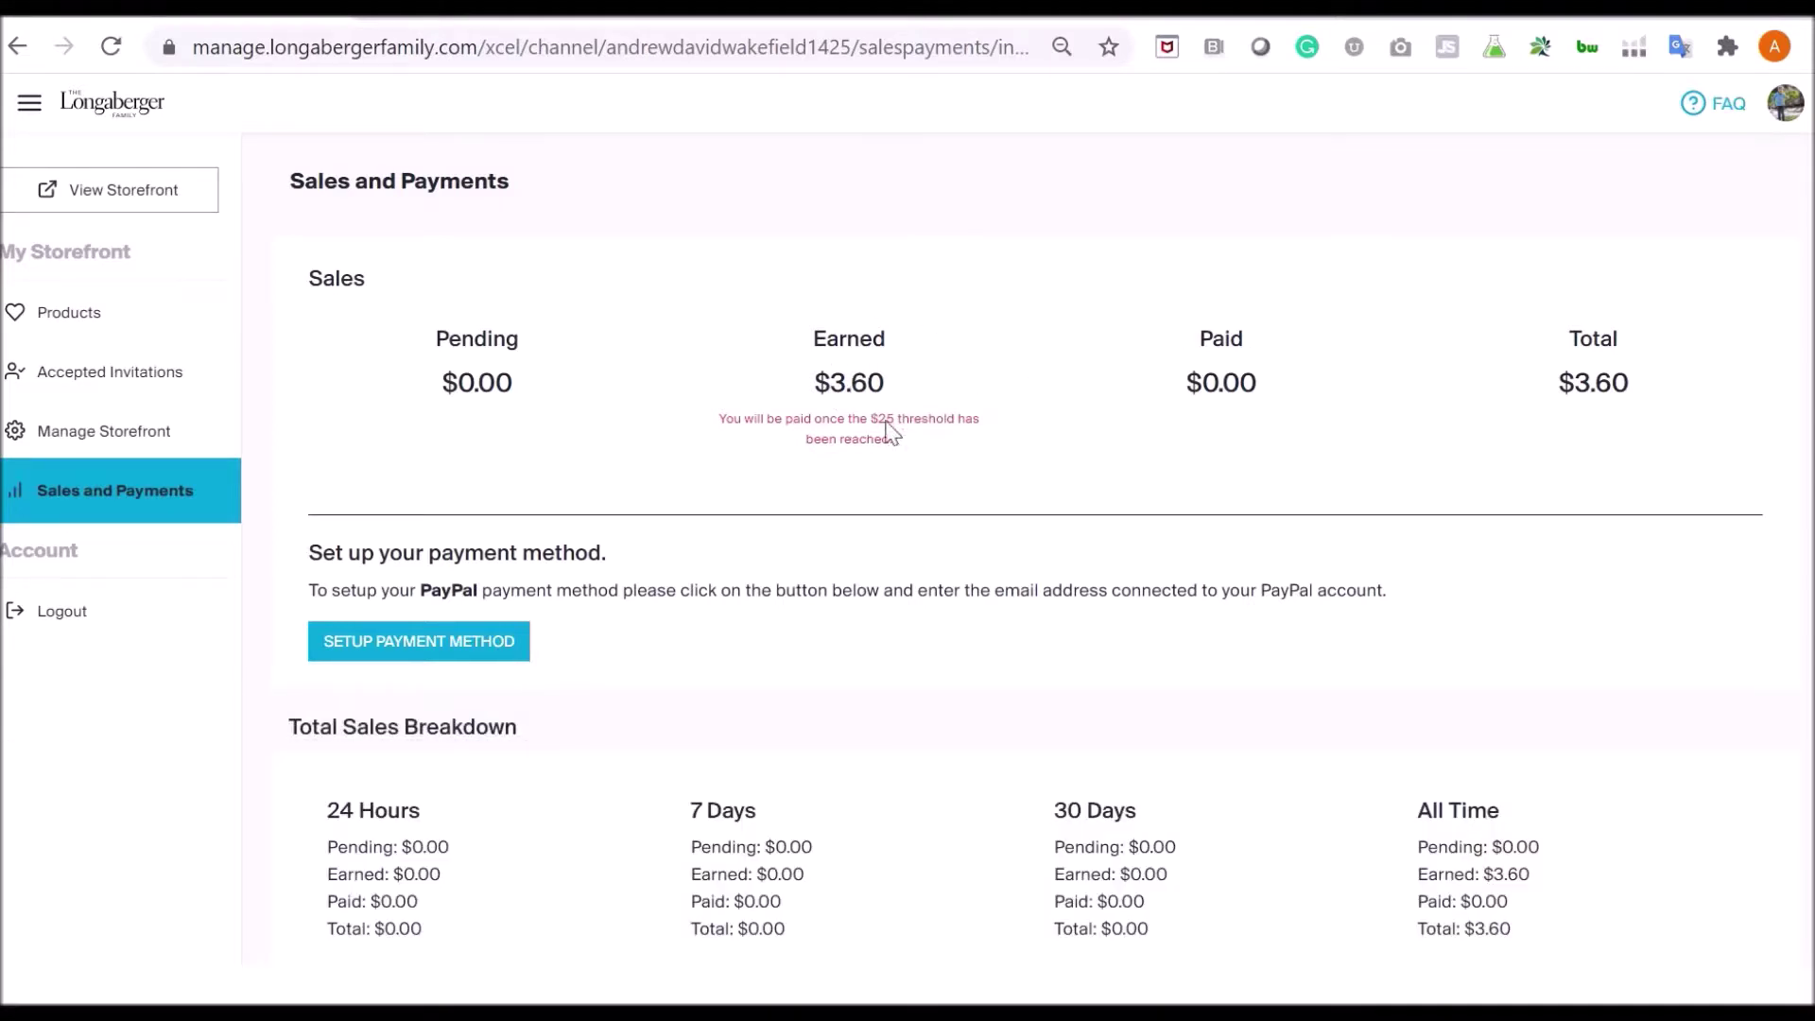
- Examine the Longaberger Handmade Peach Salsa entry in the Earnings Detail table, highlighting its order date and sales amount
scroll(904, 439, down, 10)
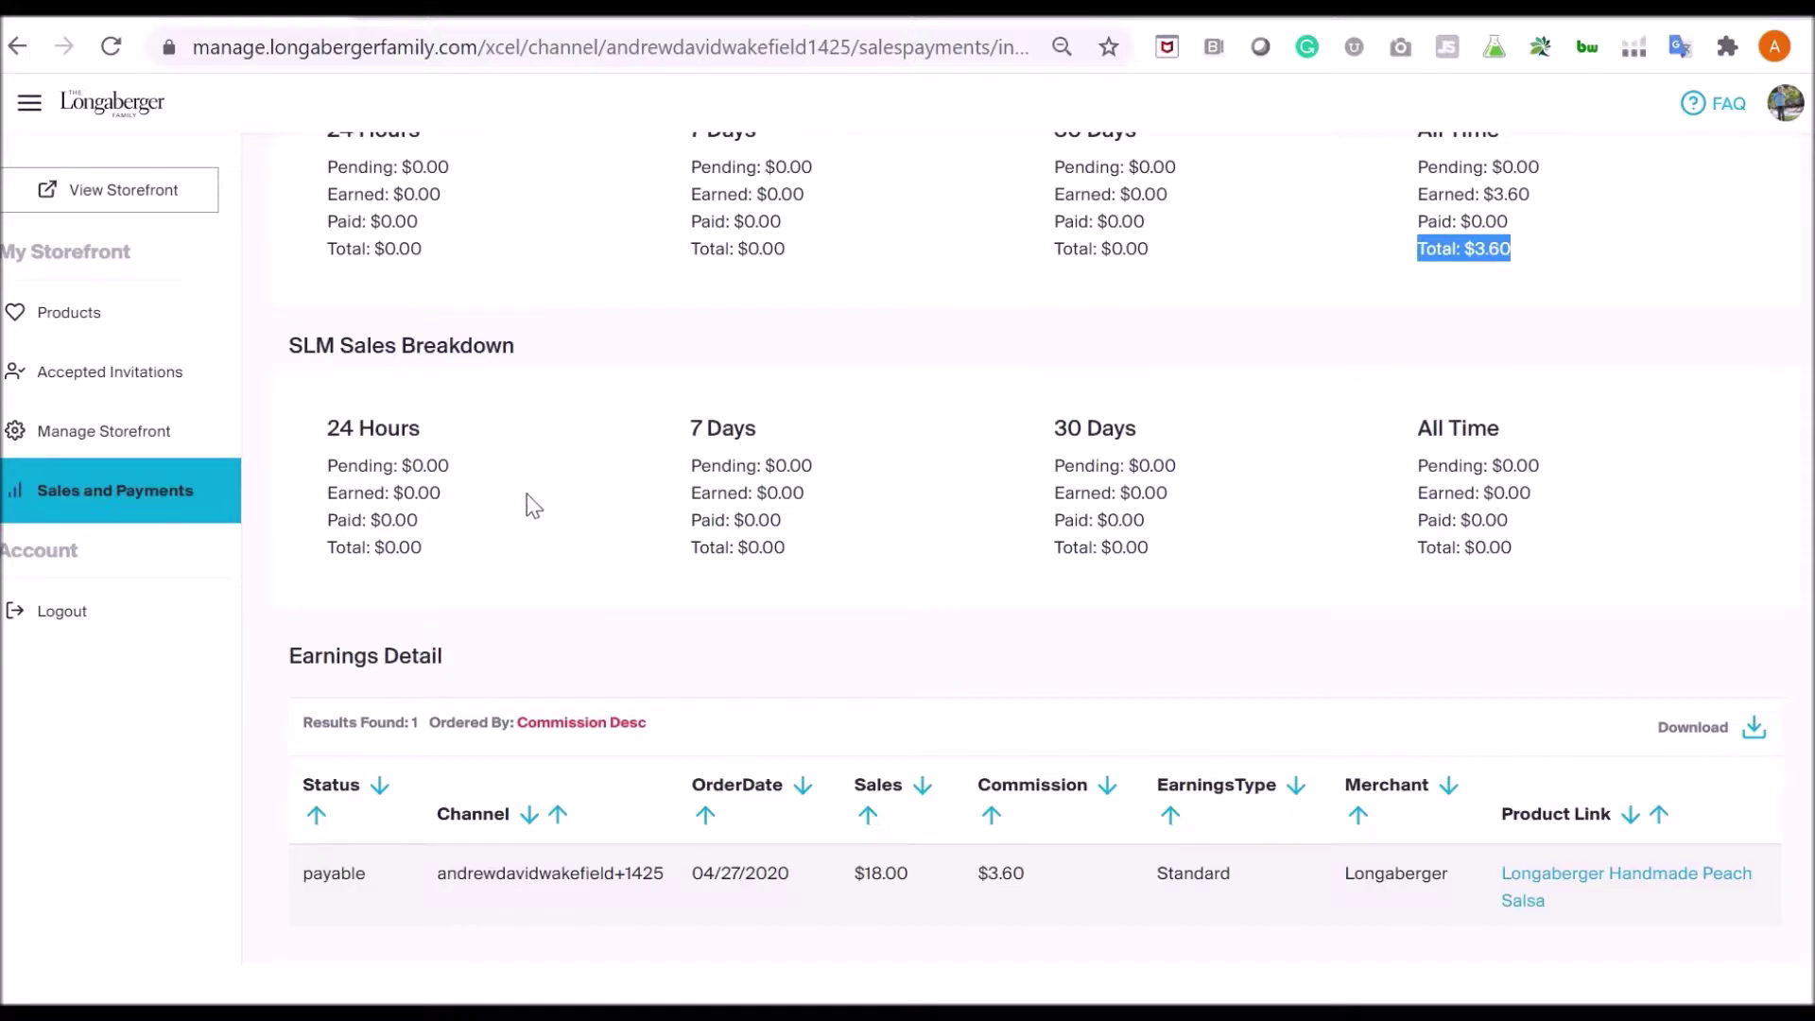
scroll(605, 501, up, 1)
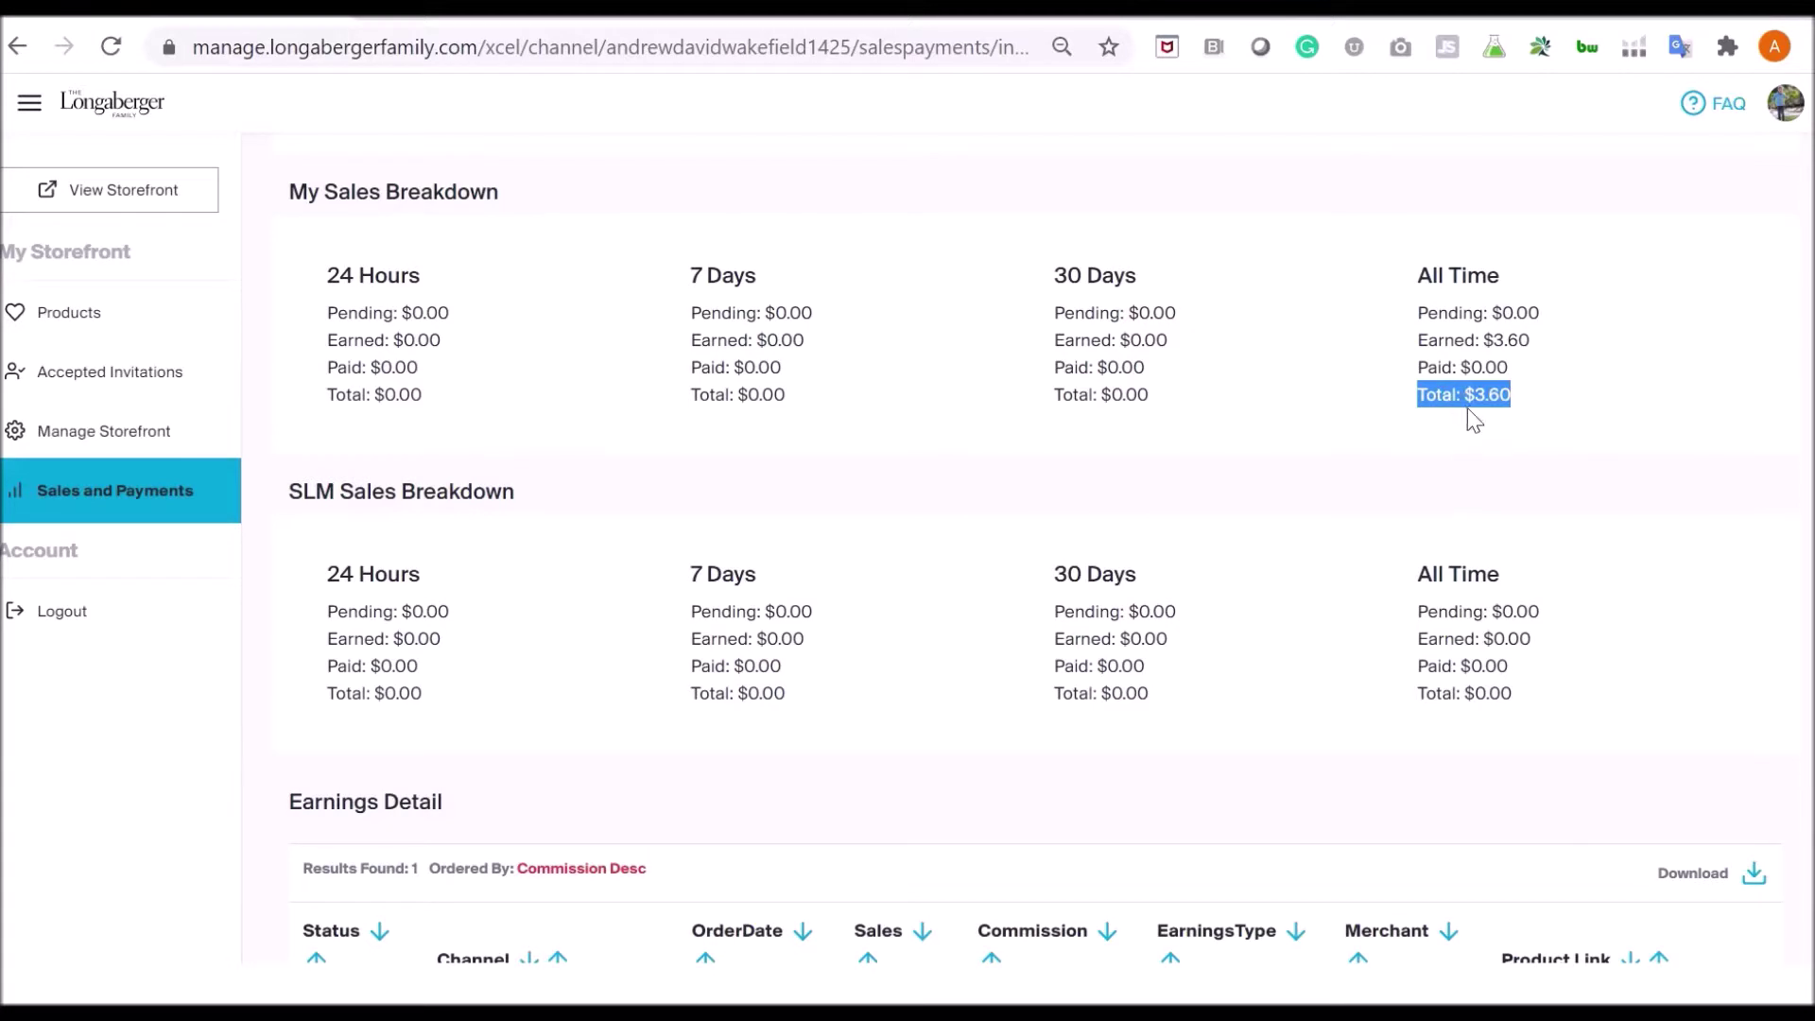
scroll(1462, 446, down, 1)
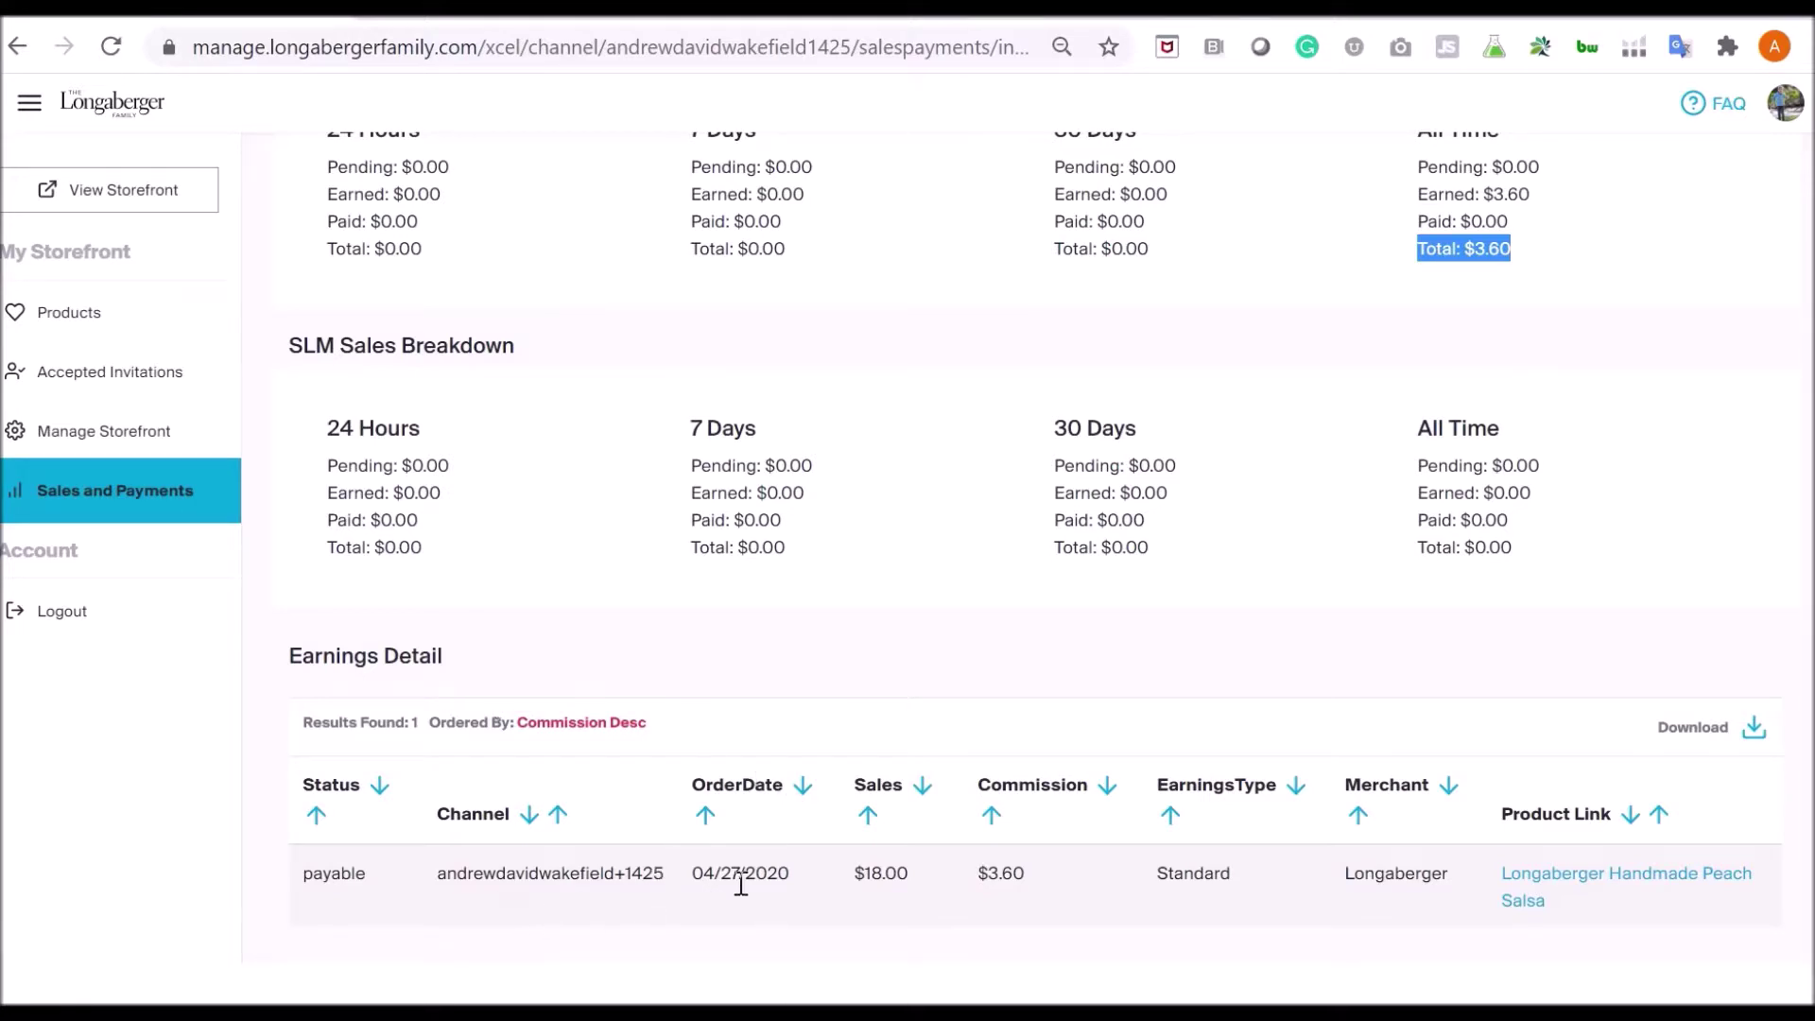
click(794, 881)
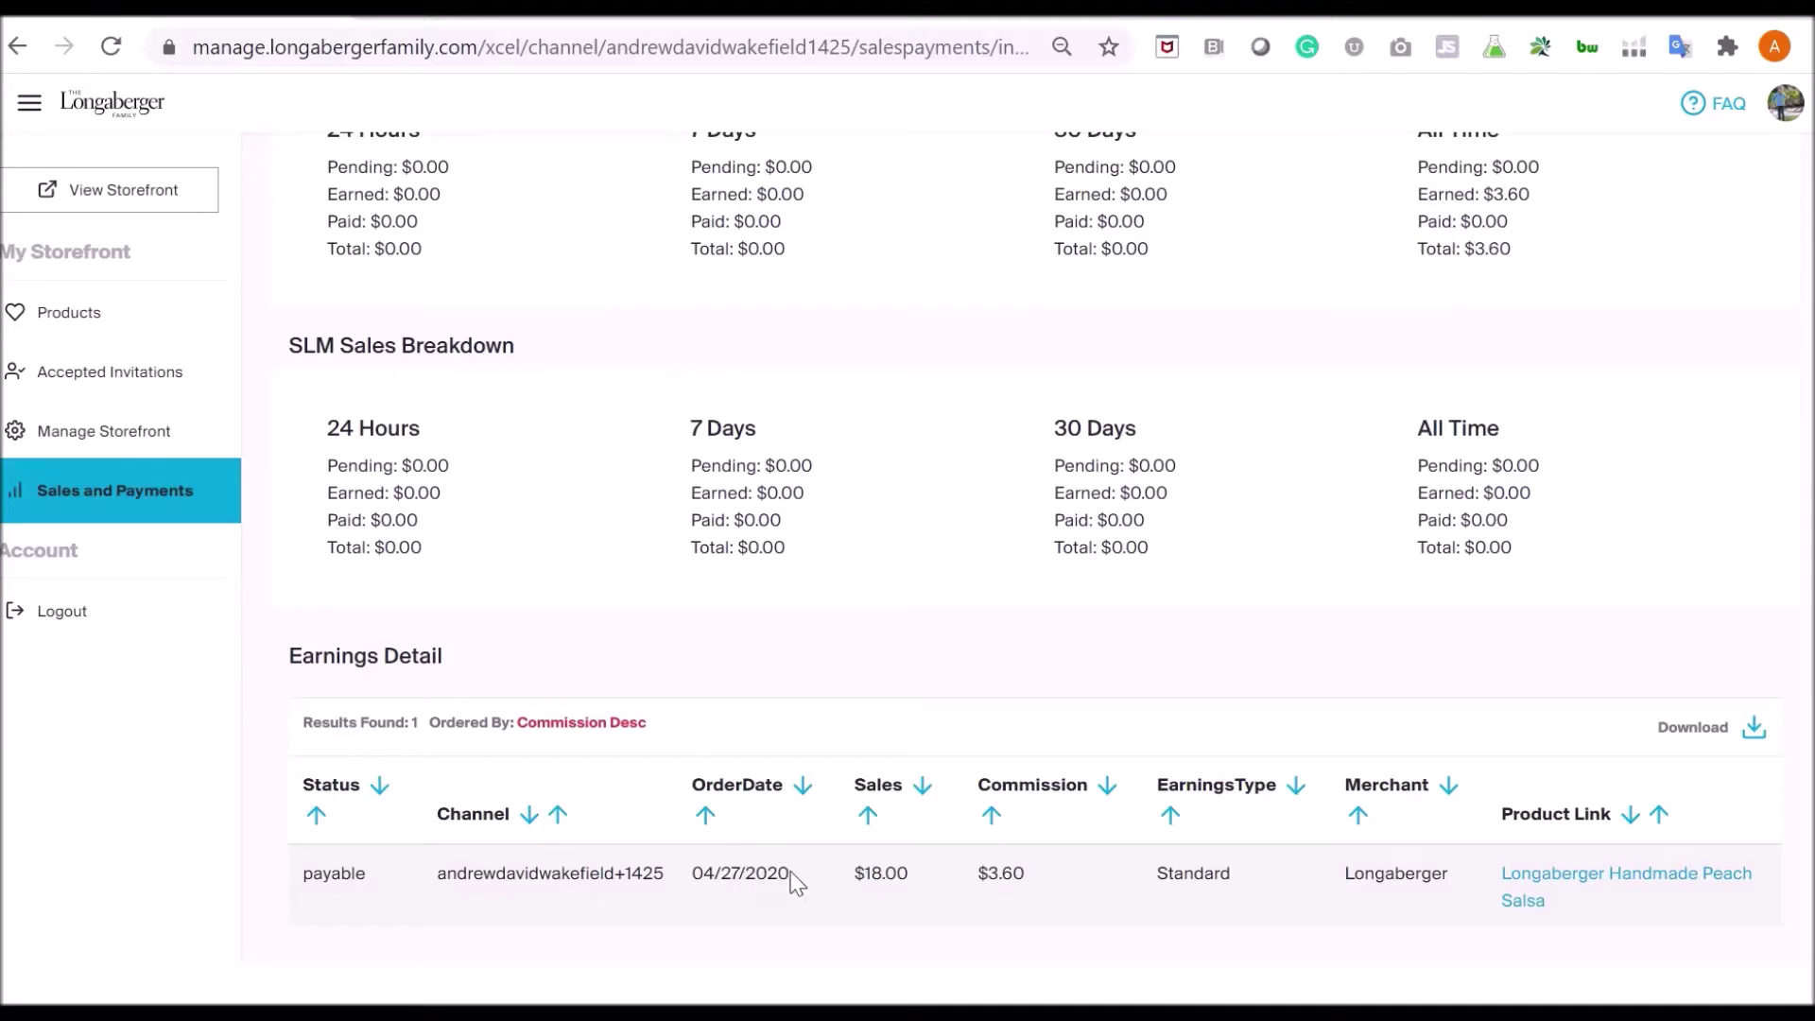
drag(794, 881, 691, 878)
drag(921, 879, 853, 875)
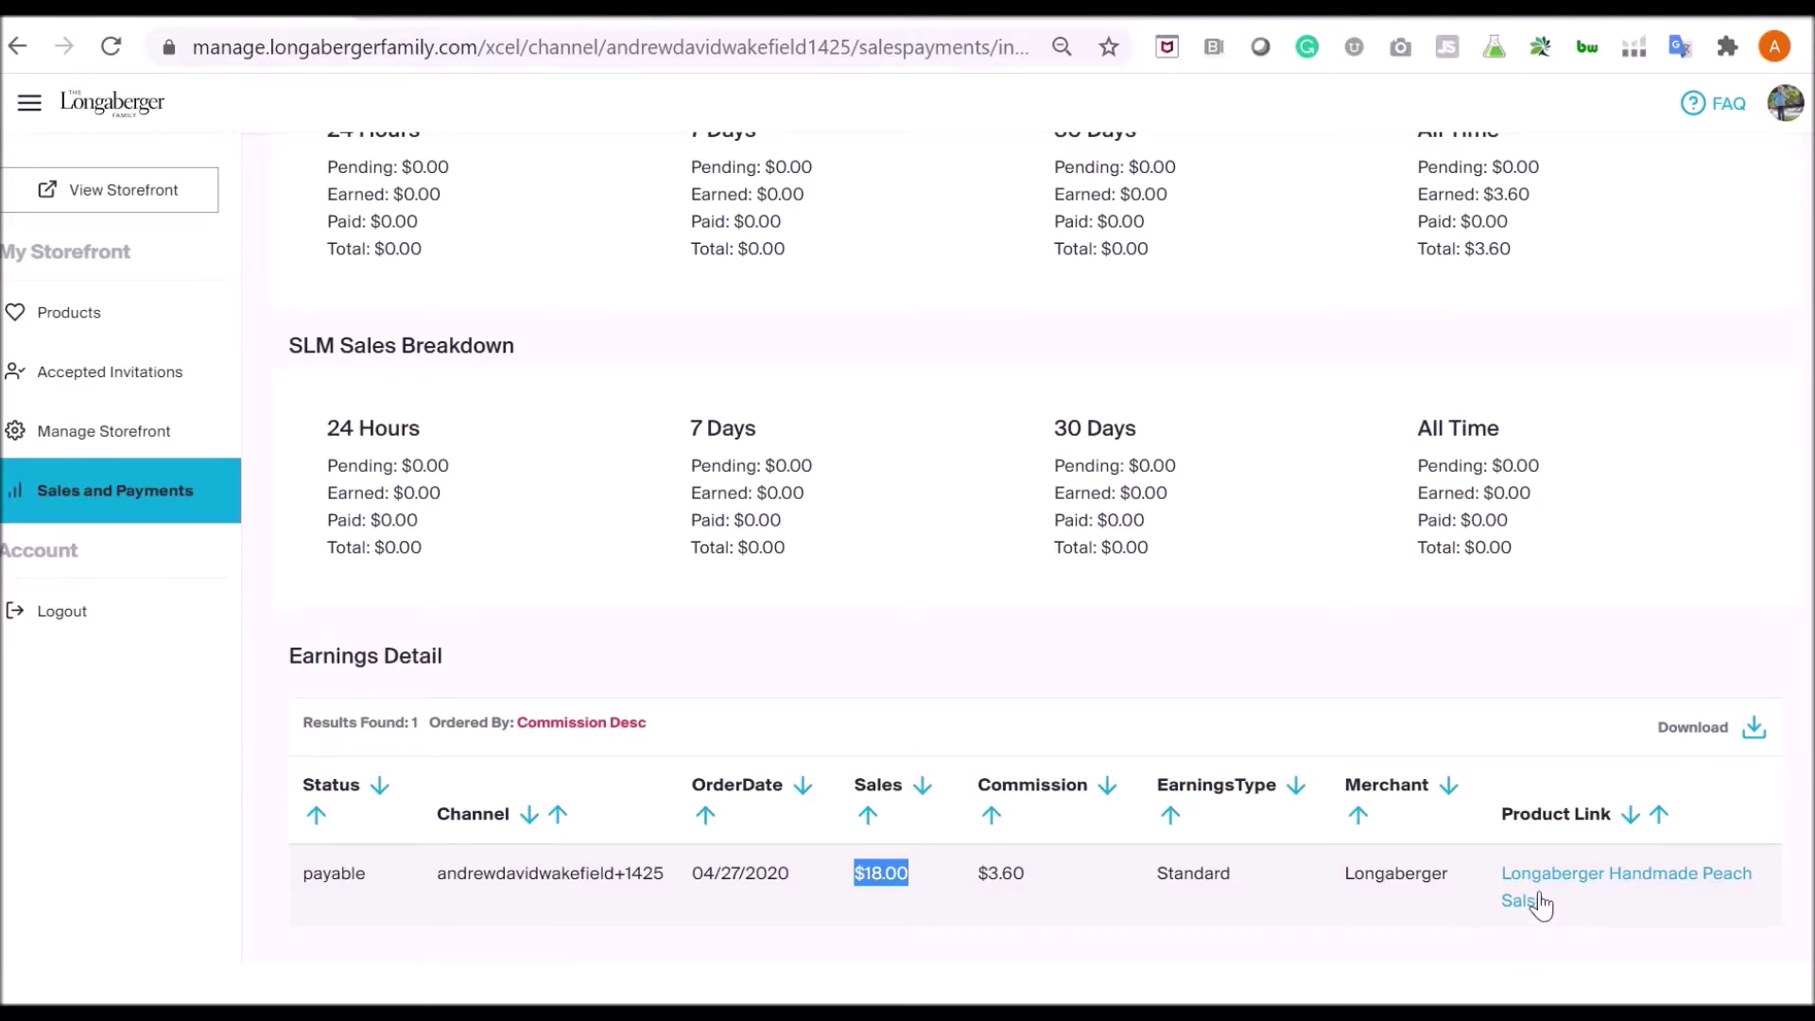
- Open the public storefront from the management page and highlight its full web address
scroll(1541, 898, up, 10)
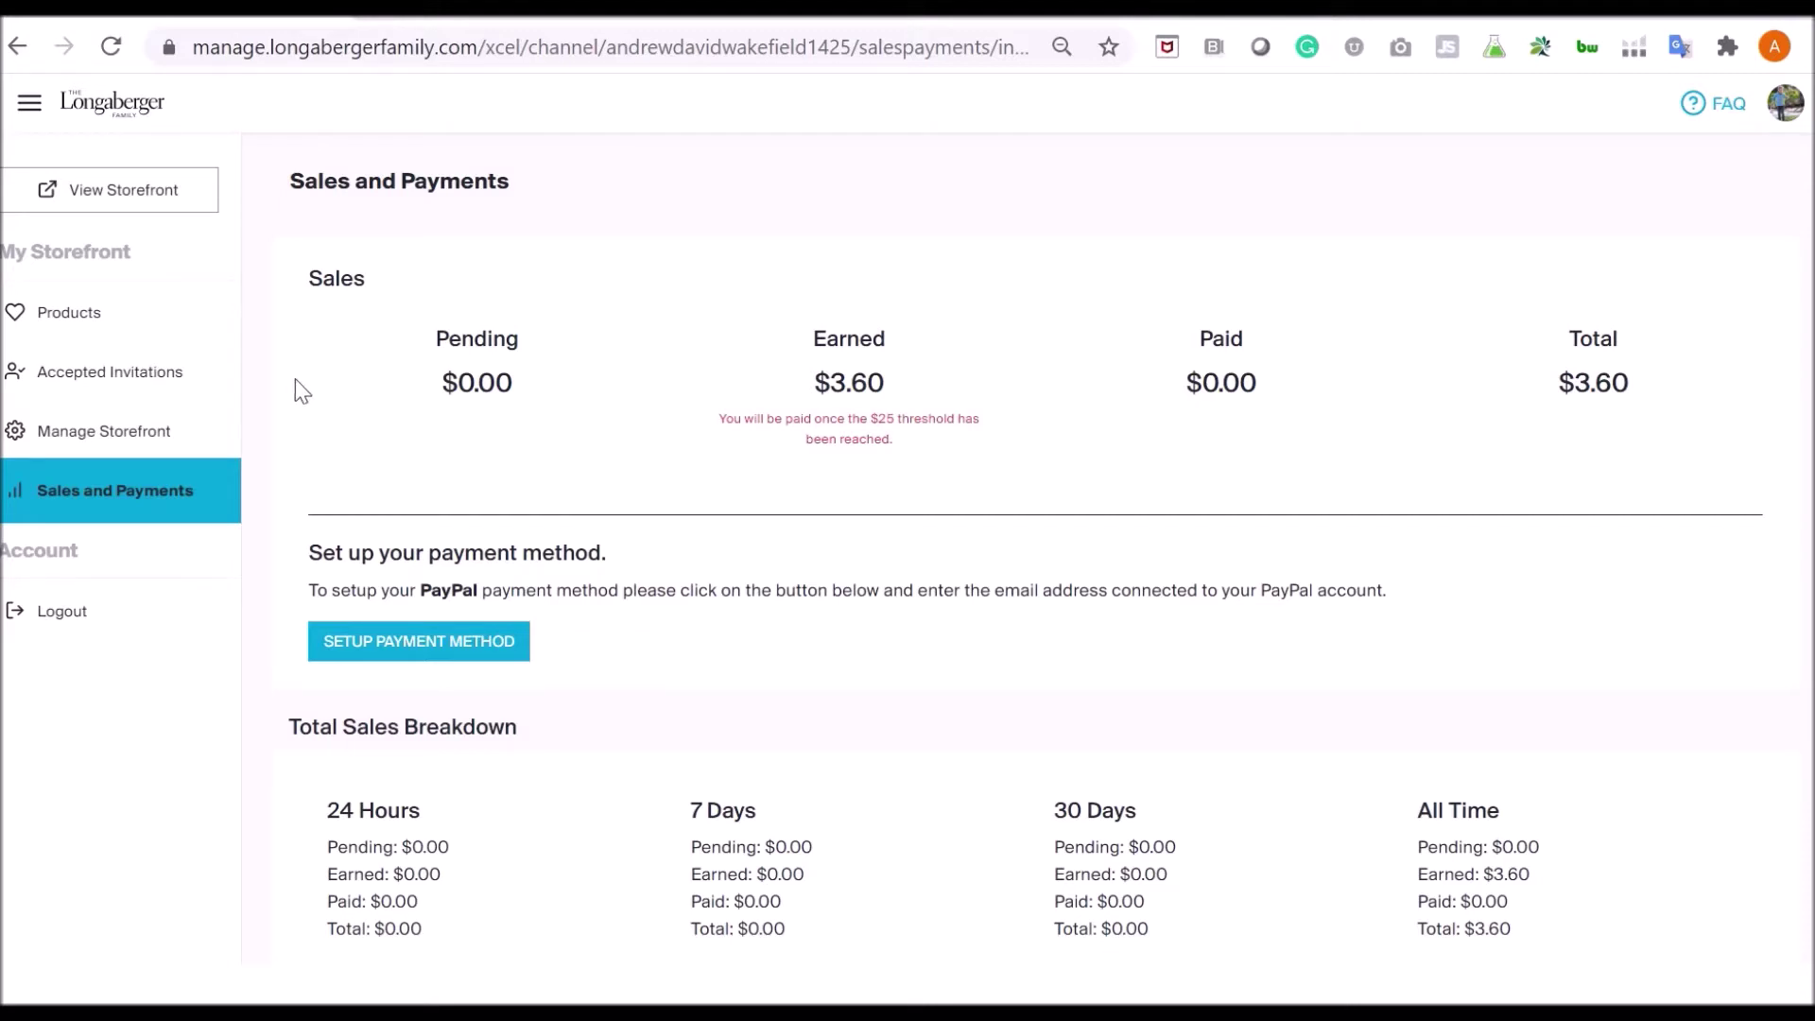
click(162, 208)
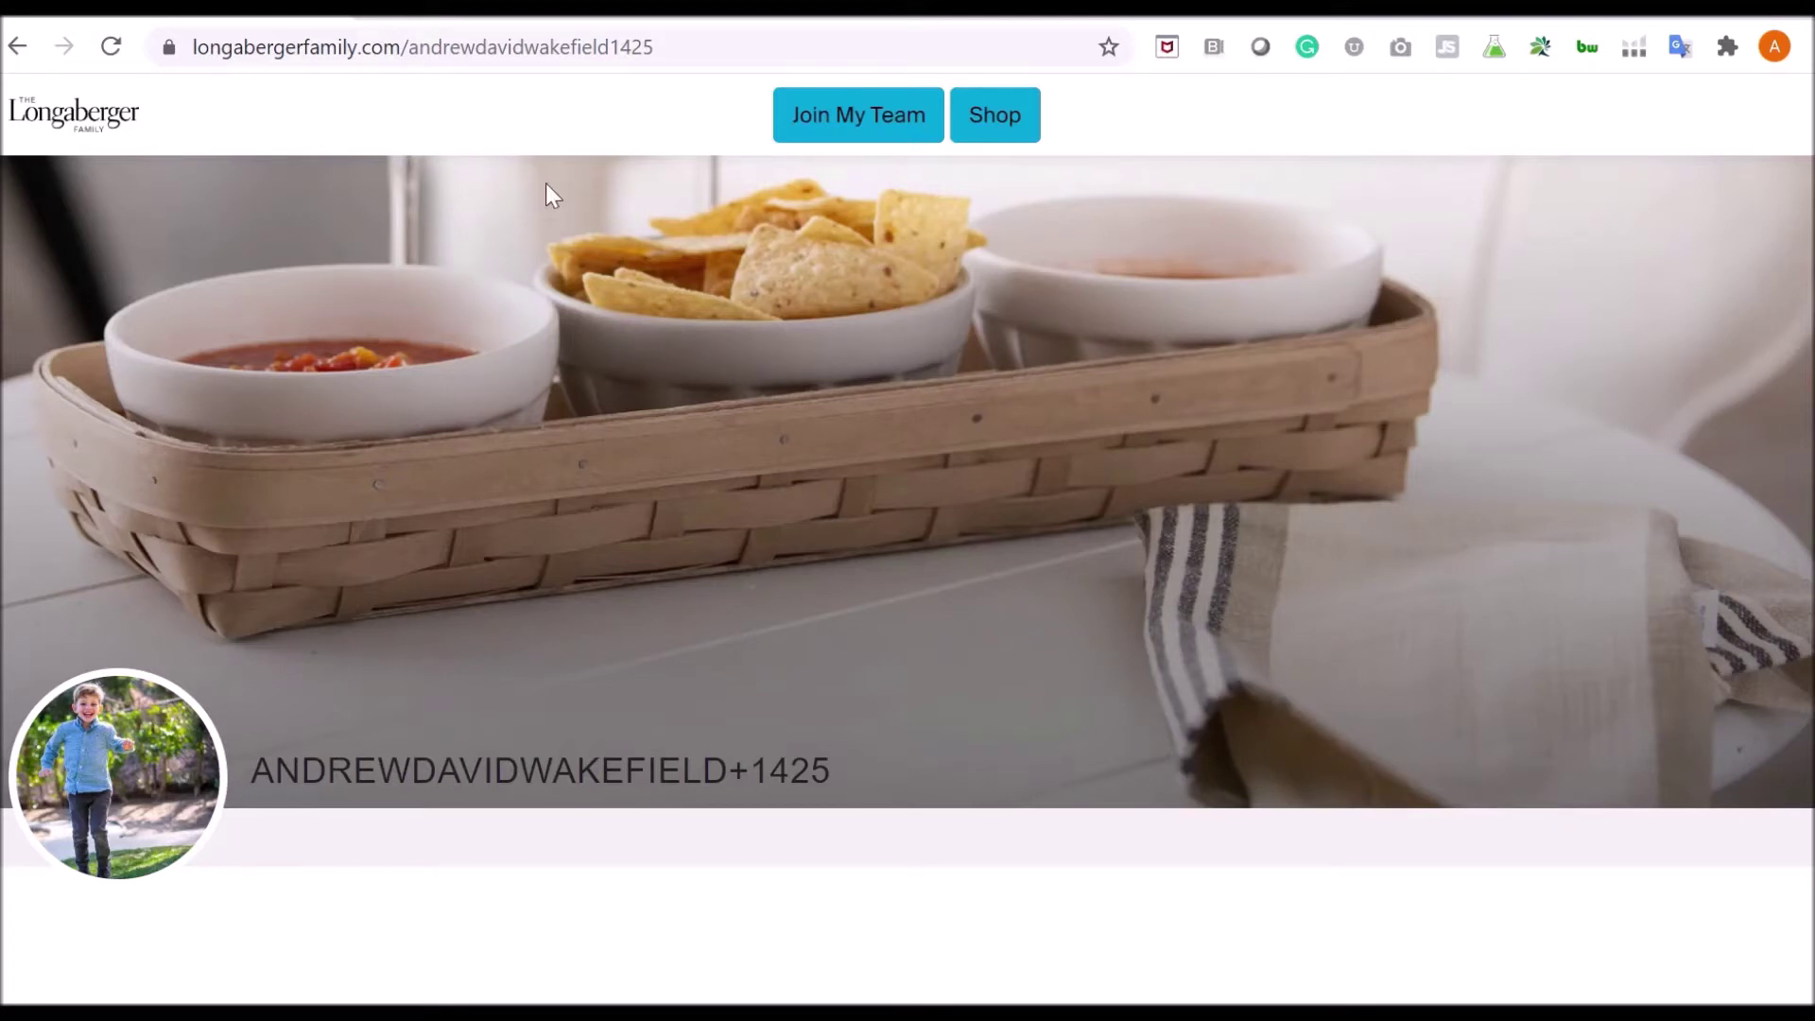
drag(687, 55, 184, 58)
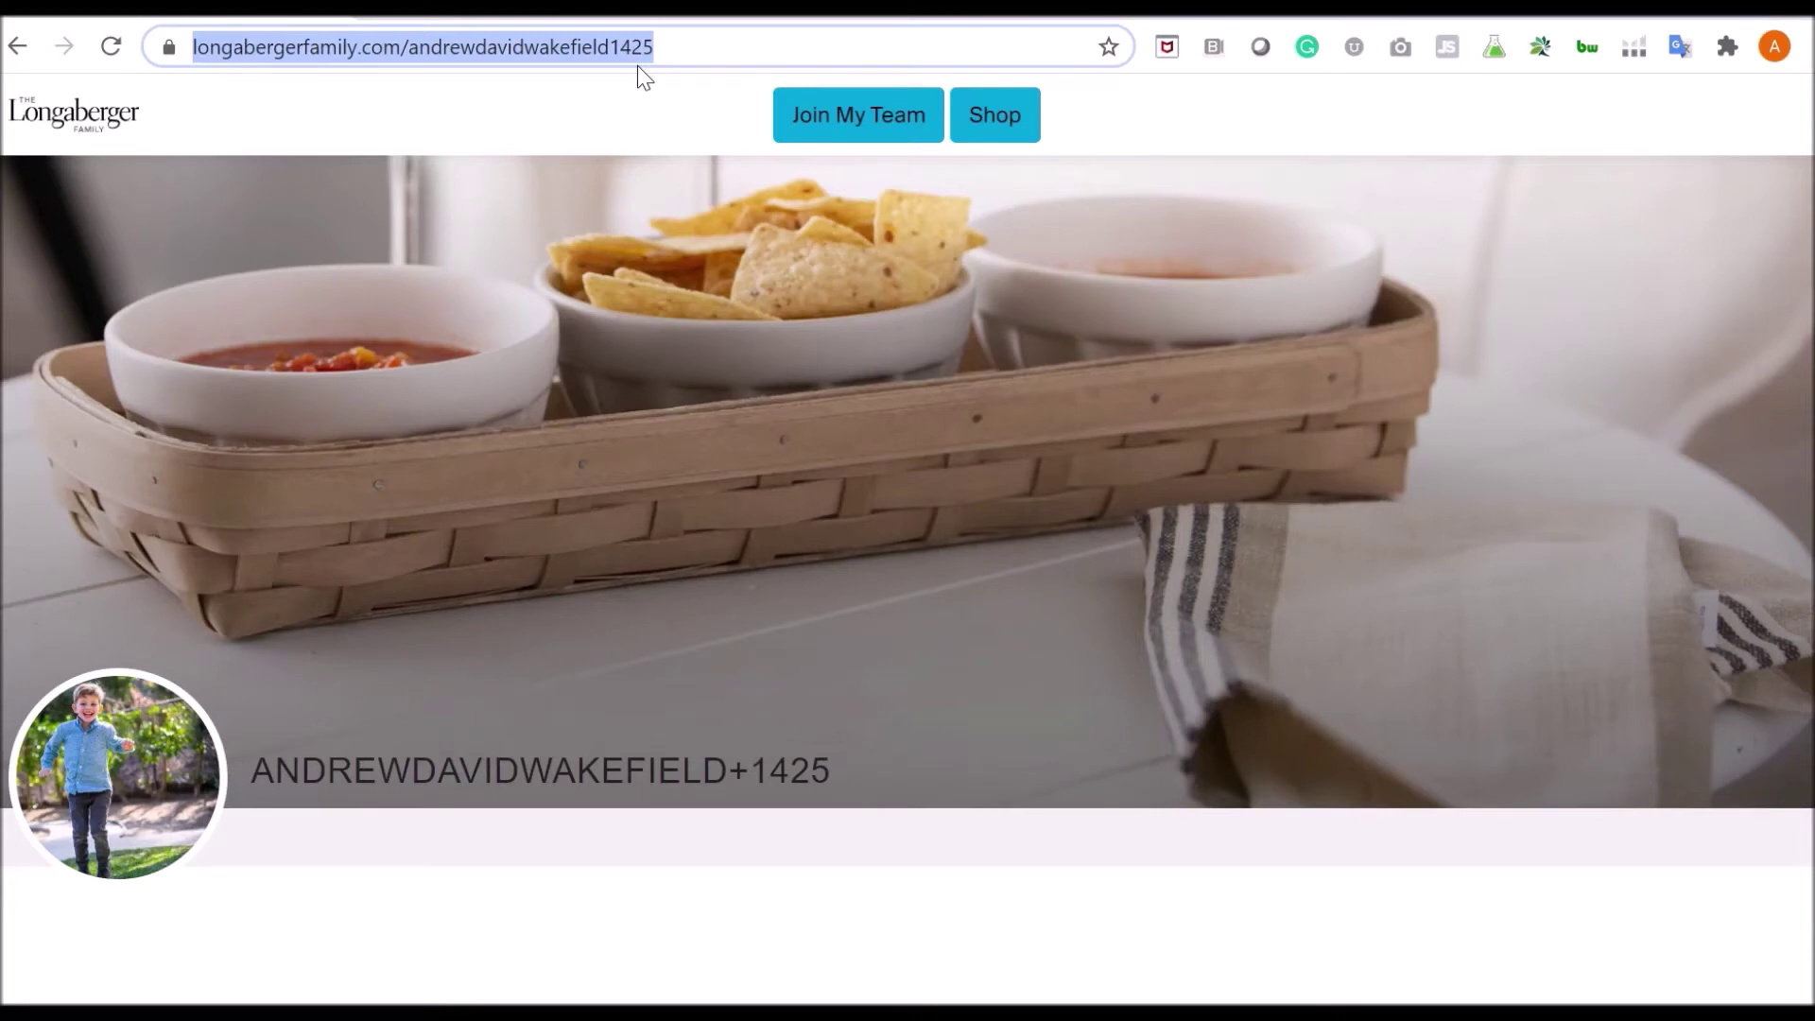
- Jump to the public storefront's Shopping section twice to view its products, returning to the page's banner each time
click(1006, 128)
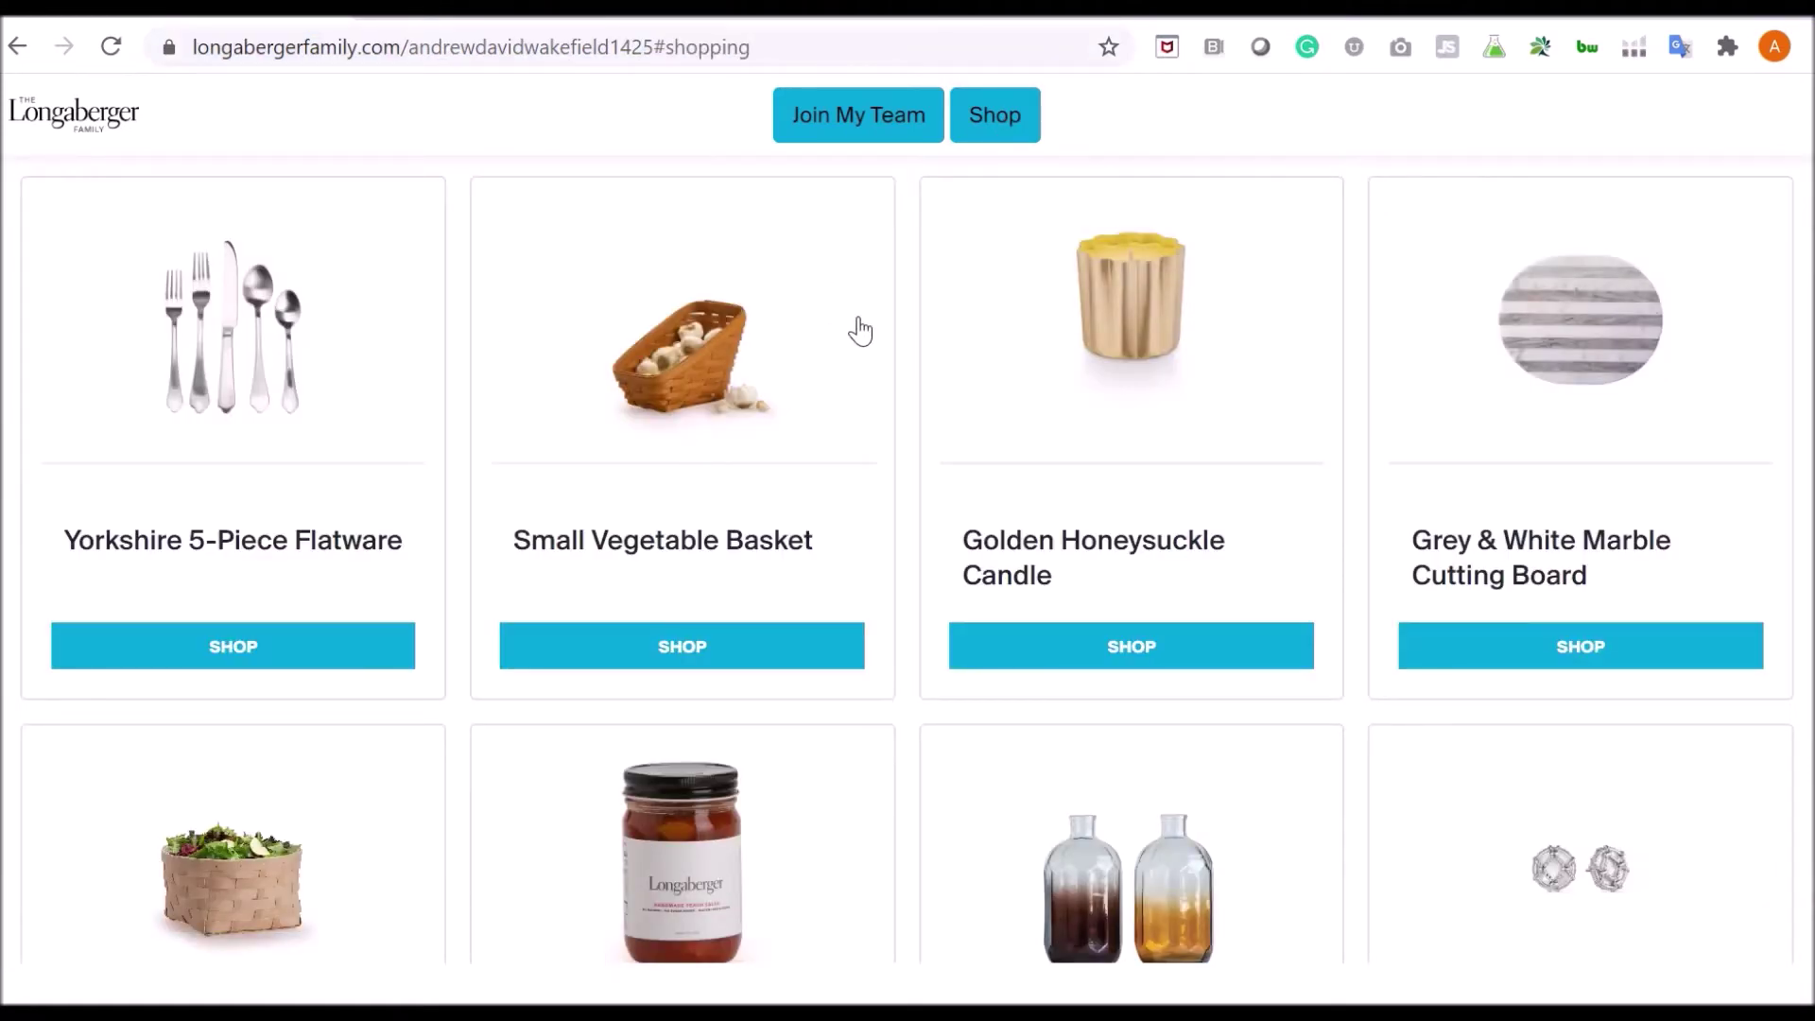
scroll(854, 376, up, 3)
scroll(855, 376, up, 5)
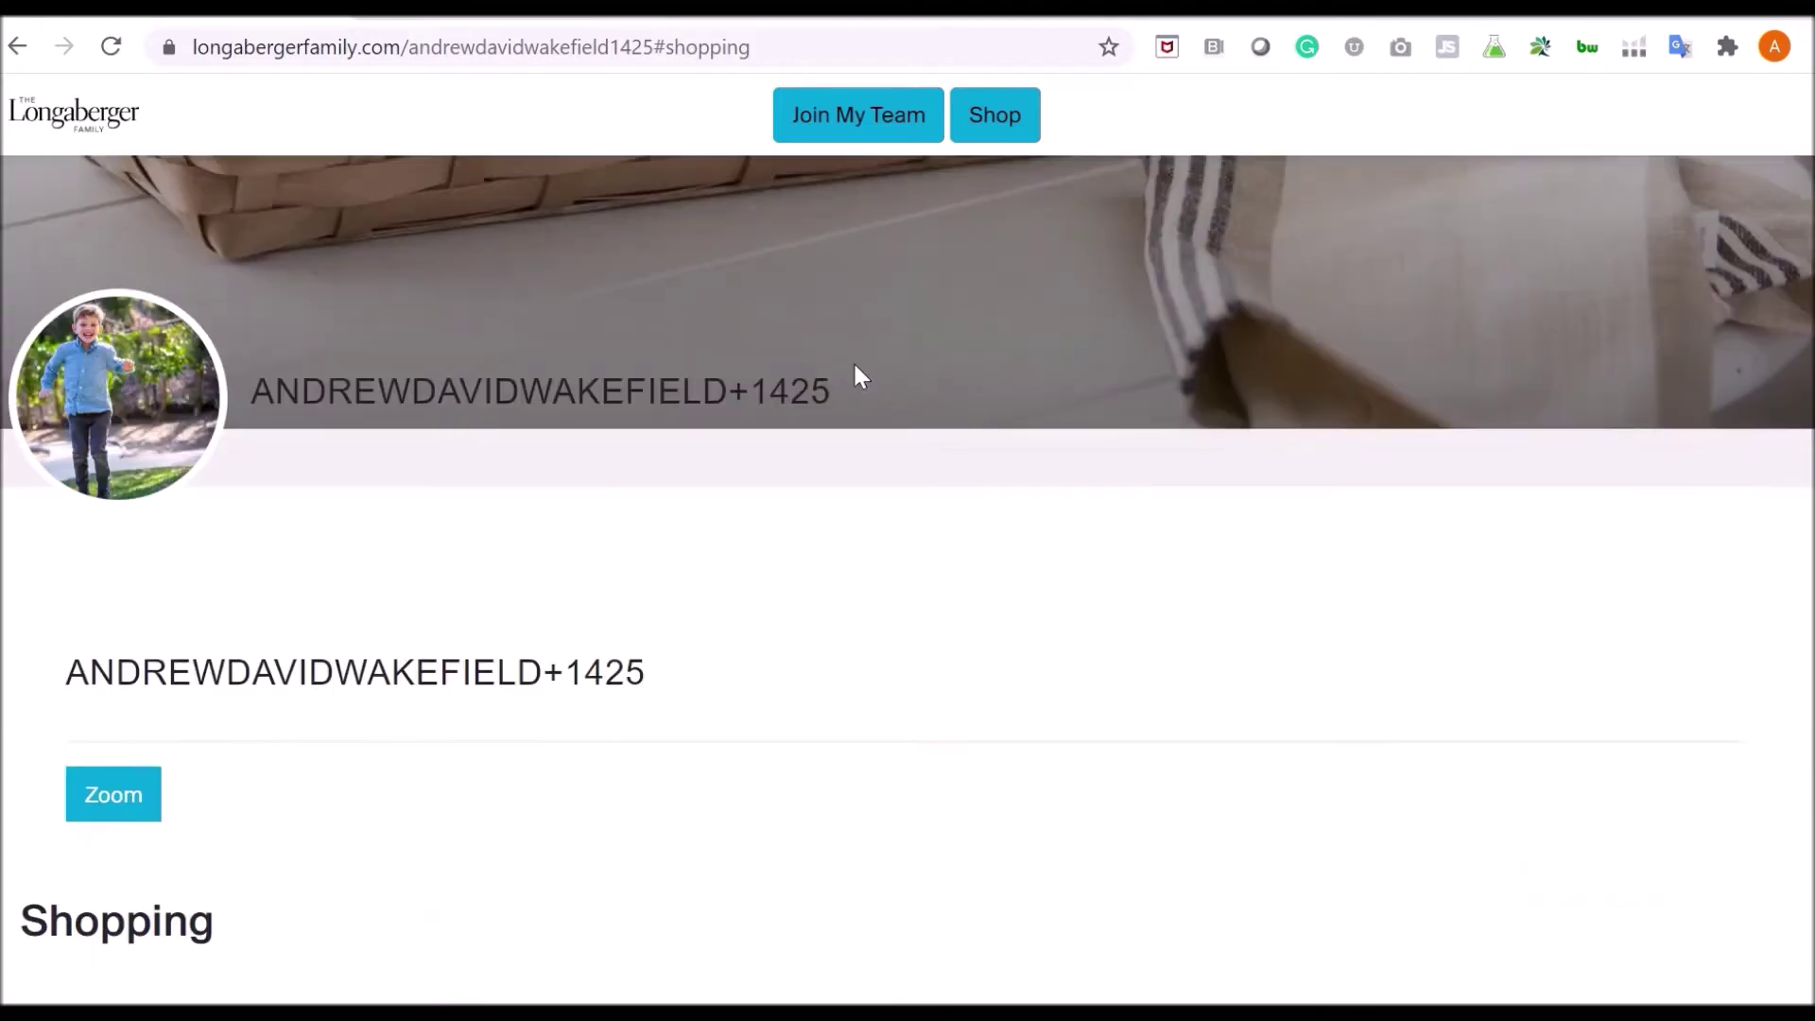
click(996, 123)
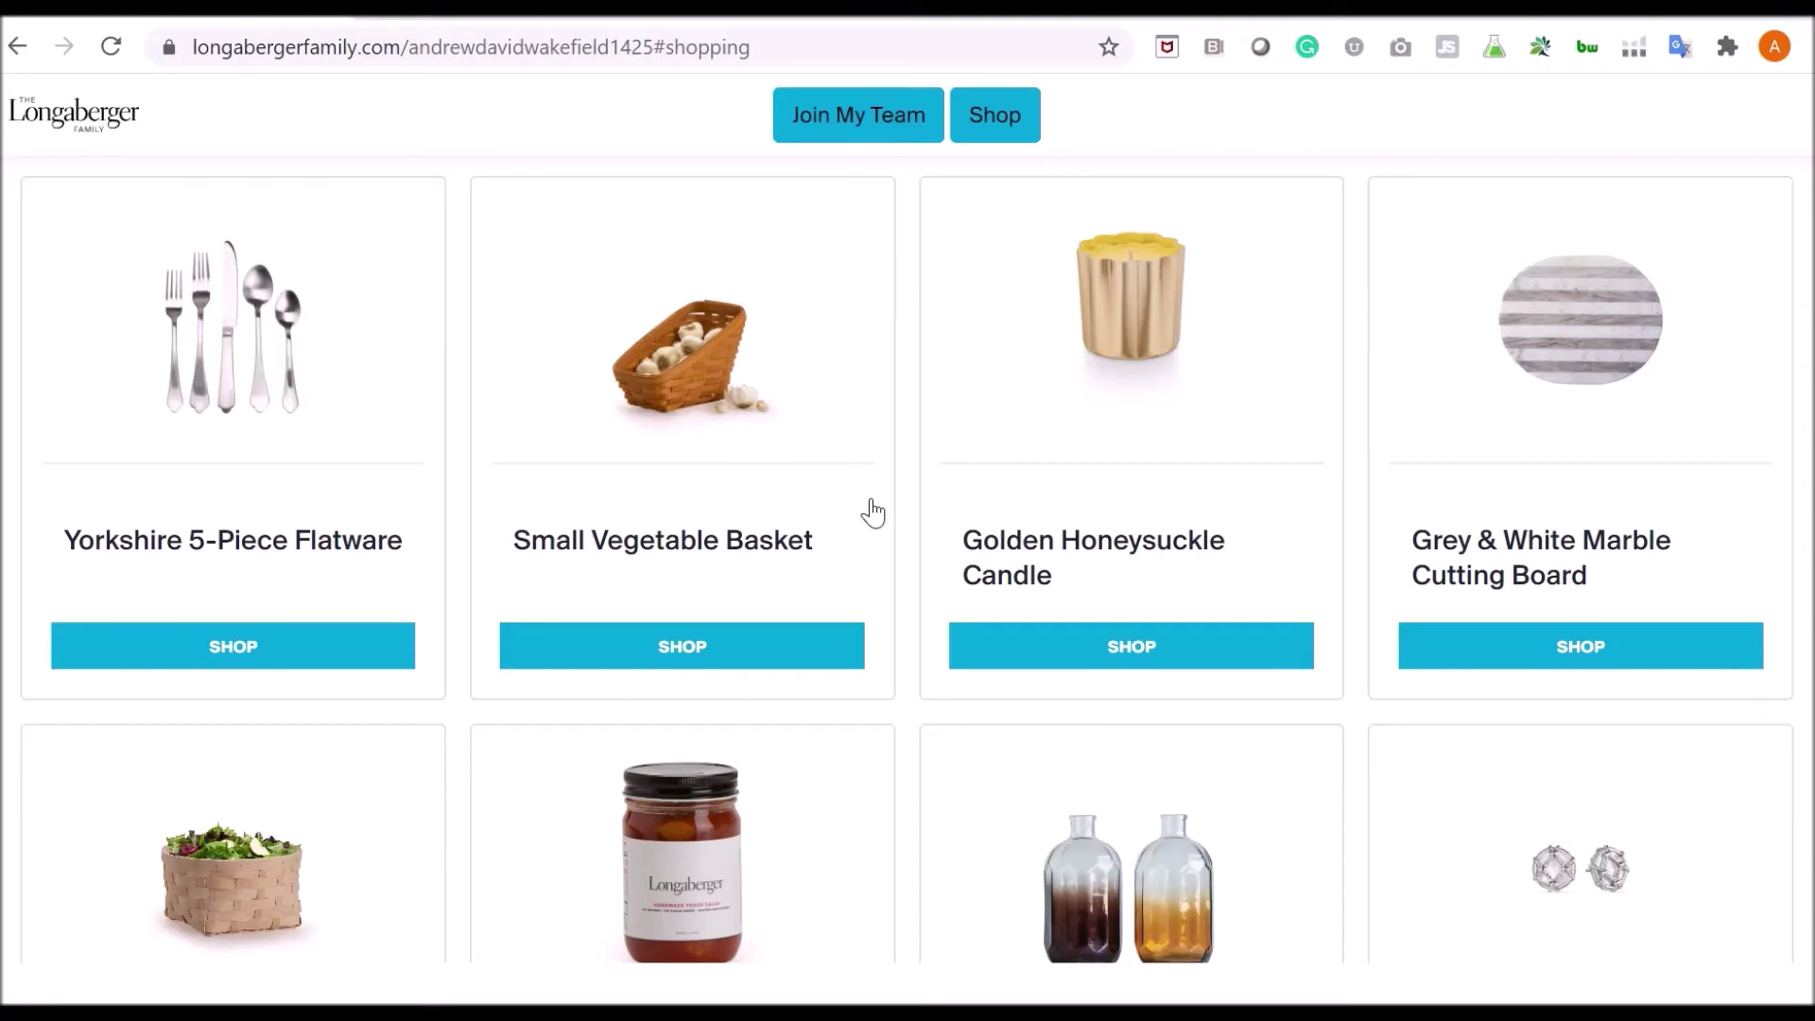
scroll(878, 518, up, 10)
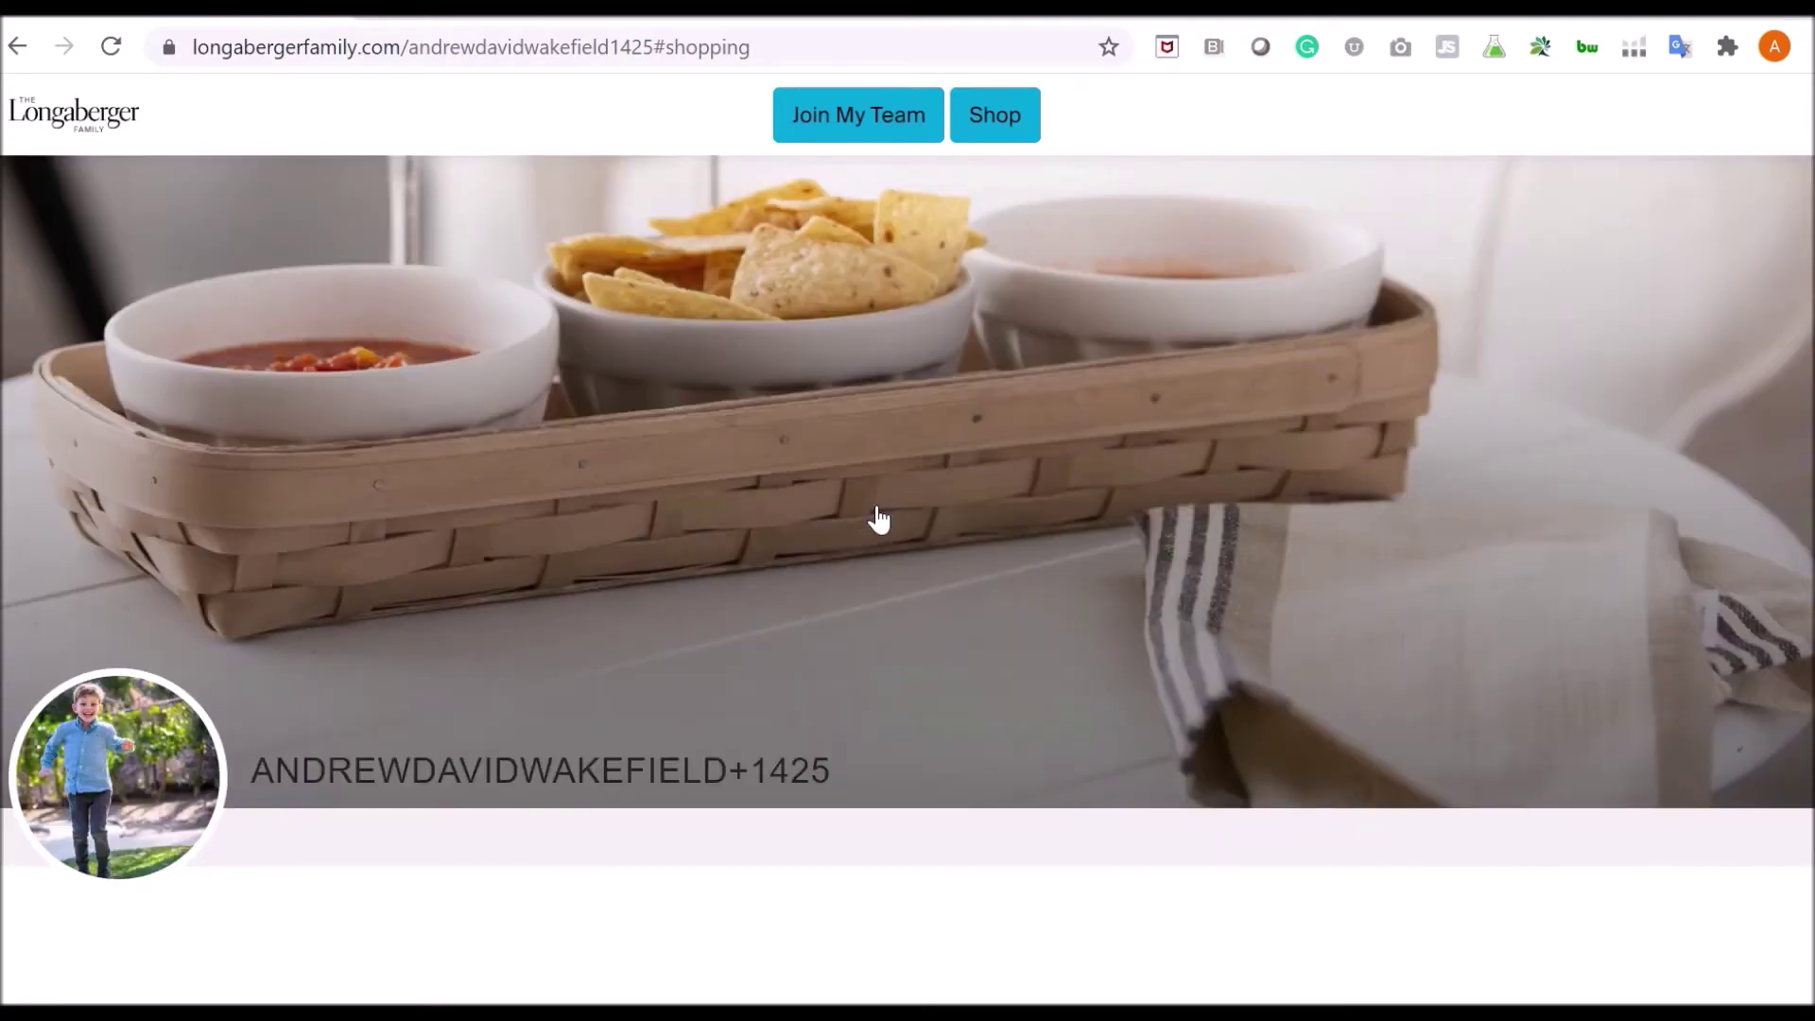